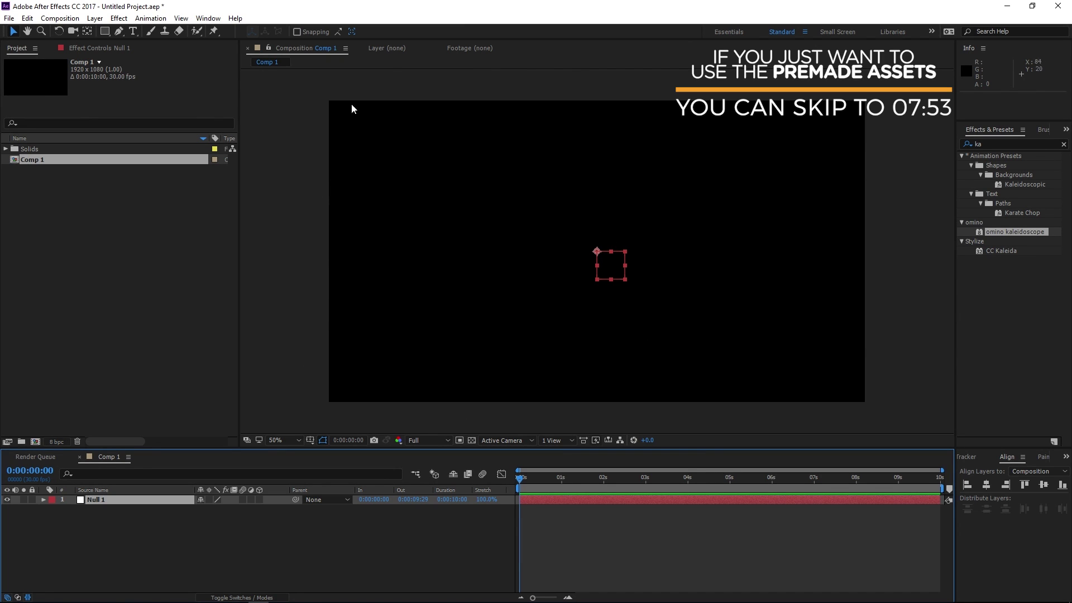
- Create a point light named Emitter with the default settings and dismiss the 2D layers warning
click(96, 21)
mouse_move(111, 32)
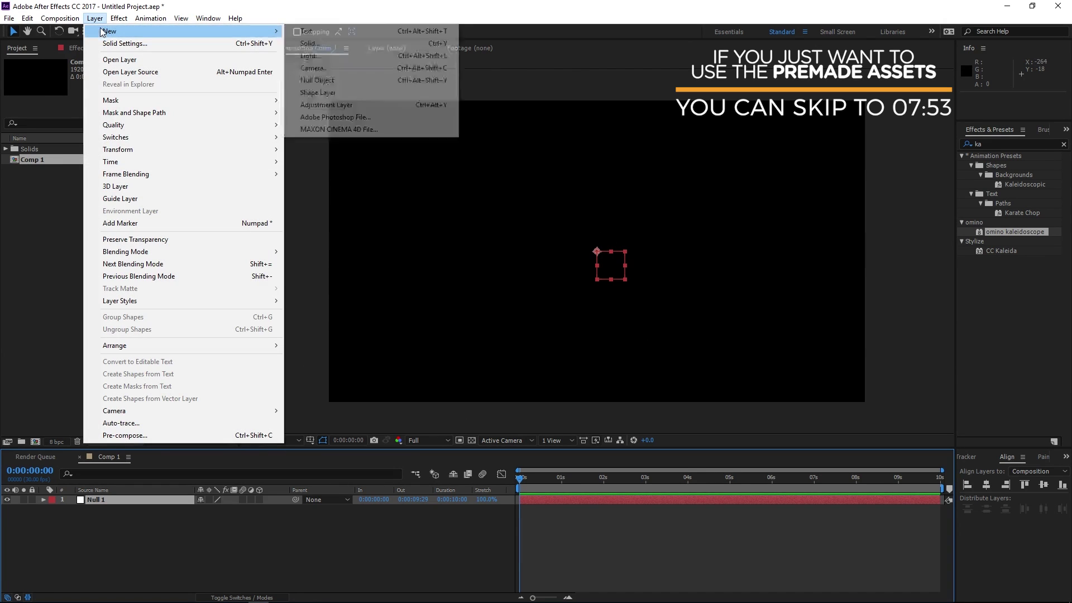
click(381, 55)
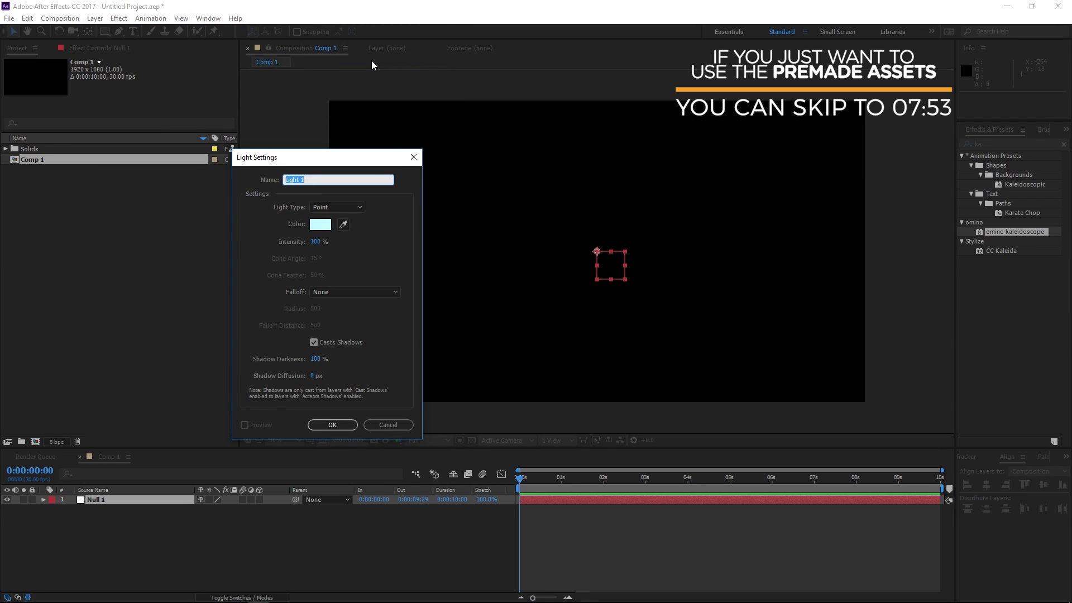
text(Emitter)
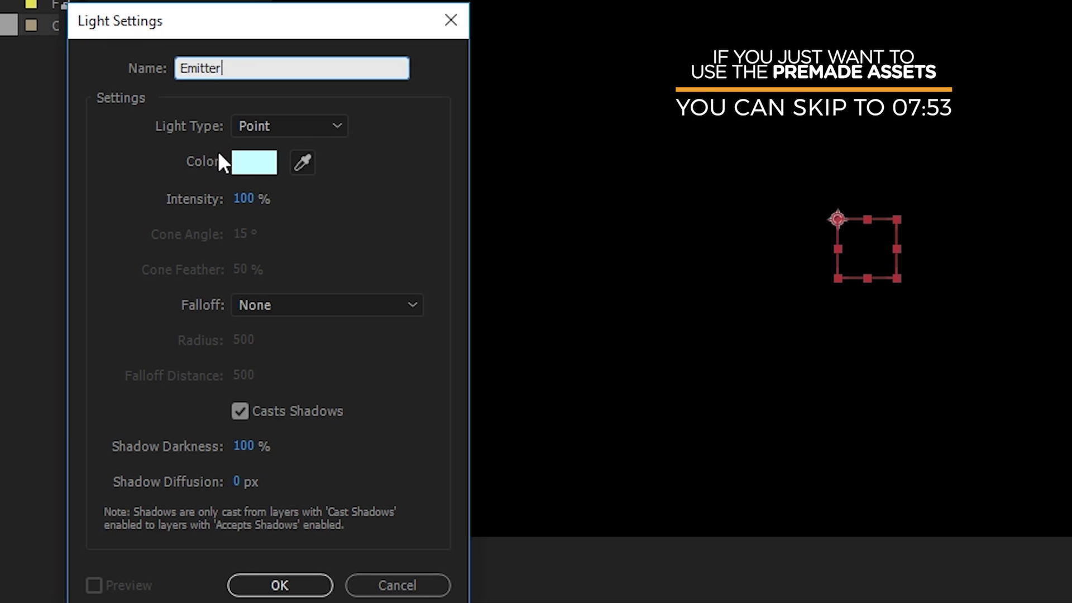
click(280, 586)
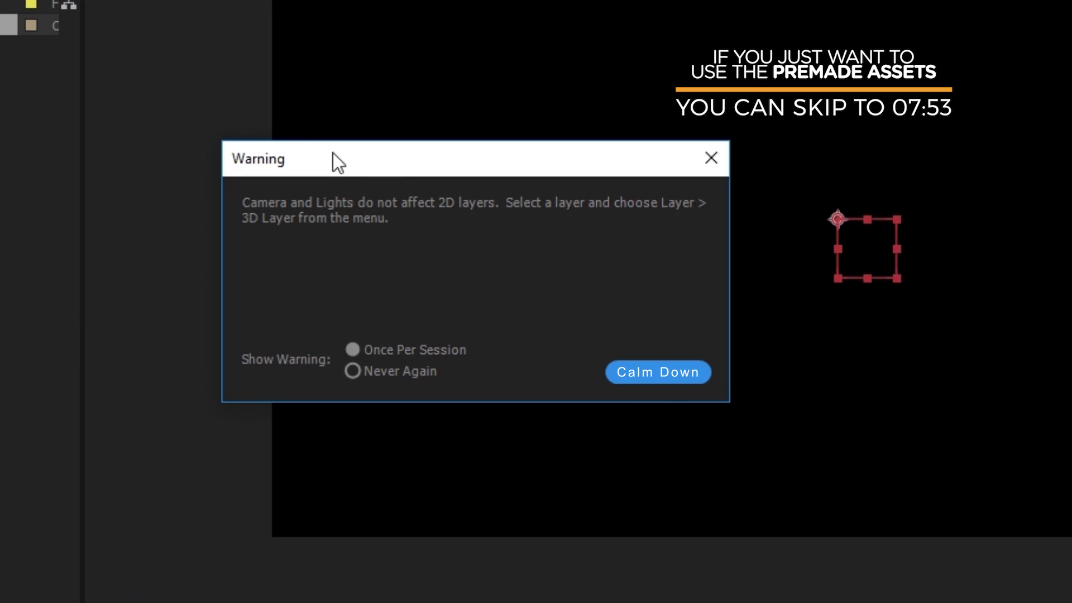
click(645, 373)
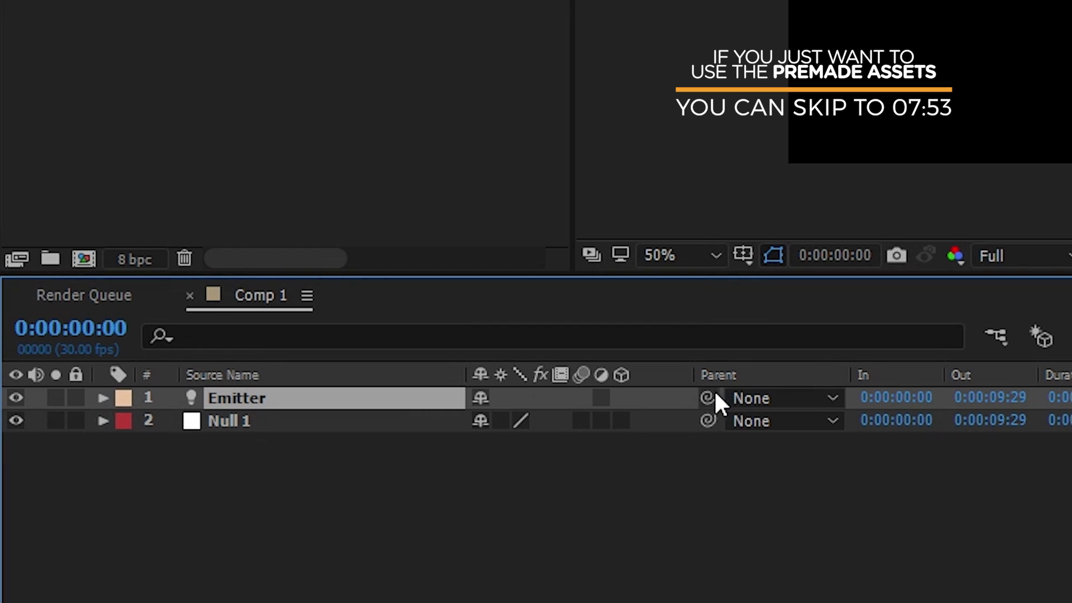
- Parent the Emitter light to Null 1 so it sits on the null's anchor point
drag(295, 499, 170, 508)
drag(407, 420, 391, 425)
key(period)
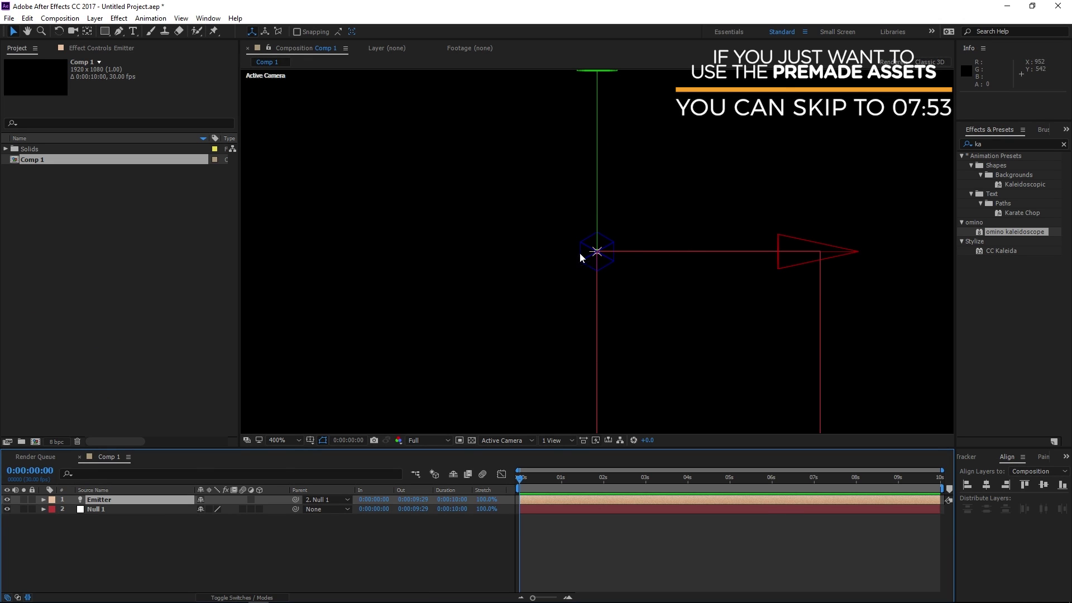
key(comma)
key(comma)
key(period)
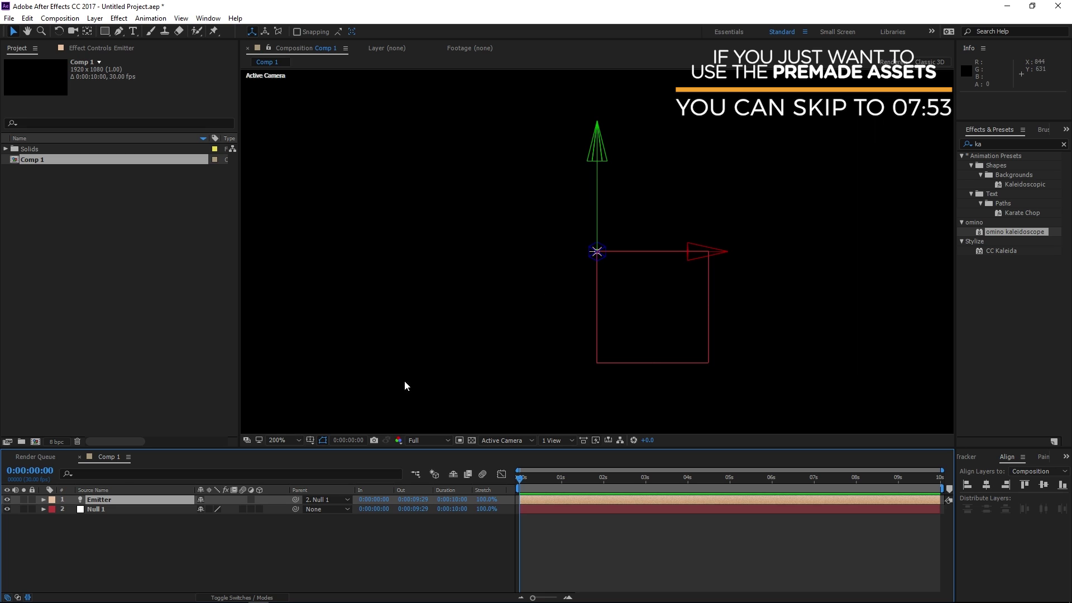
- Add the expression time*200 to the rotation of Null 1
click(92, 509)
key(comma)
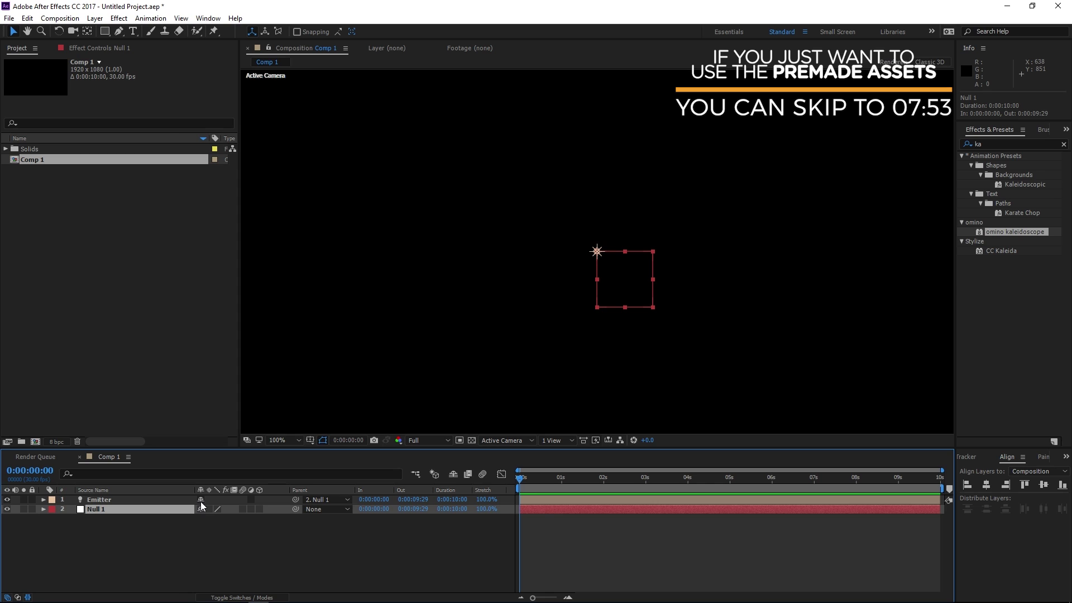
key(r)
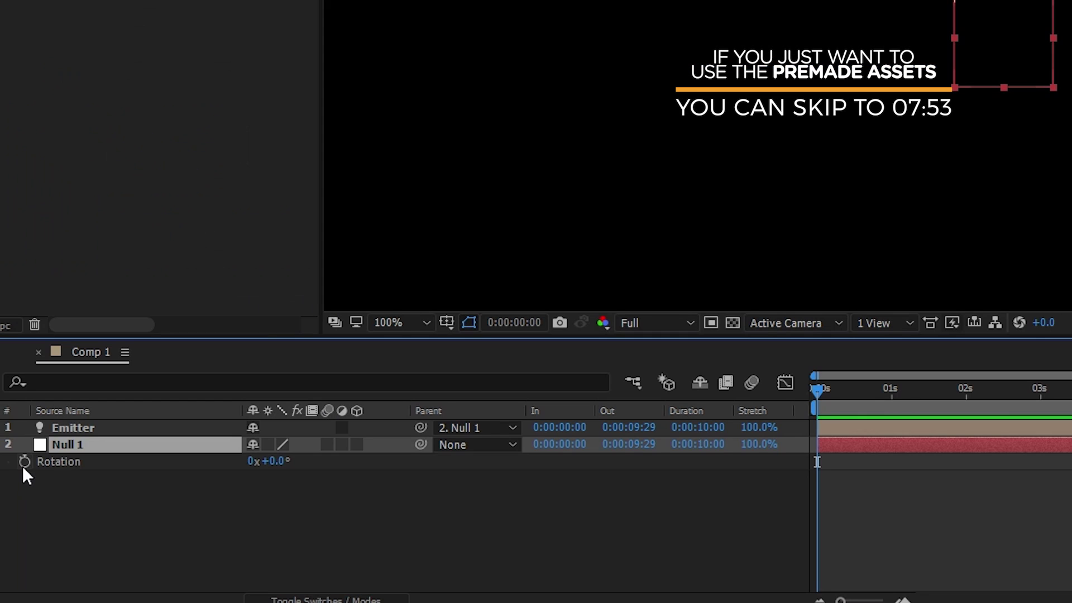
alt+click(281, 342)
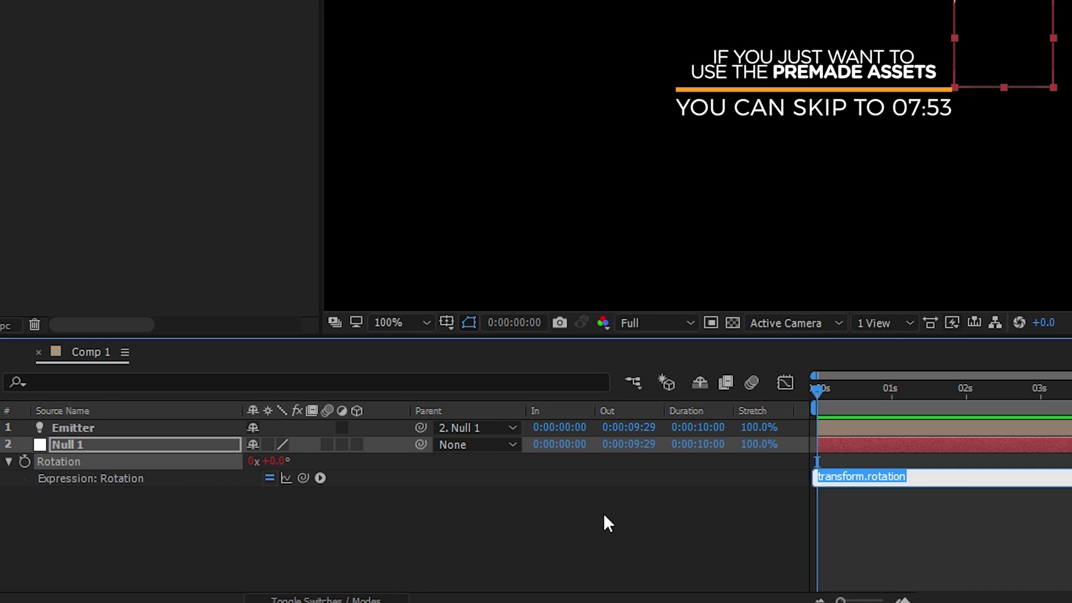
text(time*2)
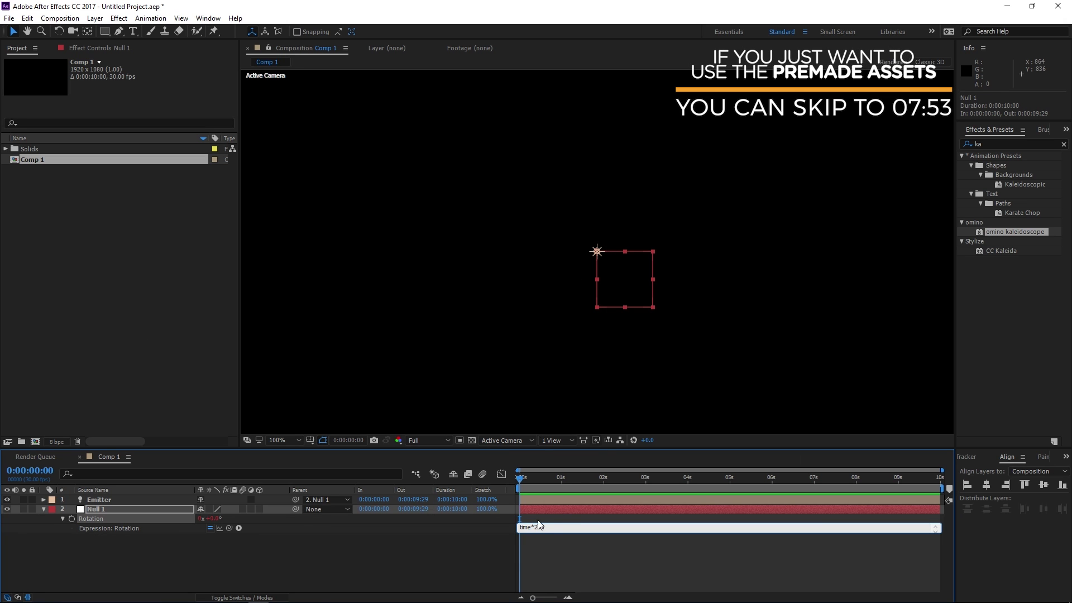
click(513, 538)
drag(526, 480, 477, 448)
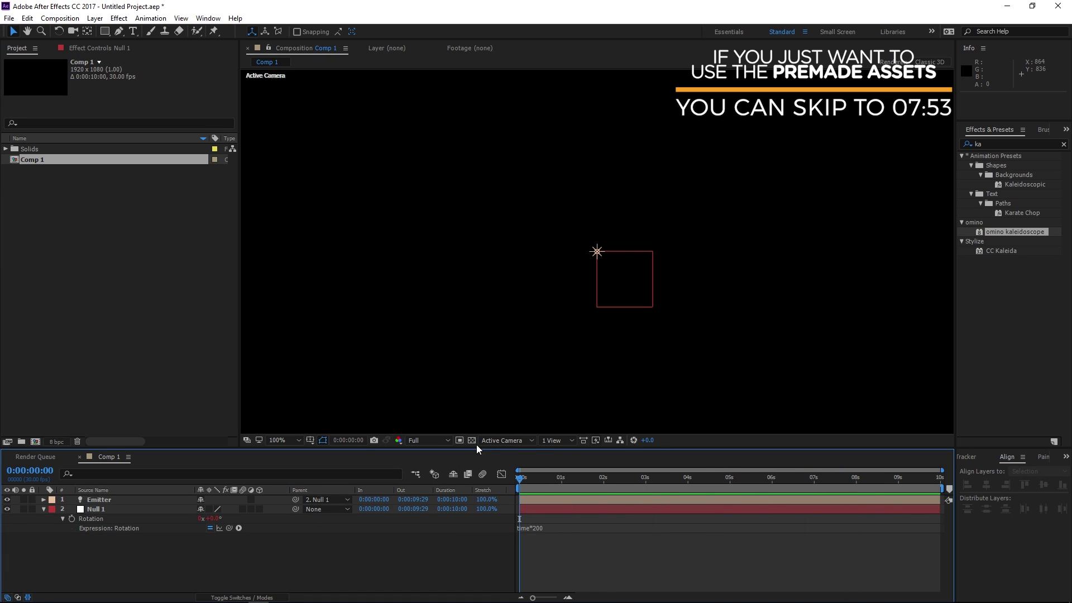
- Keyframe the Emitter light's position from 0, 0, 0 at the start to about 0, -312, 0 at one second
click(105, 499)
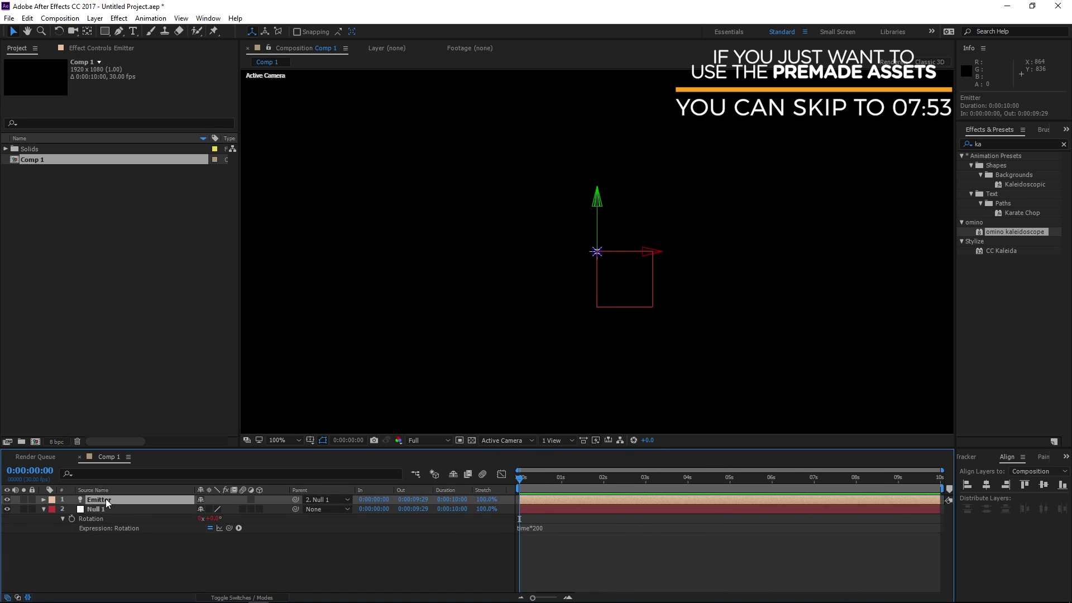
scroll(620, 273, up, 3)
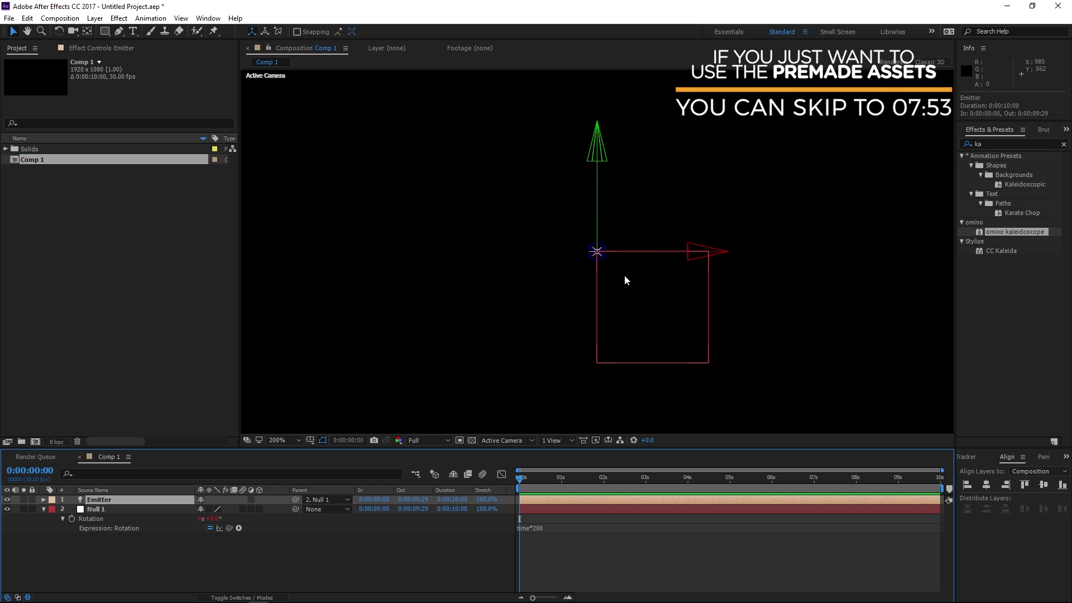
scroll(620, 274, down, 2)
key(p)
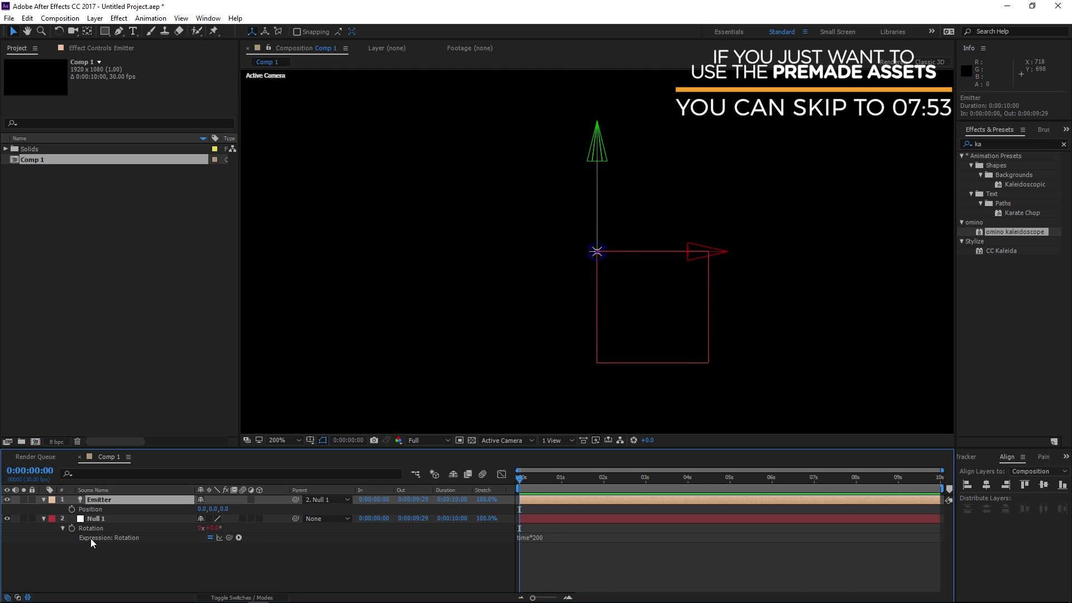
click(72, 509)
drag(542, 479, 563, 487)
scroll(579, 333, down, 3)
drag(589, 276, 549, 352)
drag(538, 479, 516, 484)
scroll(595, 390, up, 1)
click(507, 558)
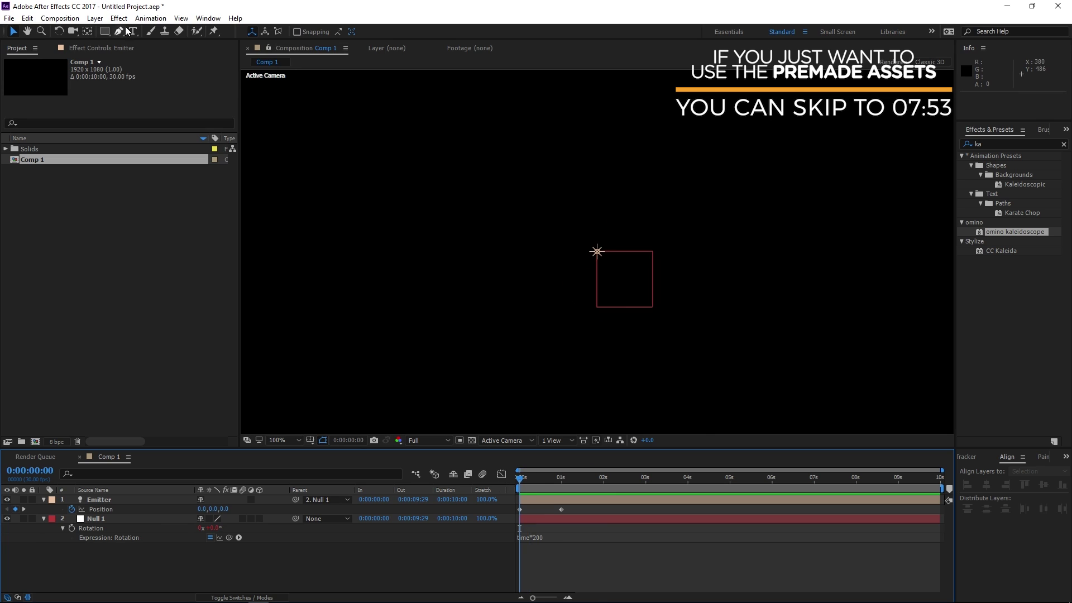
- Create a new solid layer named Particular
click(95, 18)
mouse_move(112, 30)
click(313, 42)
text(Particular)
key(Return)
- Find the Trapcode Particular effect and apply it to the Particular solid
drag(994, 144, 881, 141)
text(partic)
drag(999, 222, 112, 501)
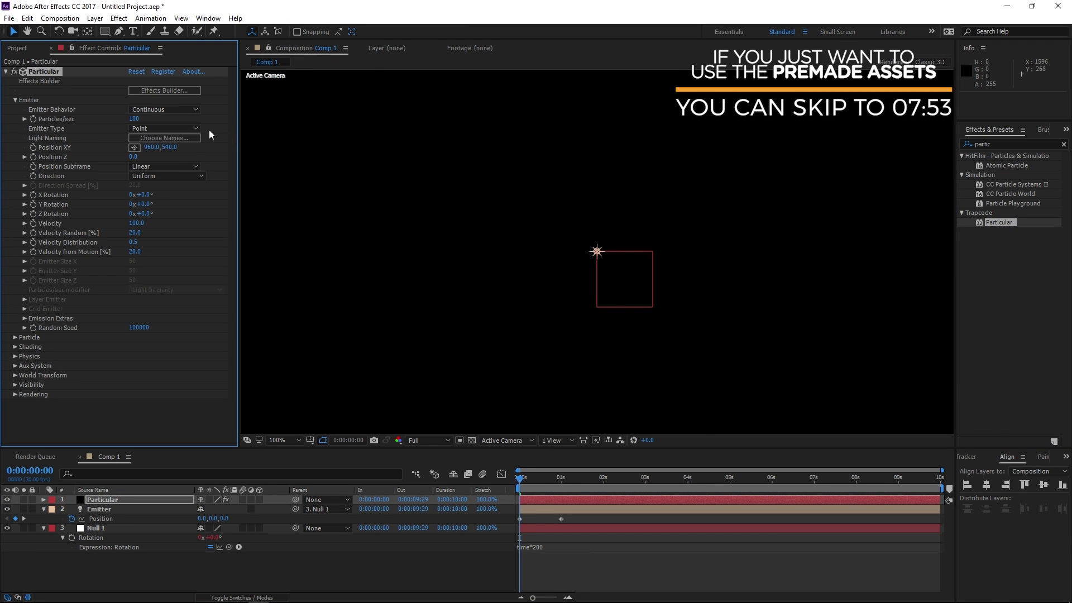
- Set Particular's emitter type to Light(s) and reduce its emitter size X, Y and Z to 0
click(167, 129)
click(184, 191)
click(529, 484)
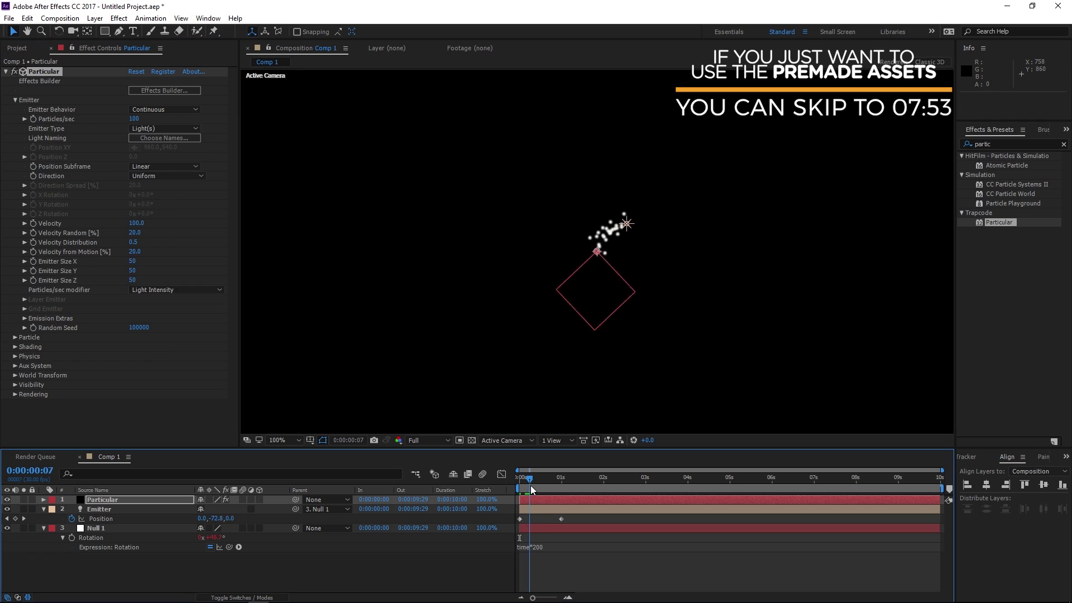
drag(531, 484, 536, 485)
drag(132, 261, 106, 271)
drag(130, 262, 111, 261)
- Set the particle velocity to 10 and preview the resulting trail animation
drag(125, 223, 139, 224)
click(140, 224)
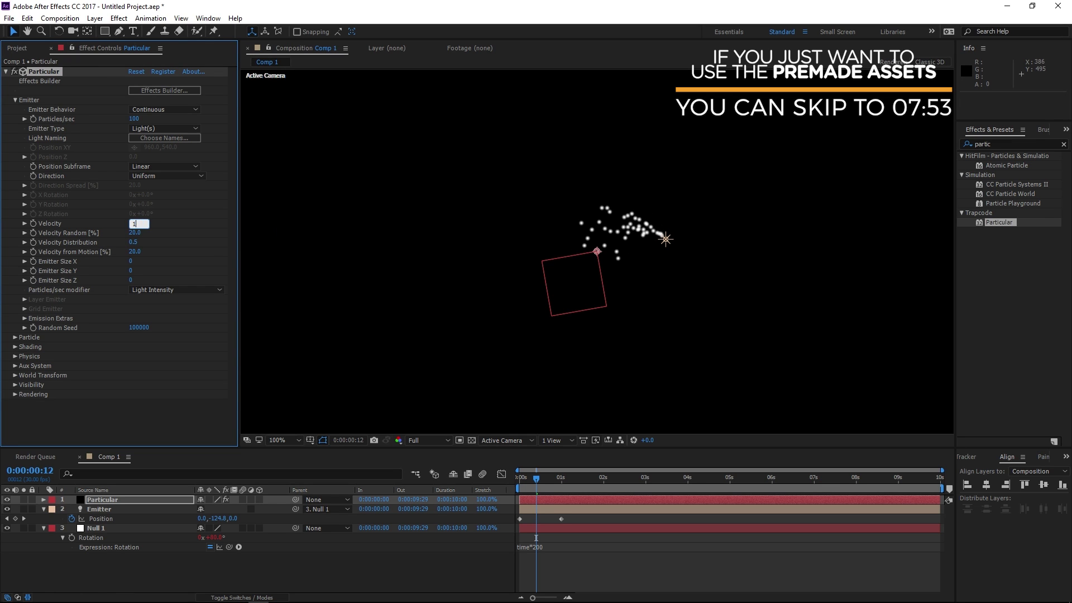
click(163, 229)
scroll(676, 359, down, 1)
scroll(676, 359, up, 1)
key(space)
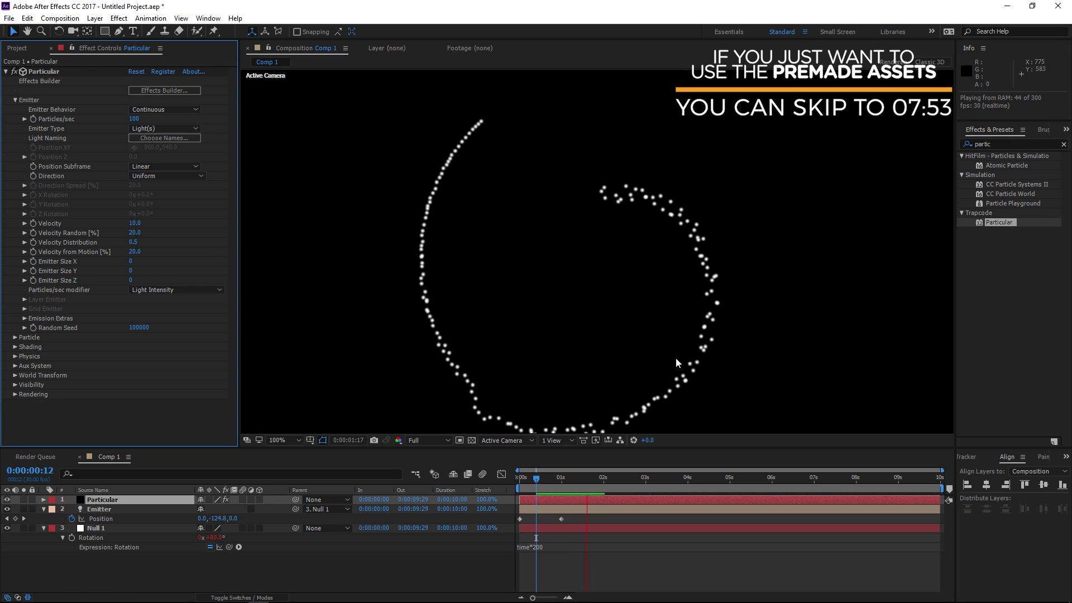
scroll(676, 358, down, 1)
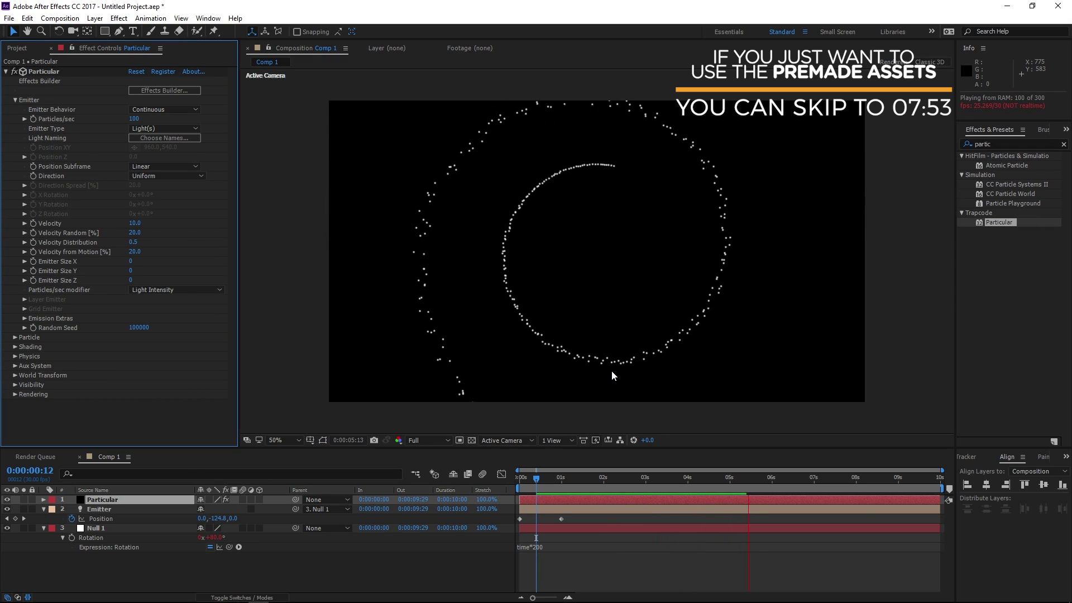
drag(632, 474, 681, 483)
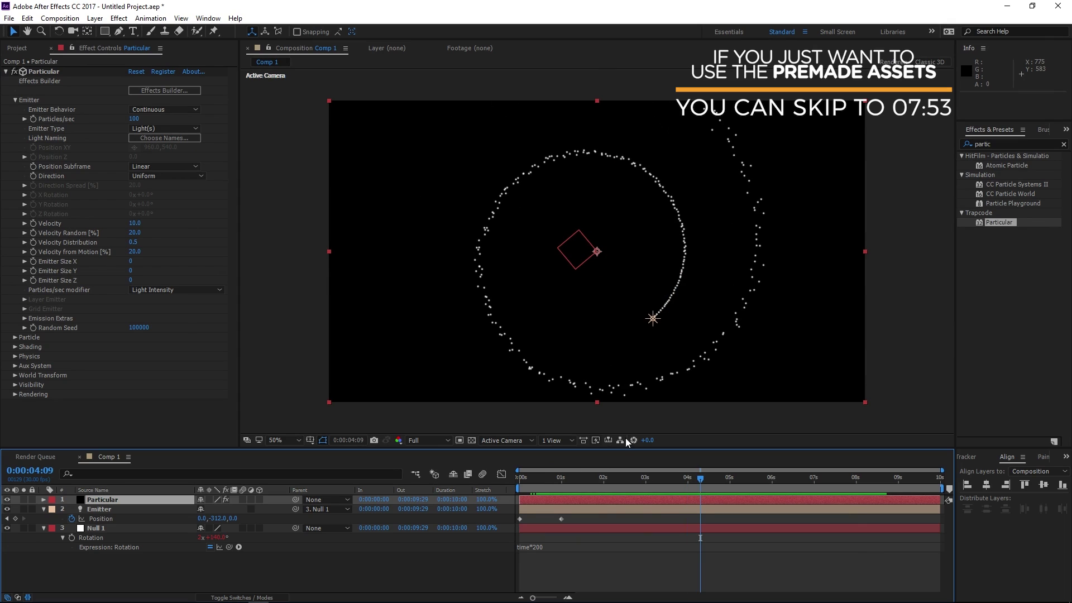
- Set Velocity from Motion to 30% and, in the air physics, set Air Resistance to 2 with Air Resistance Rotation enabled
drag(142, 251, 148, 250)
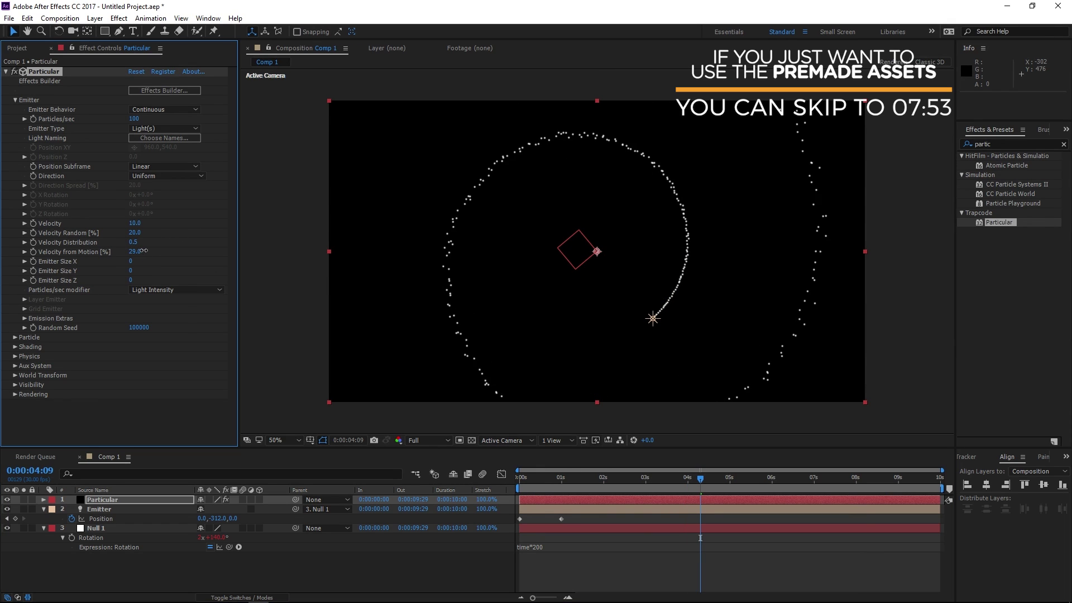
click(15, 356)
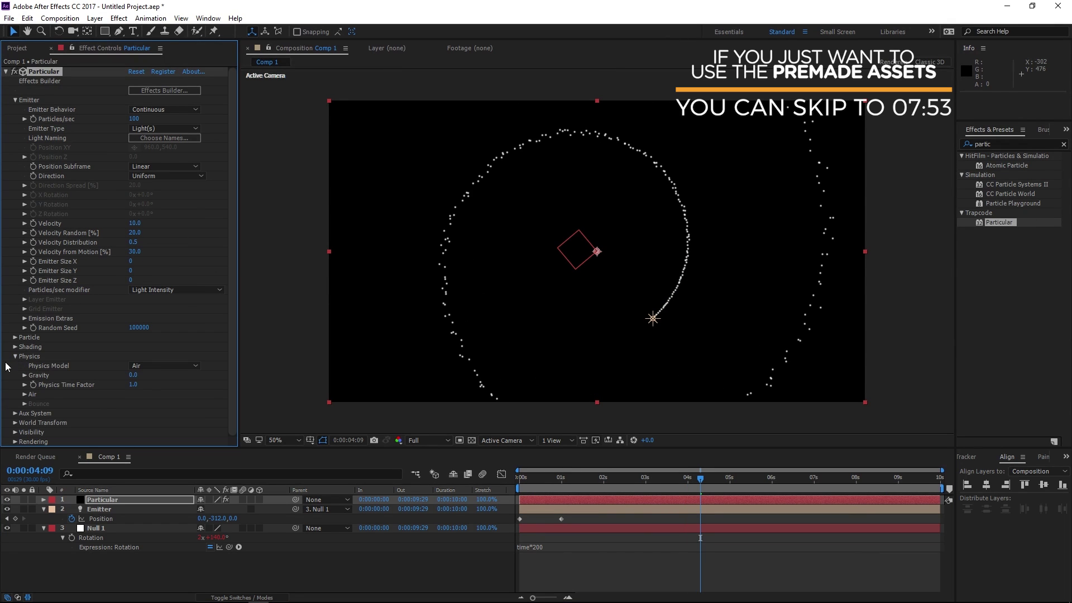
click(25, 394)
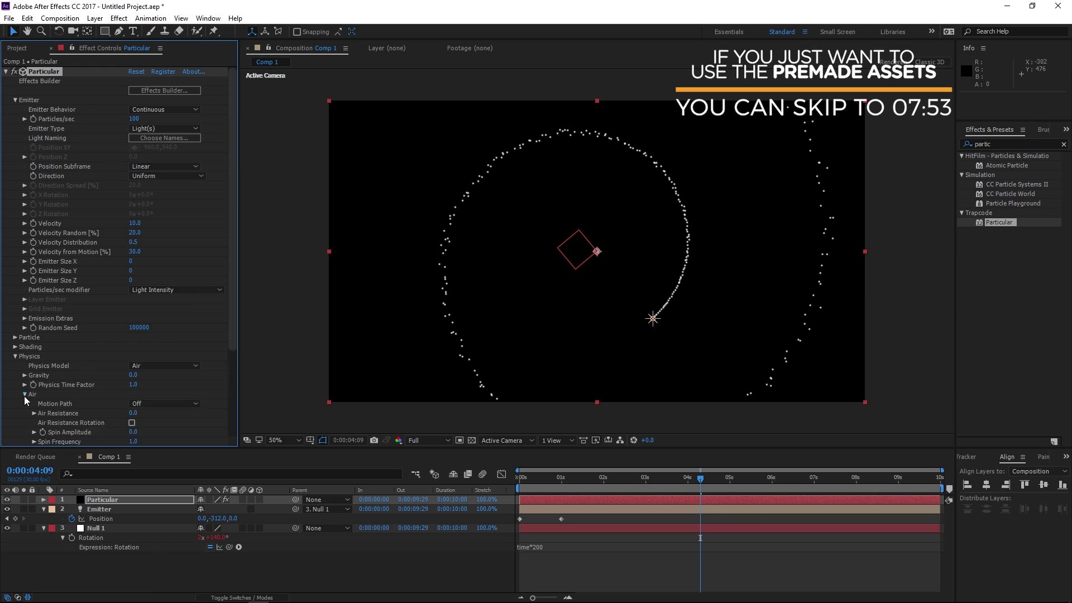
scroll(99, 336, down, 3)
click(133, 347)
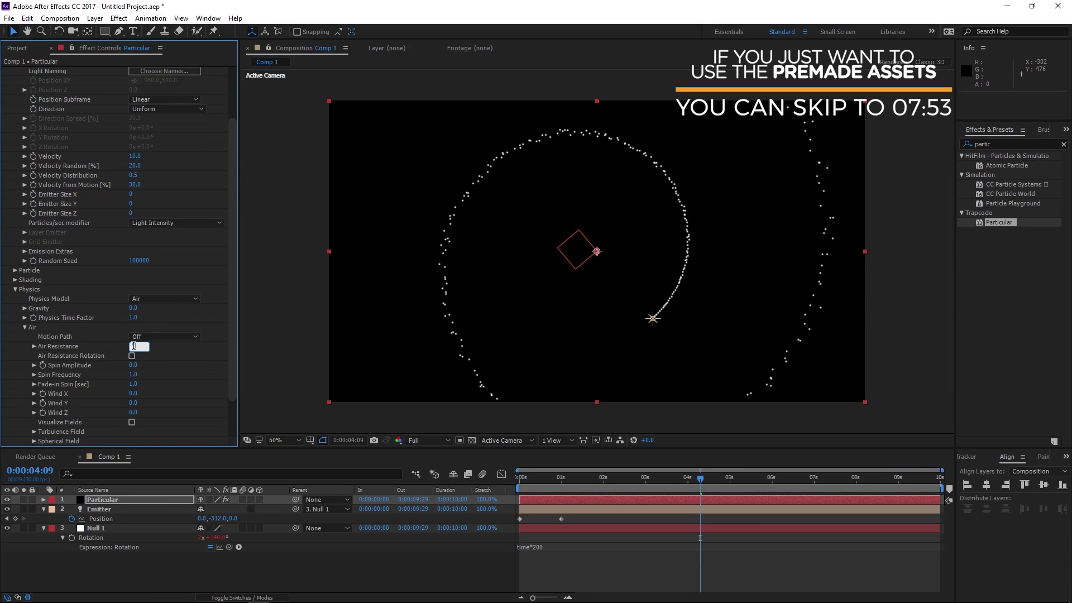
text(2)
key(Return)
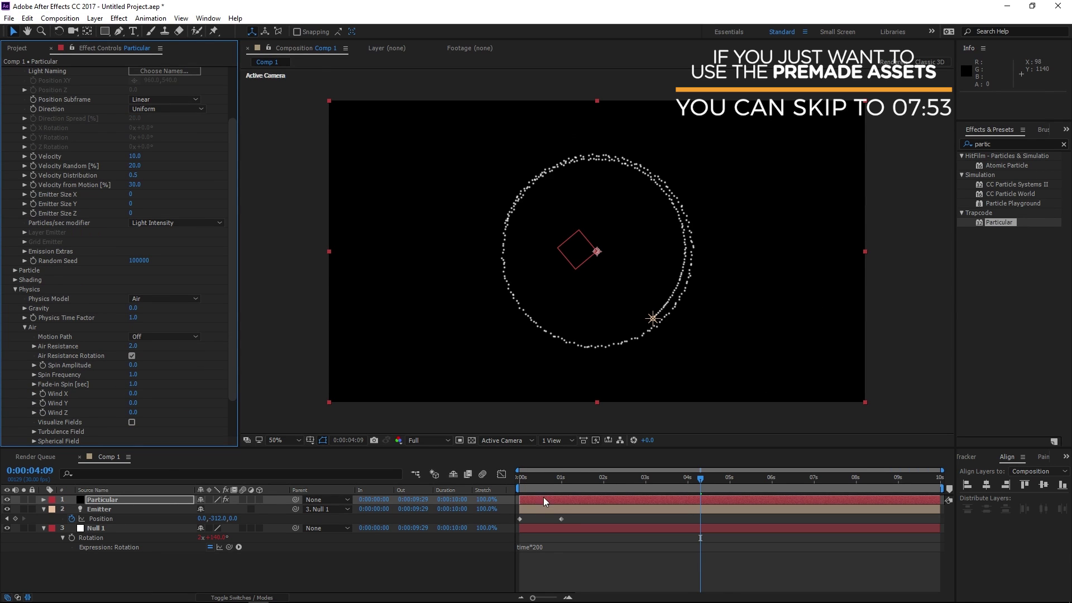
- Preview the ring and set Velocity to 120, Velocity Random to 100%, Velocity from Motion to 48% and Particles/sec to 360
drag(550, 478, 485, 477)
key(space)
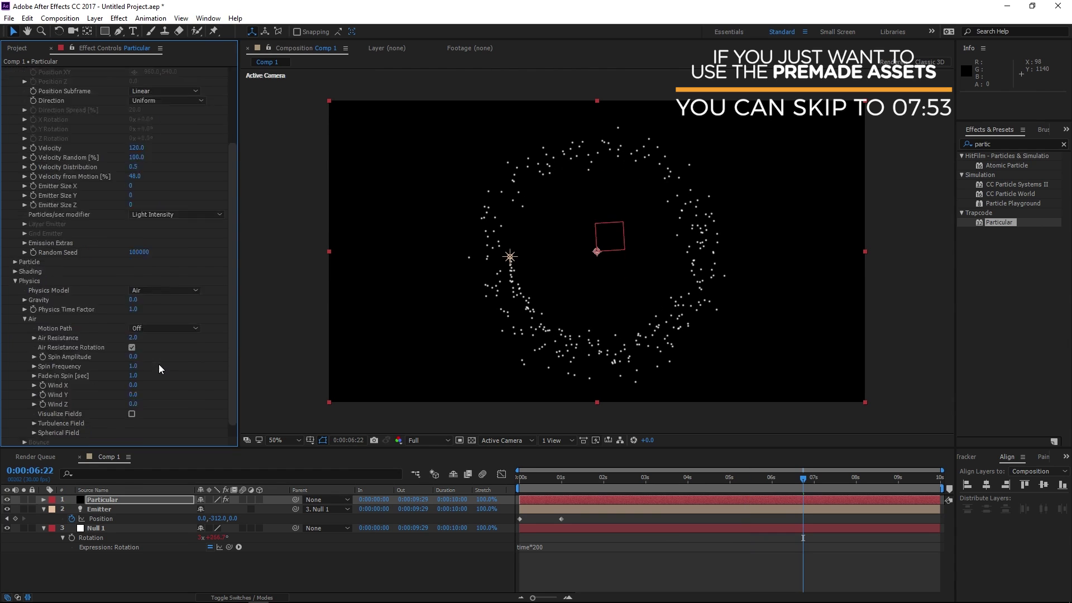
drag(135, 118, 149, 119)
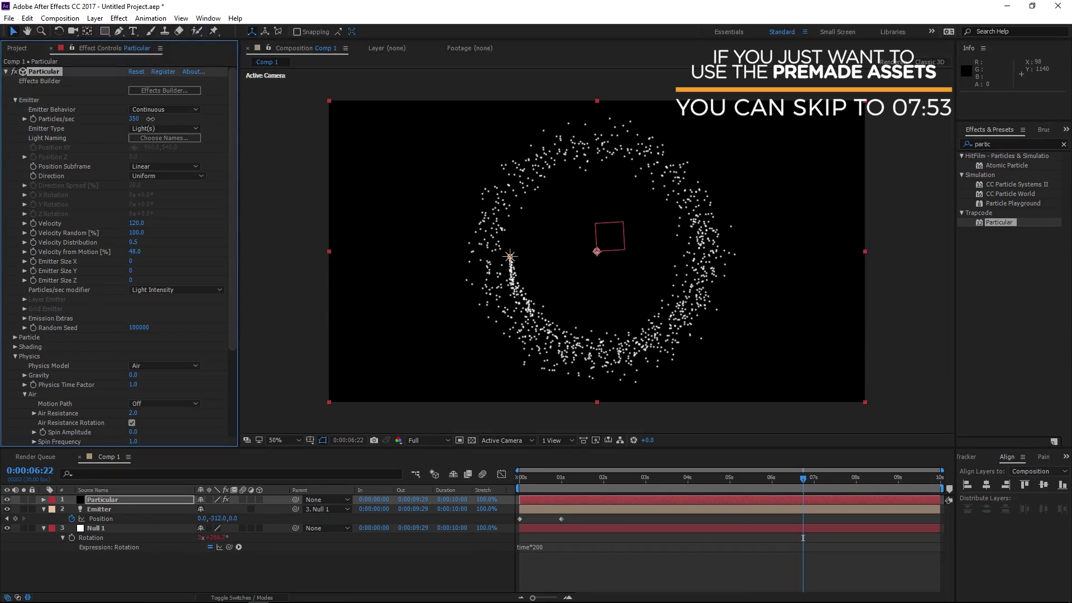
- Set the turbulence field's Affect Position to 100 and preview the particles from the start
scroll(174, 433, down, 5)
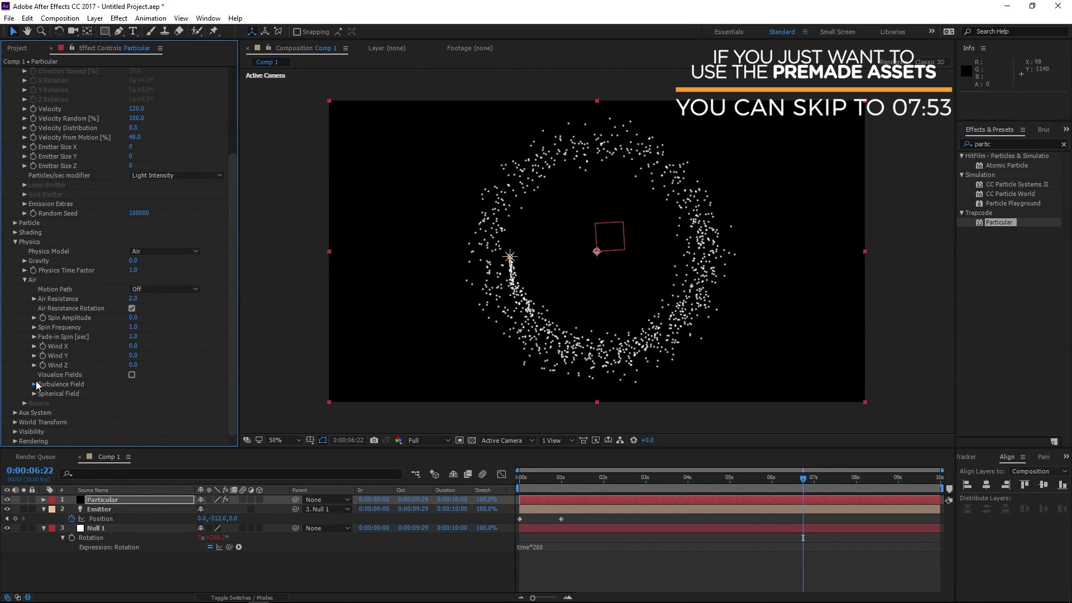
drag(134, 327, 154, 330)
key(space)
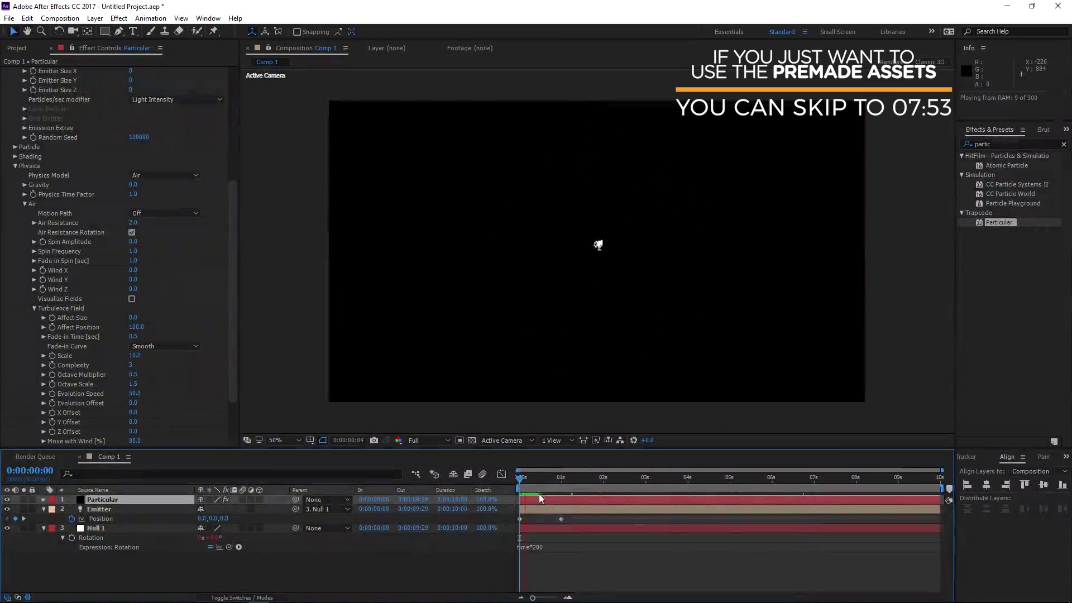
scroll(100, 269, down, 2)
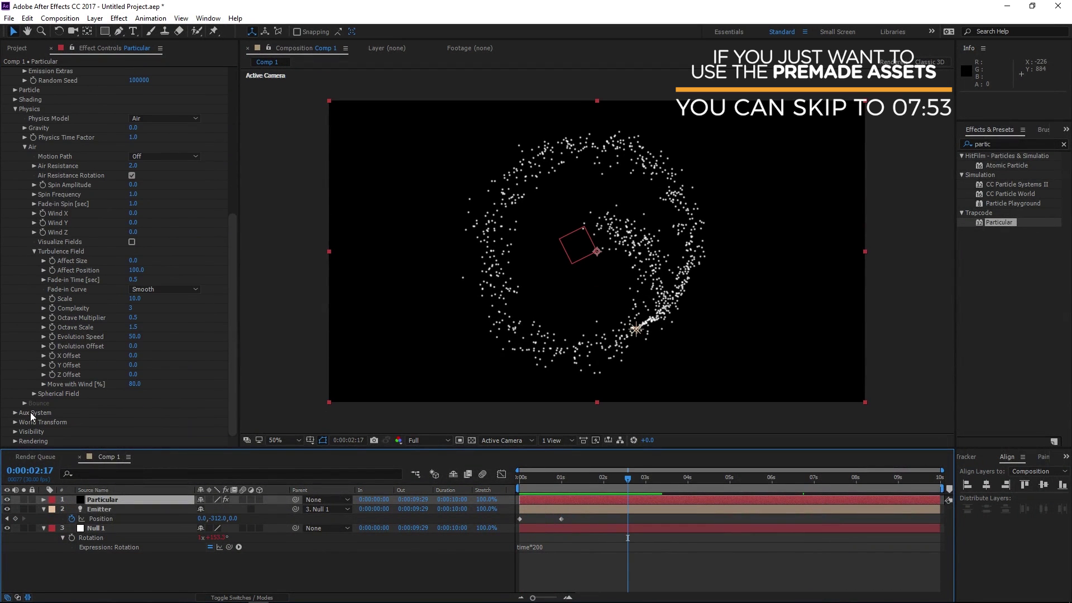
- Set the particles' Opacity Random to 100%
click(25, 147)
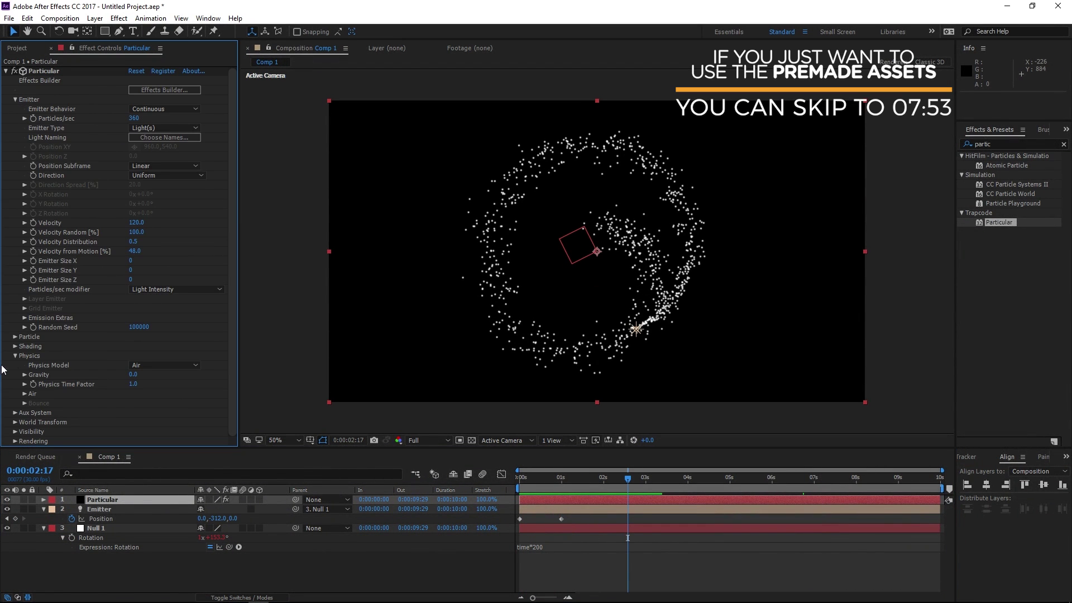
click(15, 337)
scroll(147, 318, down, 5)
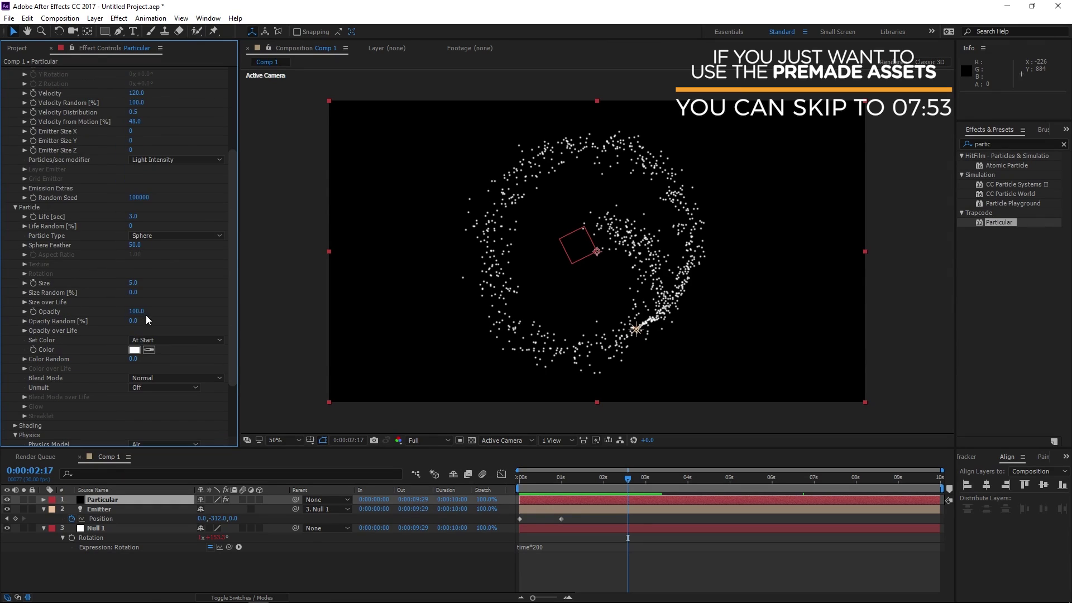
drag(136, 323, 184, 323)
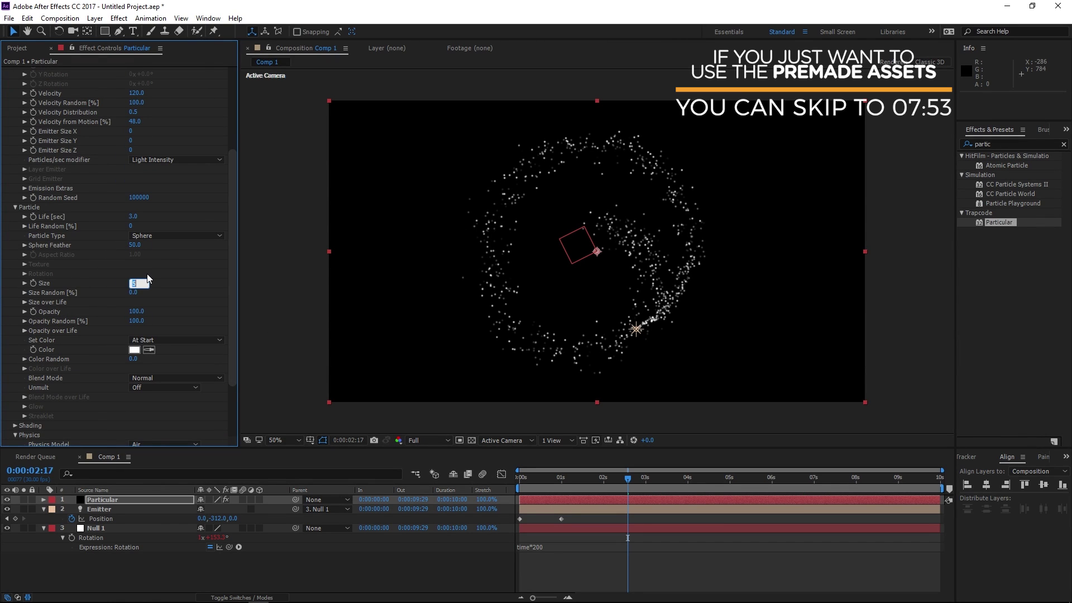
- Set the particles' Size to 2 and Size Random to 100%
text(2)
key(Tab)
text(100)
key(Return)
- Shorten the particles' Life to 1 second
scroll(219, 287, up, 2)
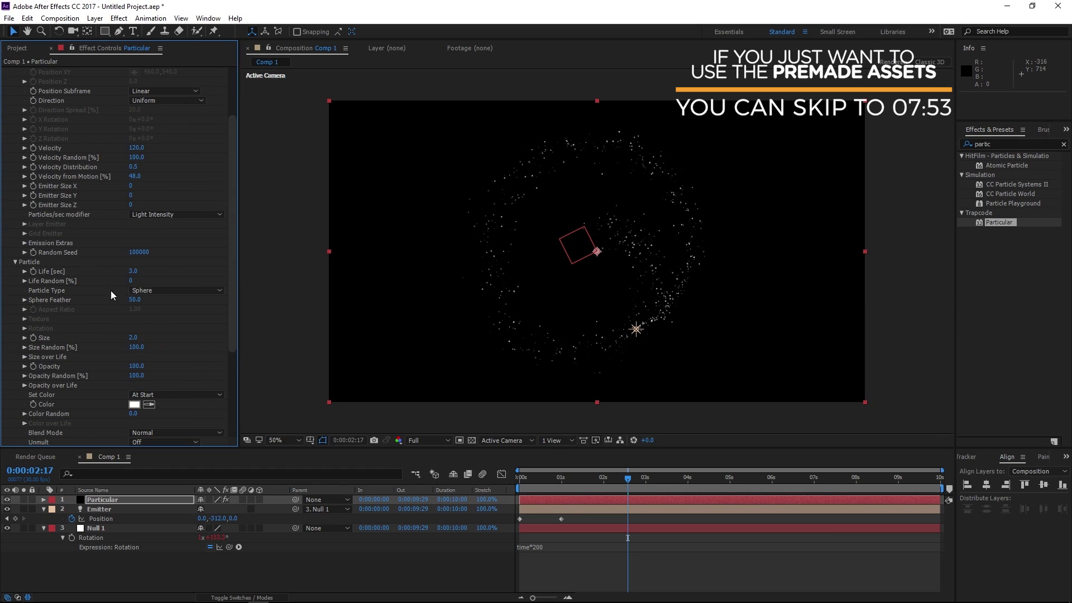
click(134, 272)
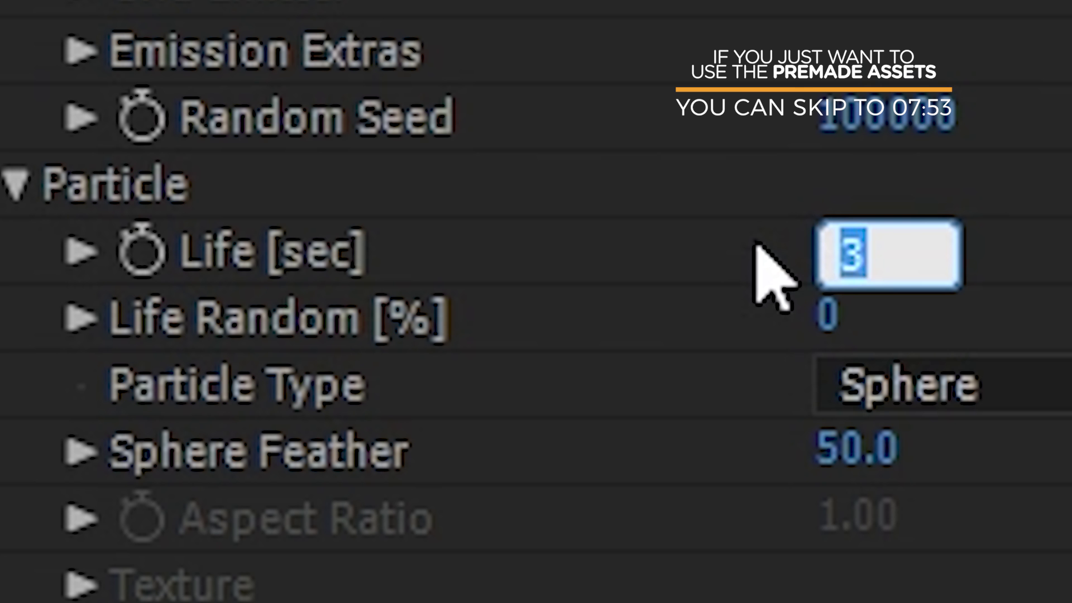
text(1)
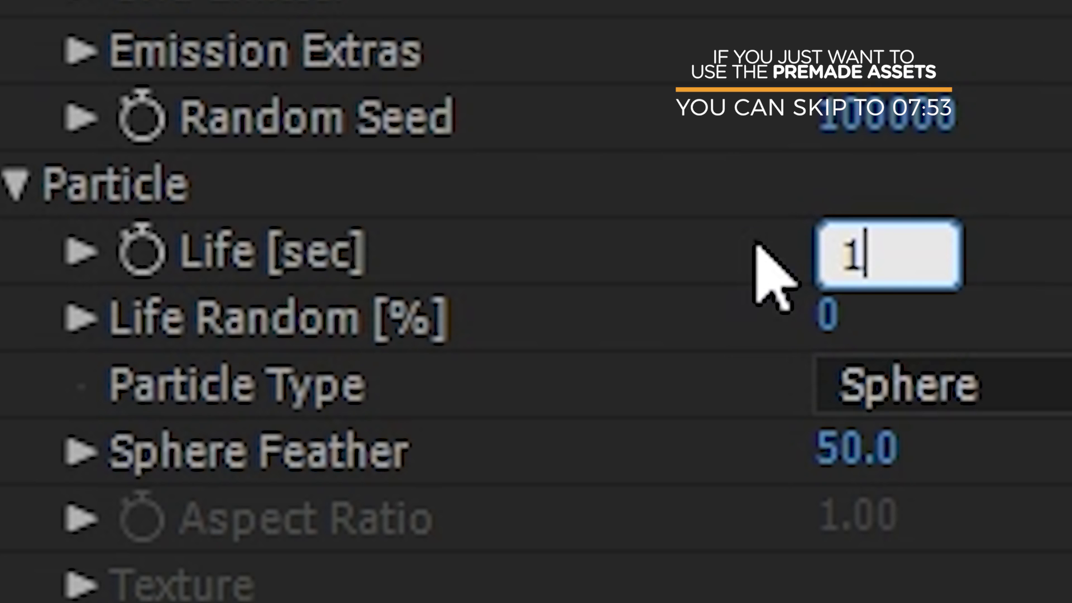
key(Return)
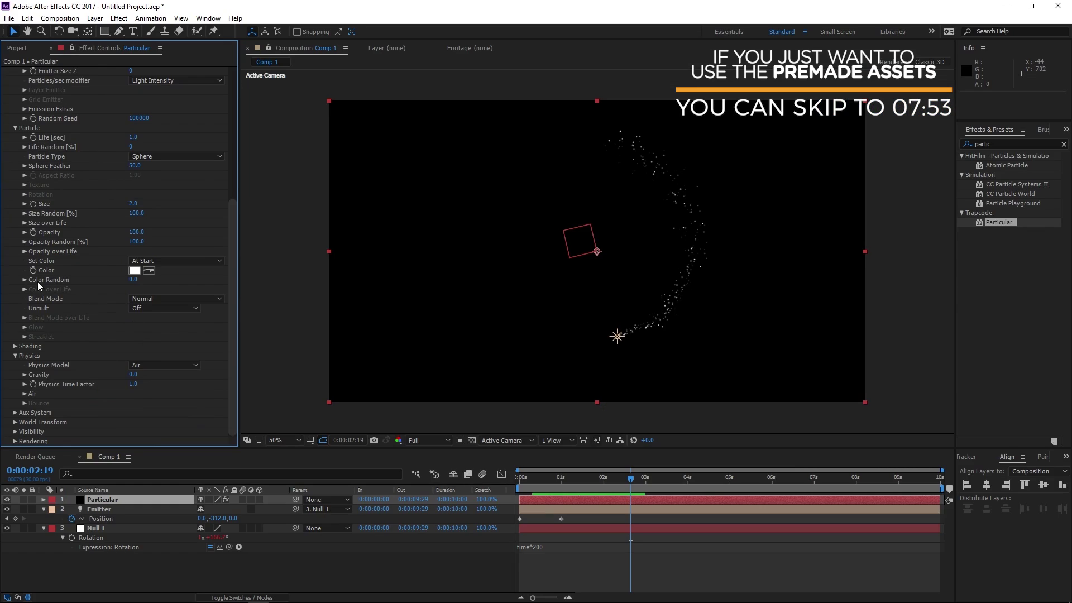
- Apply the linear descending preset to the particles' Size over Life and preview from the start
click(25, 222)
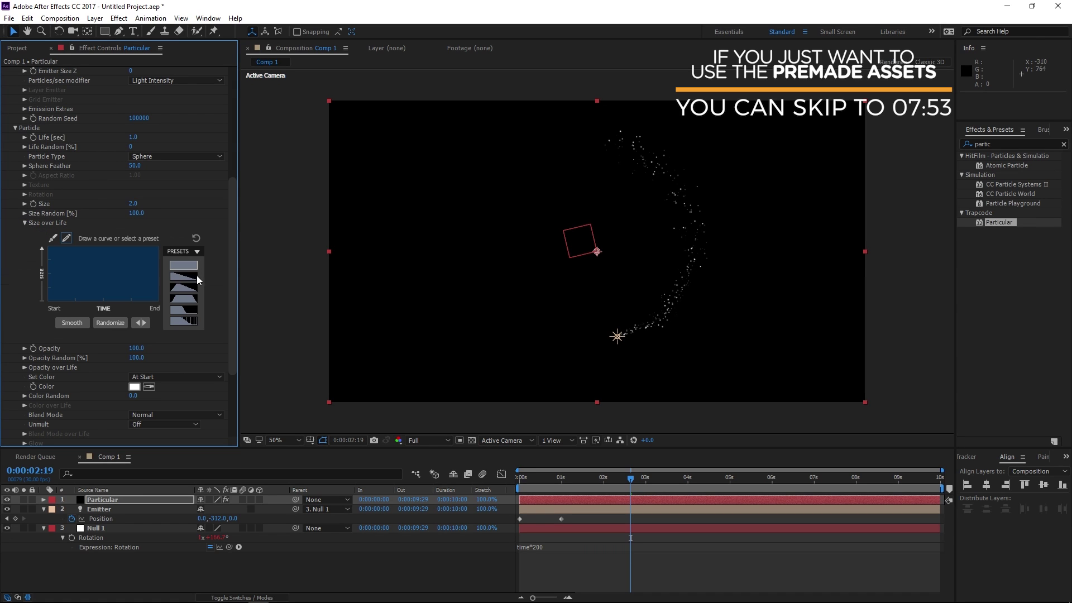
click(184, 276)
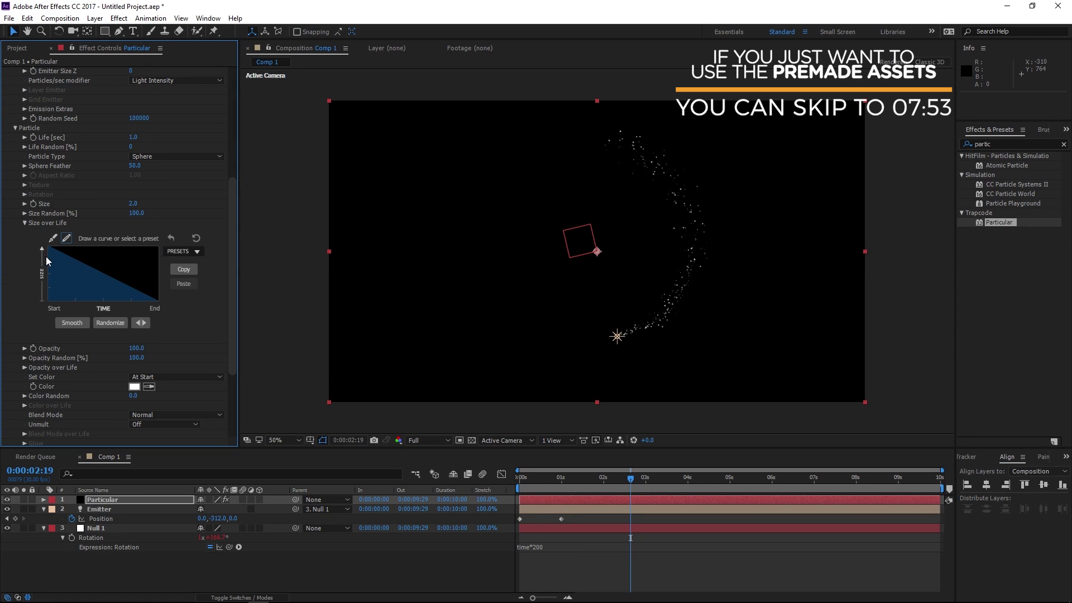
click(504, 485)
key(Home)
key(space)
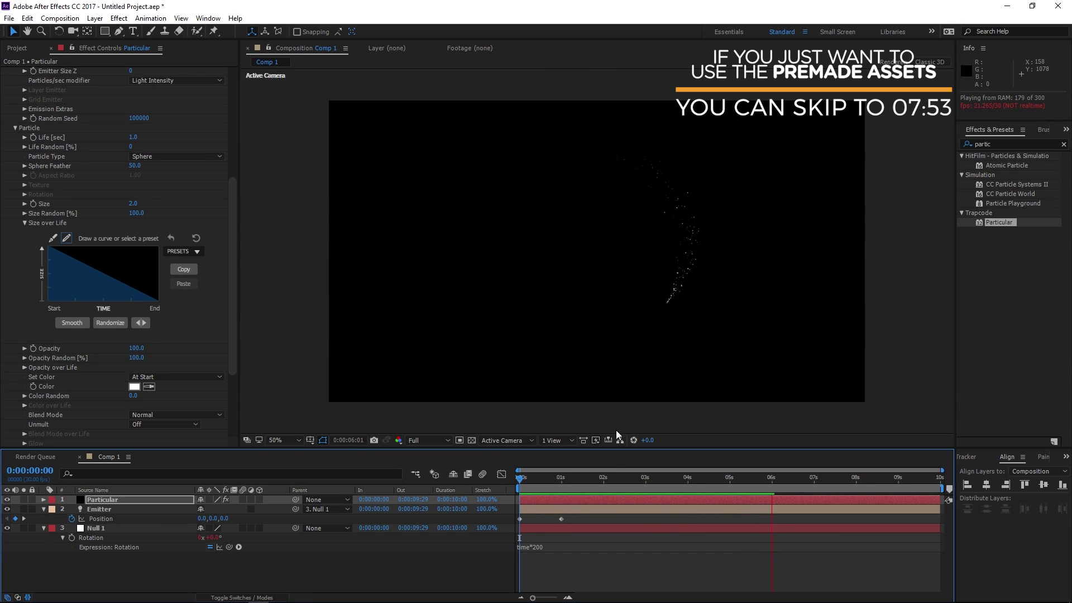
- Apply the smooth falloff preset with flickering gaps to Size over Life and preview the particles from the start
drag(592, 479, 567, 479)
click(198, 251)
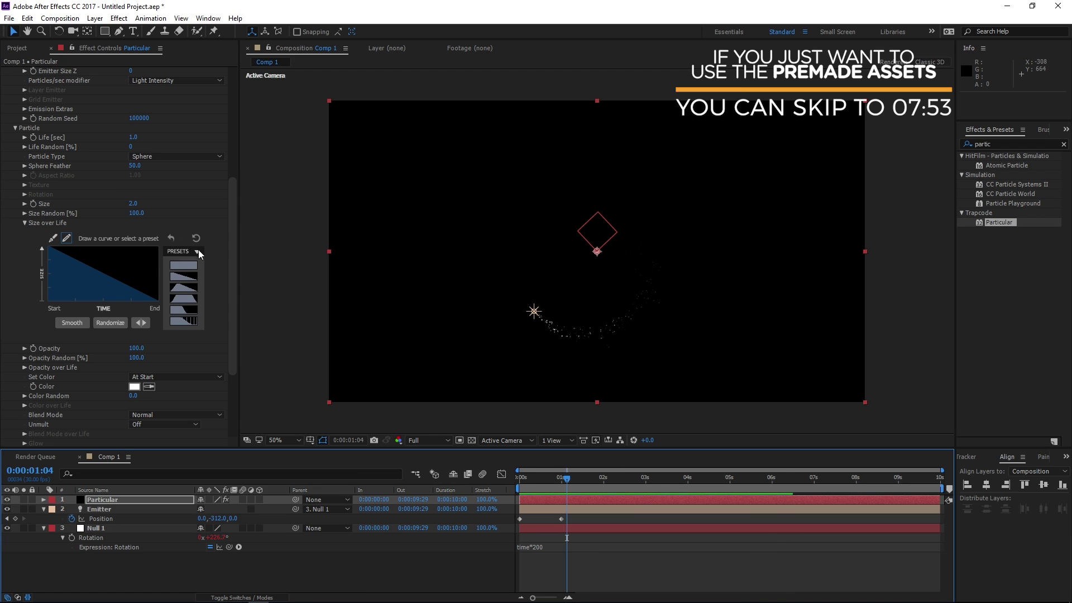
click(183, 314)
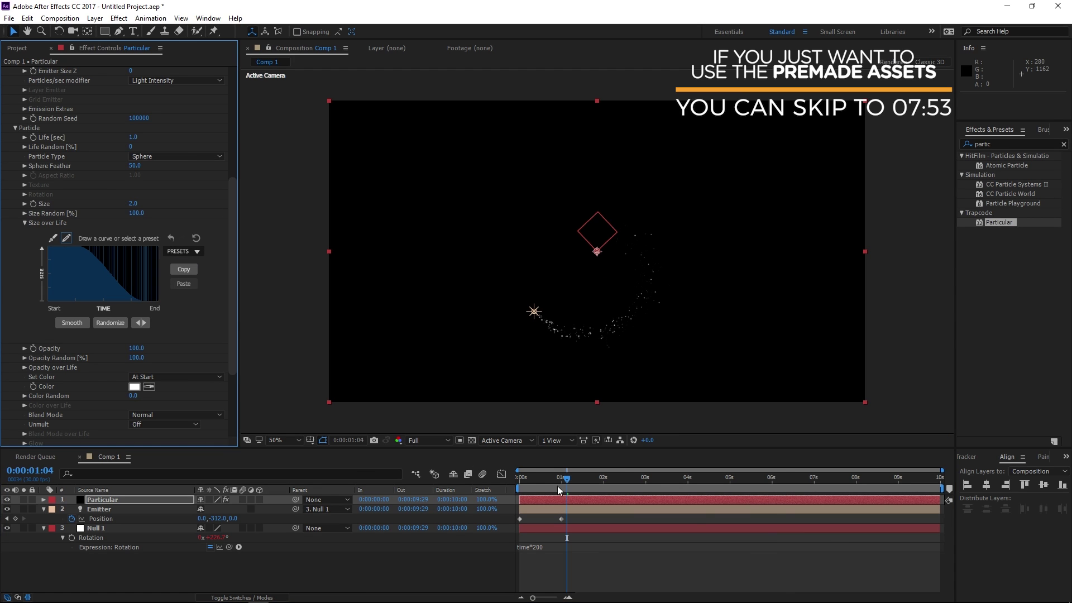
drag(551, 481, 517, 480)
key(space)
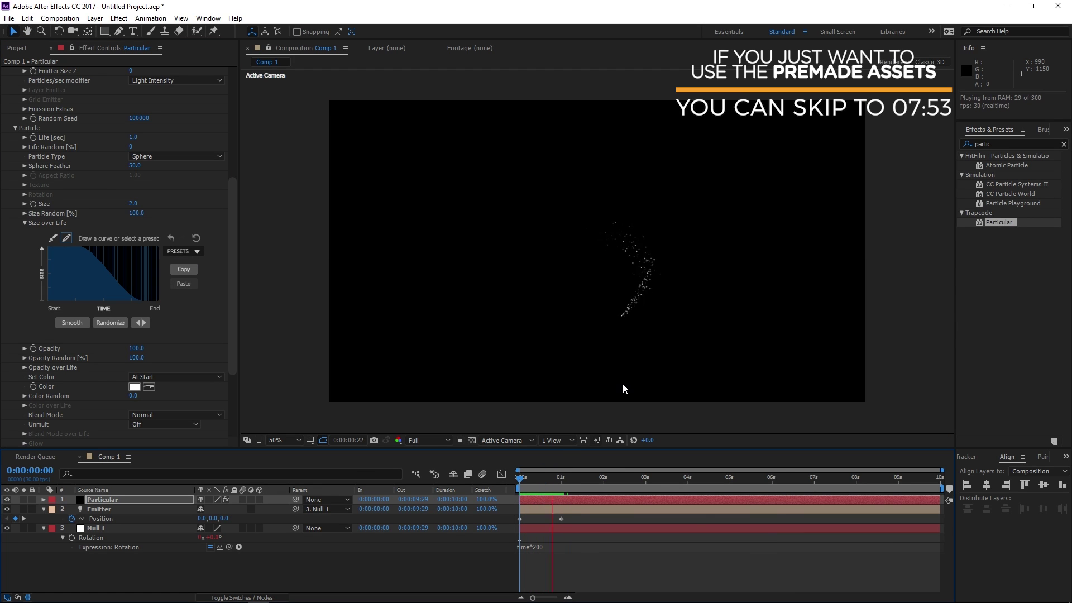
scroll(639, 387, up, 1)
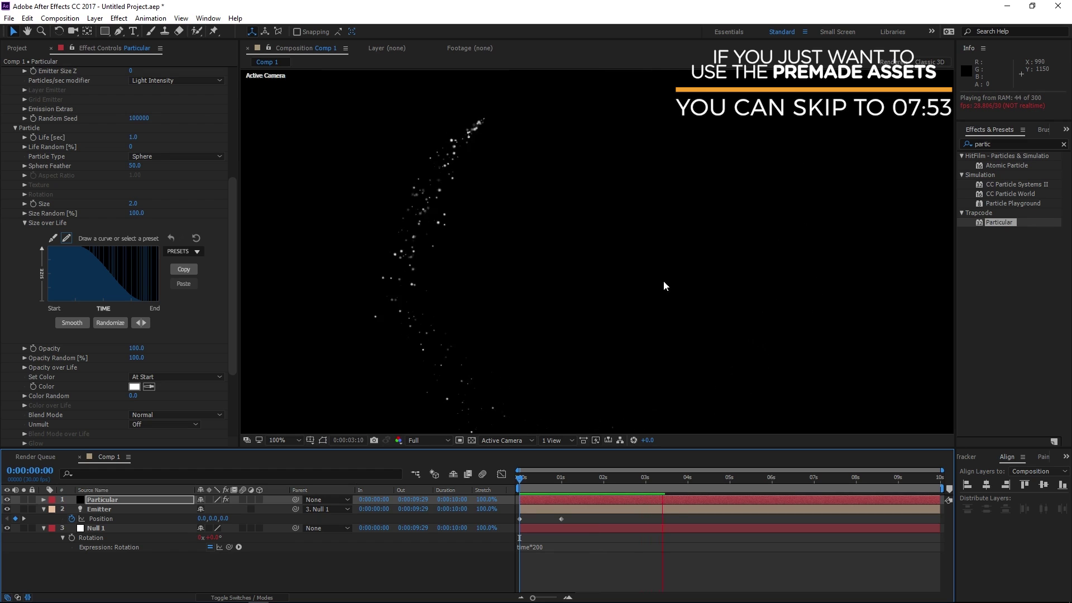
scroll(552, 226, down, 1)
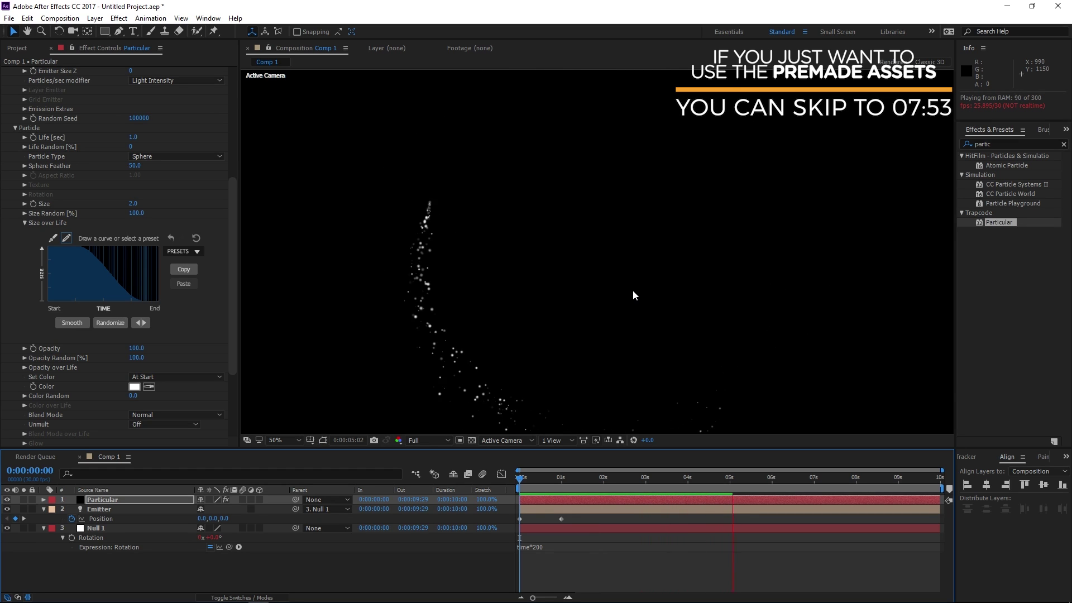
scroll(633, 295, up, 1)
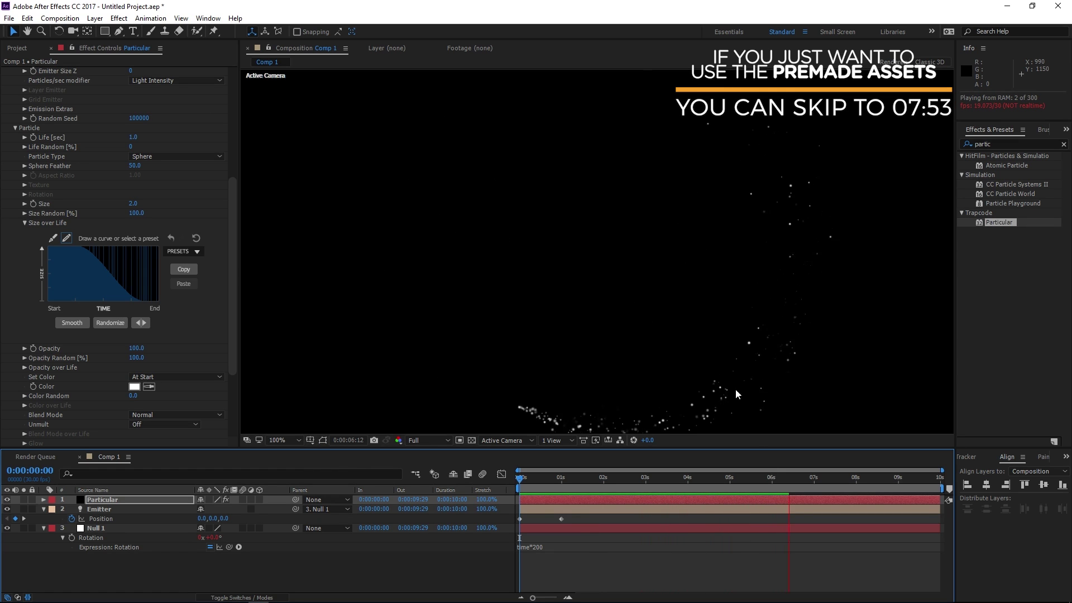
scroll(707, 365, down, 1)
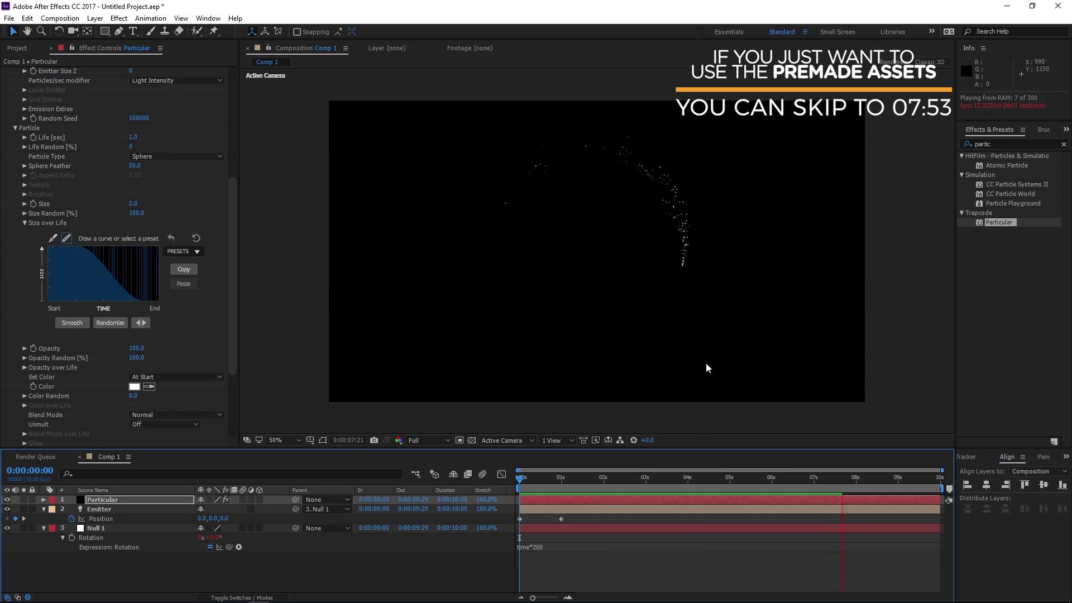
key(space)
key(space)
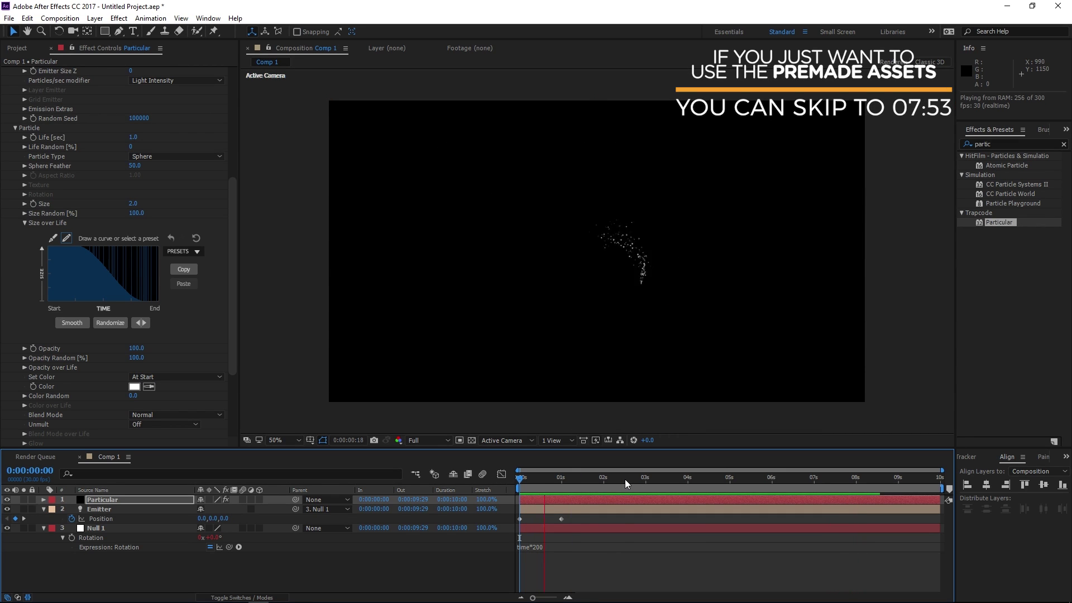
- Duplicate the Emitter light layer and reveal the copy's Position keyframes
click(561, 488)
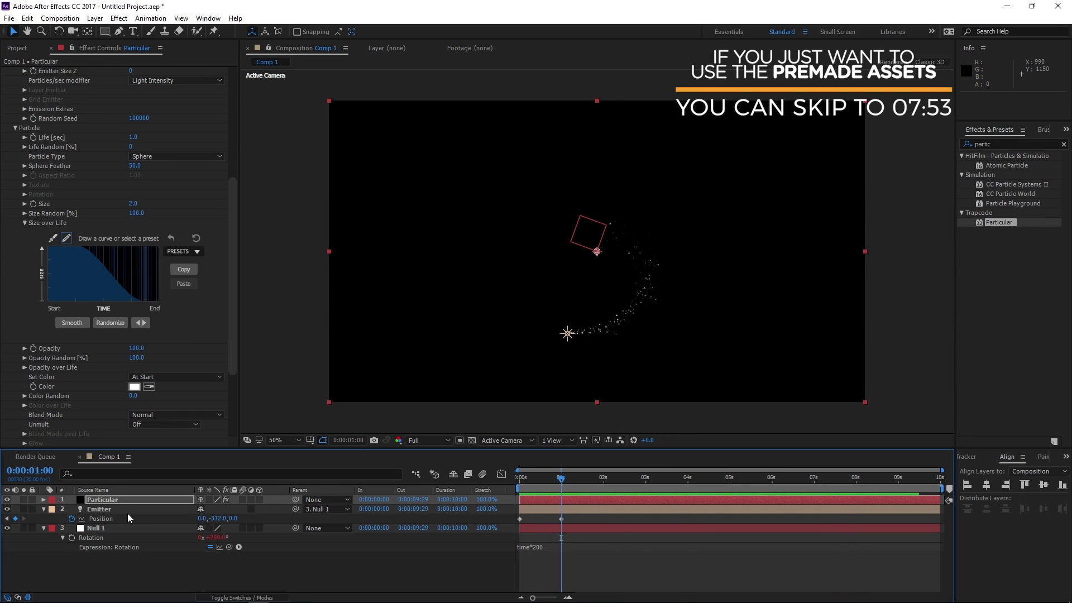
click(125, 509)
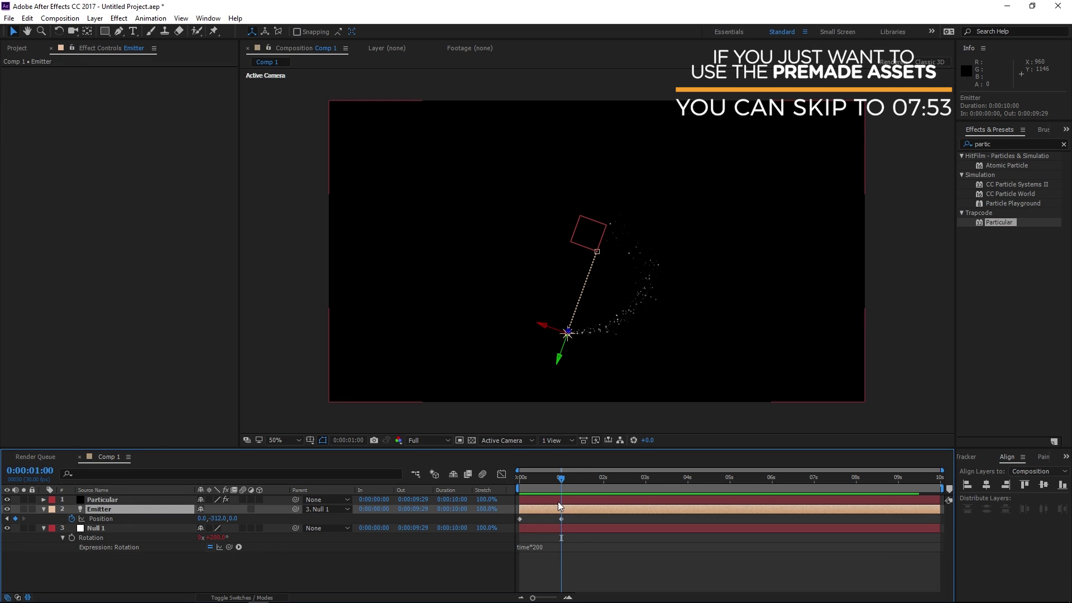
key(ctrl+d)
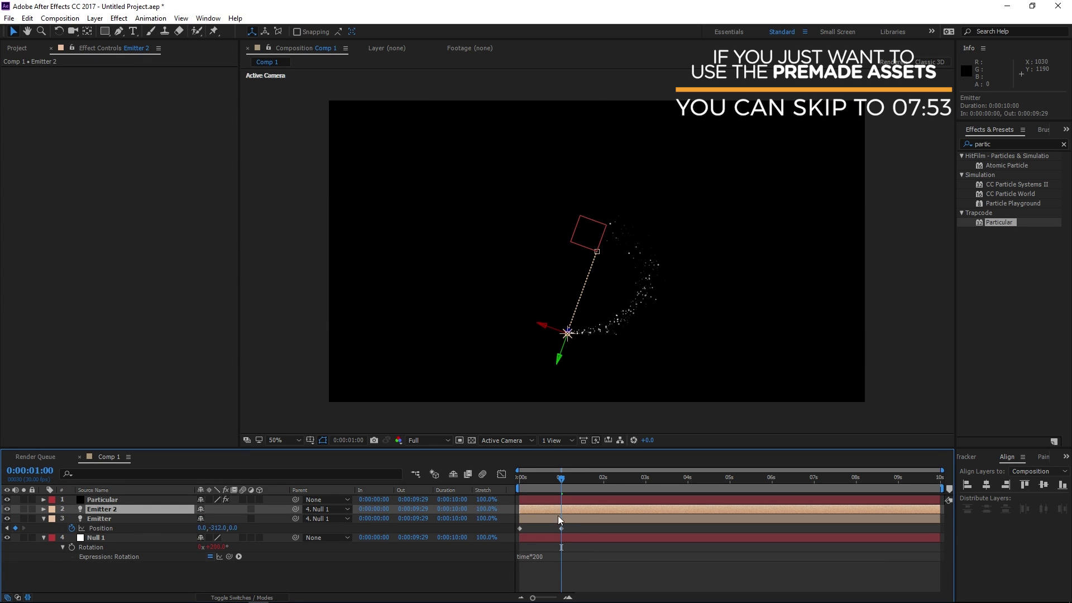
key(p)
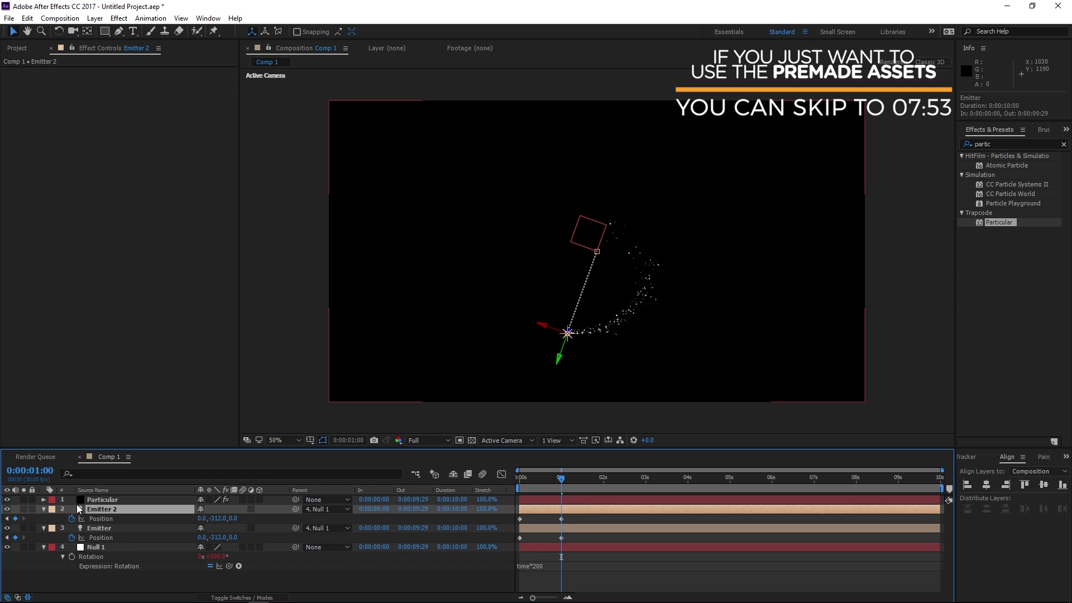
key(Home)
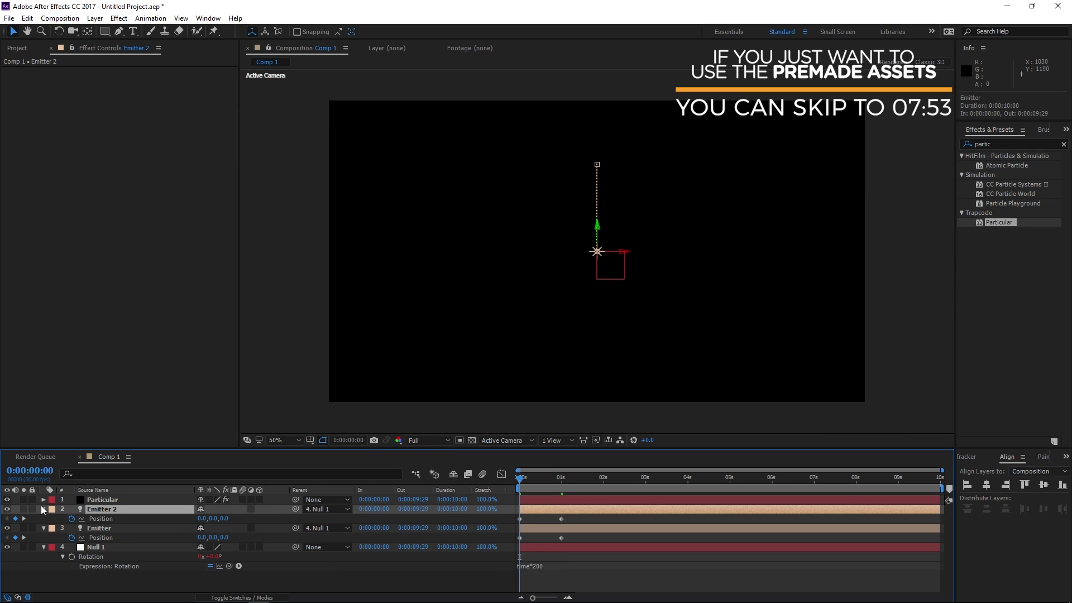
- At the one-second mark, set Emitter 2's parent to None and remove its Position keyframes
key(t)
click(563, 487)
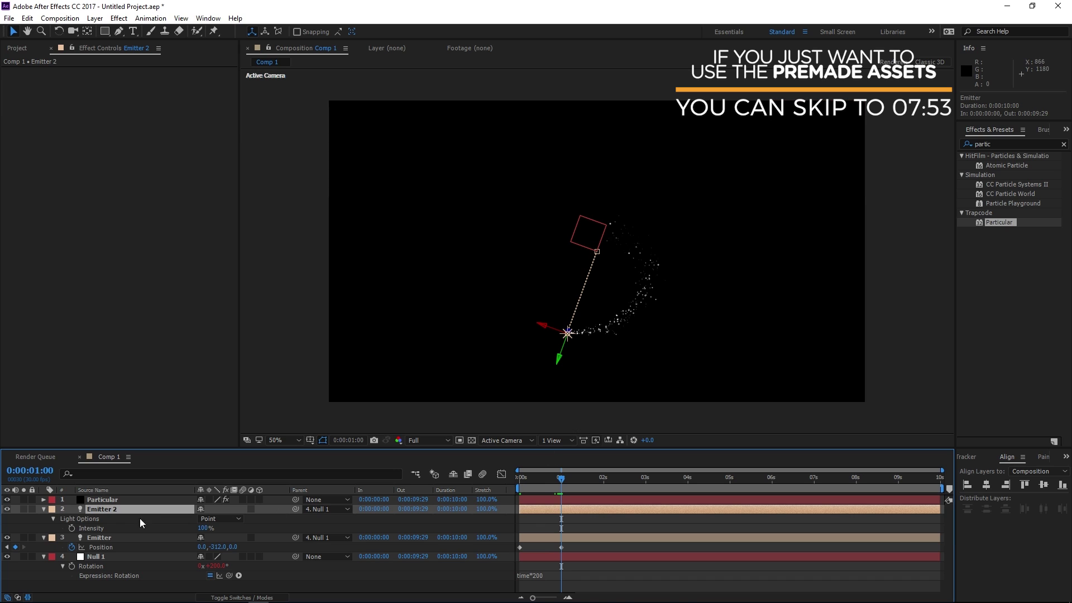
click(325, 509)
click(330, 518)
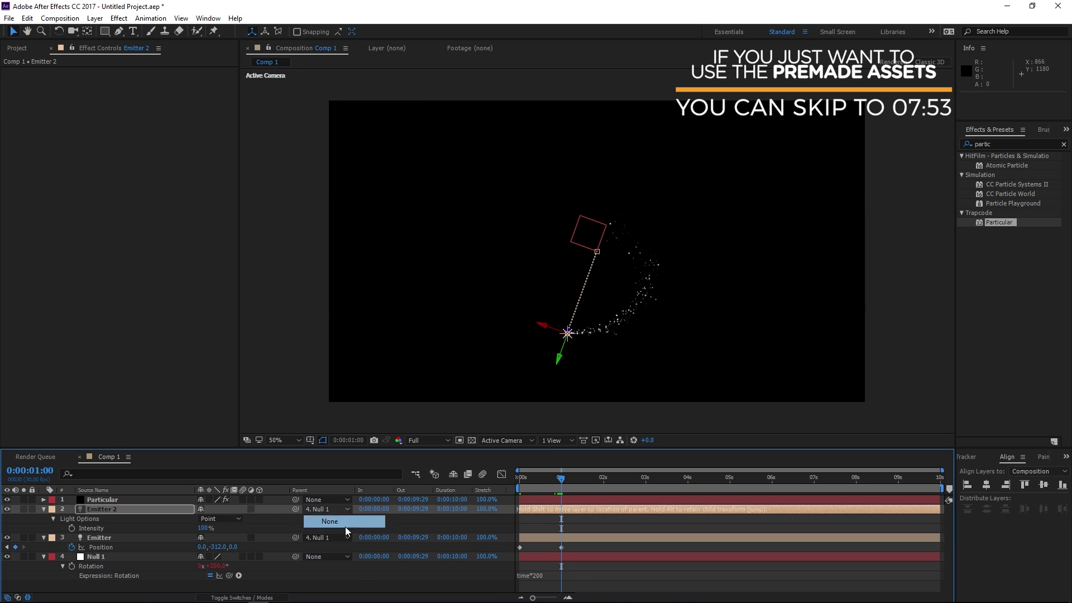
key(p)
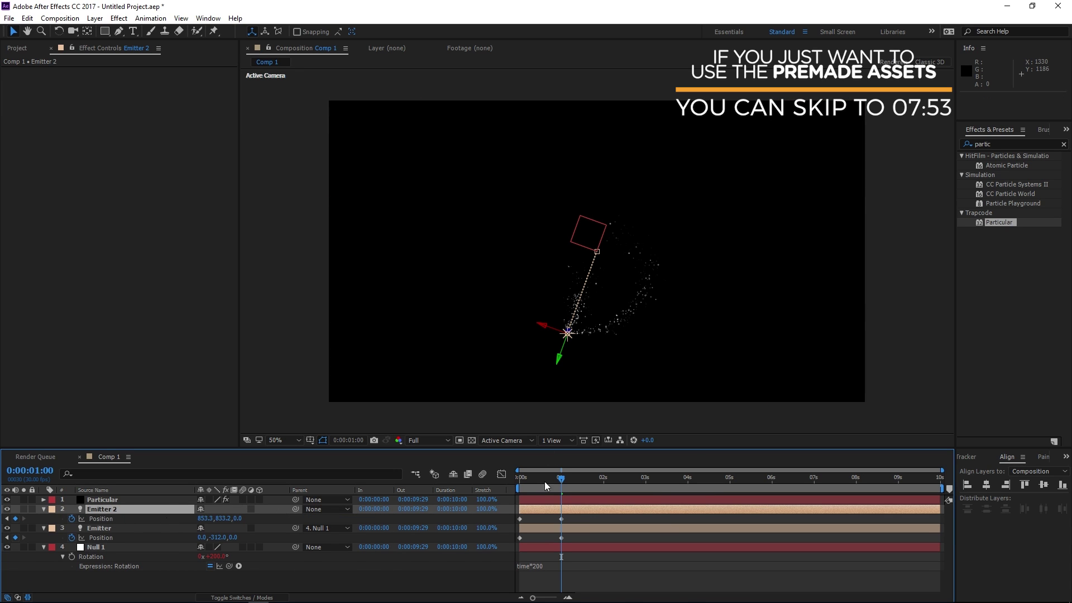
click(71, 519)
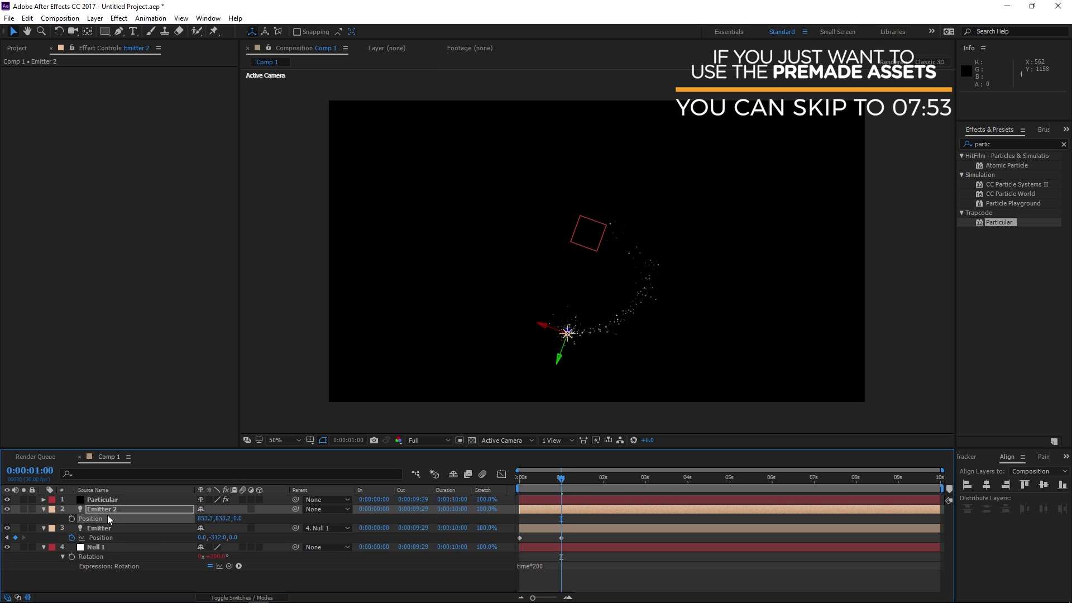
- Keyframe Emitter 2's light Intensity from 0% at 0:00:00:26 to 100% shortly after the one-second mark
key(t)
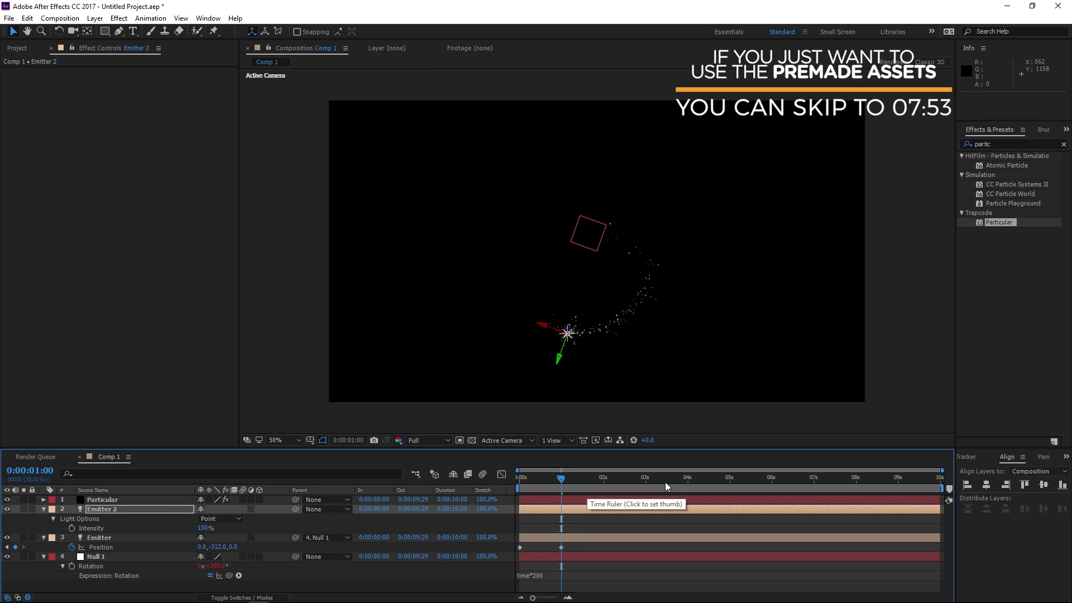
key(Page_Up)
key(Page_Up)
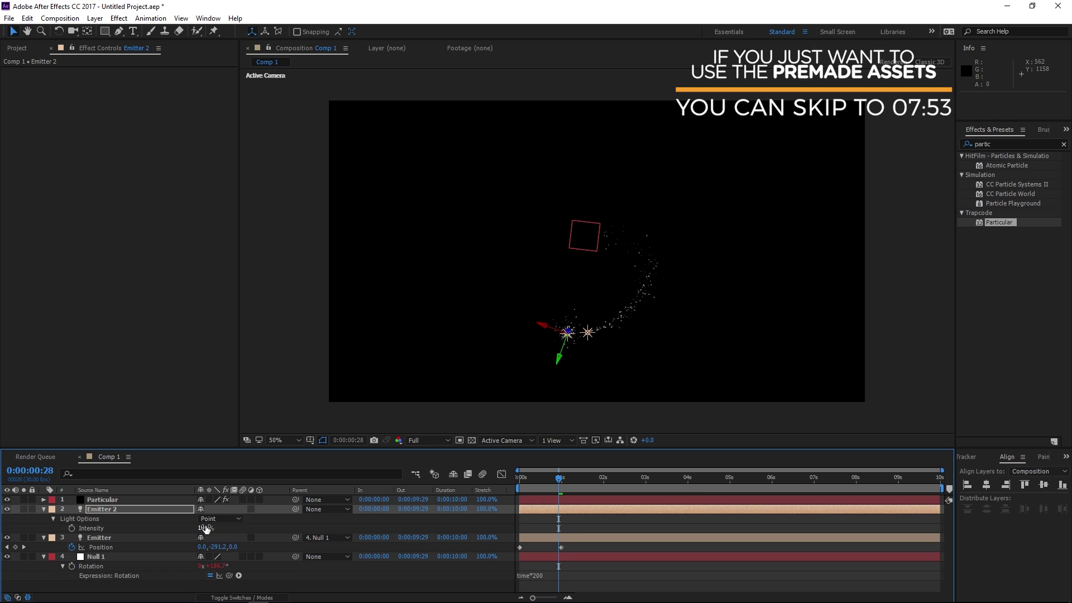
click(183, 522)
key(Page_Down)
key(Page_Down)
key(Page_Down)
key(Page_Down)
key(Page_Down)
key(Page_Down)
key(Page_Down)
key(Page_Down)
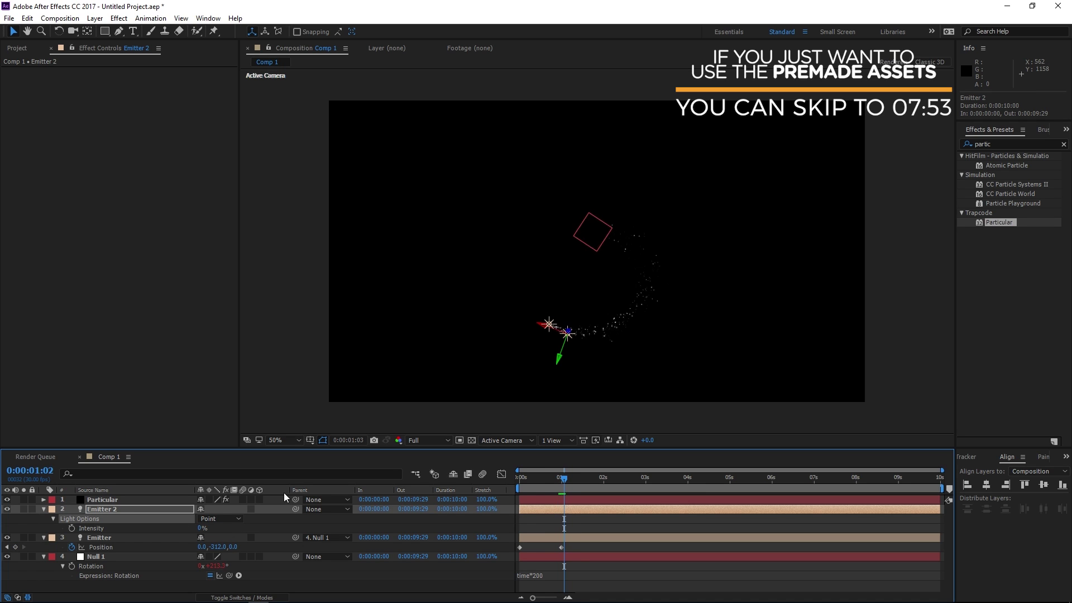
drag(203, 529, 284, 527)
click(203, 528)
text(10)
key(Return)
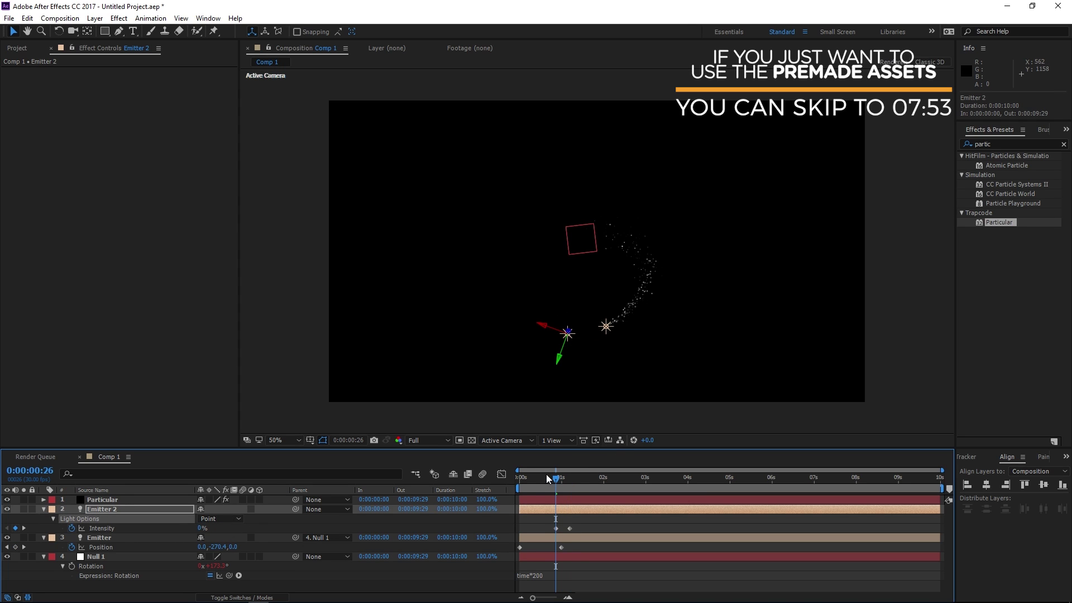
- Parent Emitter 2 to Null 1 at a time when it sits opposite the original emitter, and preview the ring
drag(547, 479, 602, 479)
drag(300, 509, 150, 558)
drag(591, 479, 535, 491)
key(space)
key(space)
key(space)
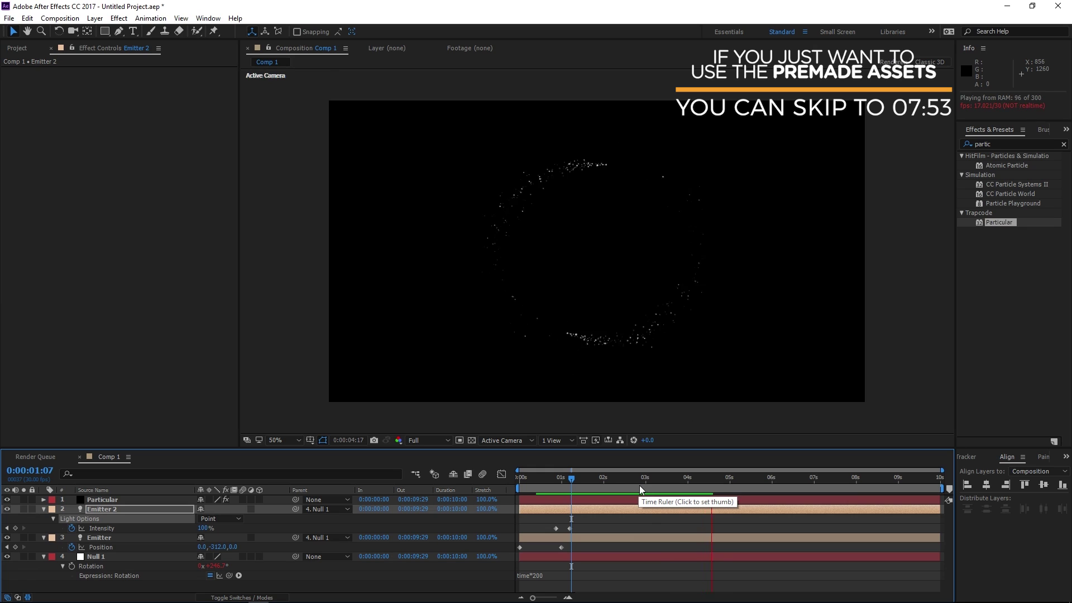
- At 0:00:02:05, duplicate Emitter 2, set the copy's parent to None and duplicate that copy three more times
click(611, 490)
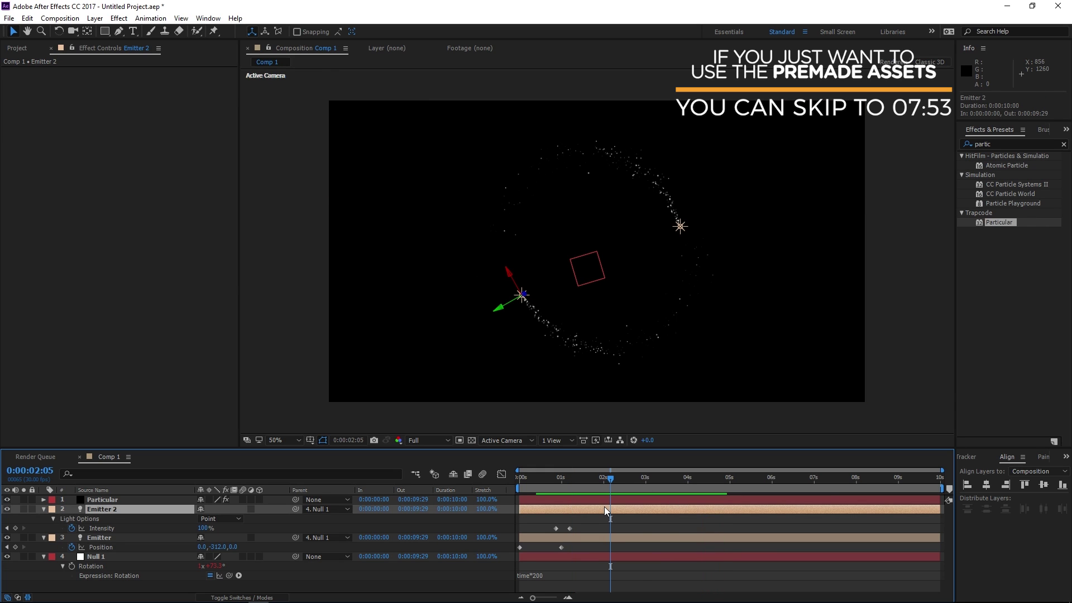
key(ctrl+d)
click(324, 508)
click(350, 527)
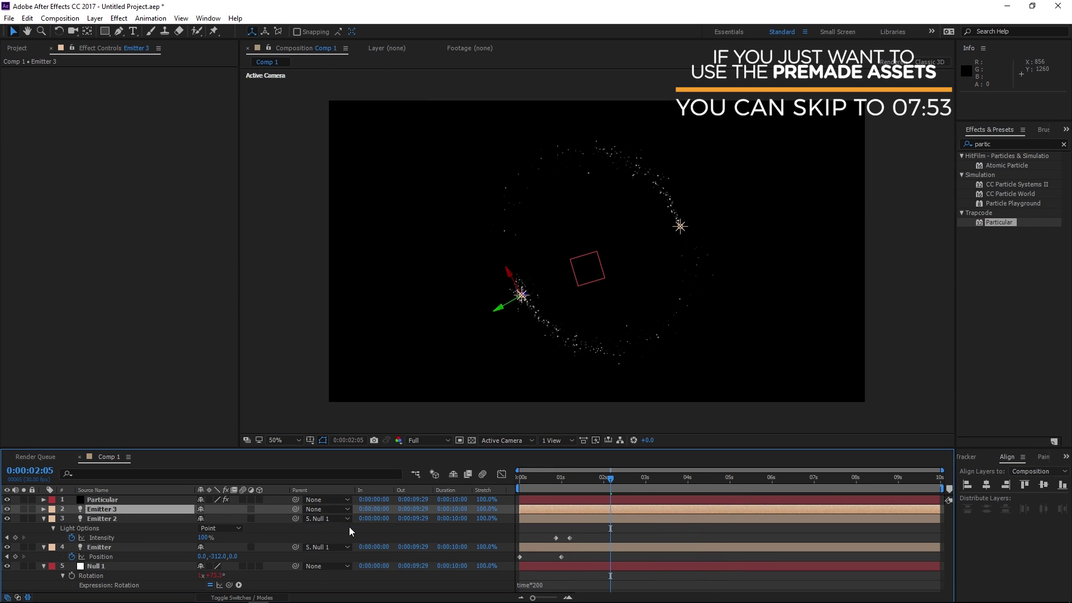
key(ctrl+d)
key(ctrl+d)
key(ctrl+d)
- Parent the copied emitters, Emitter 3 to Emitter 6, to Null 1 at different times so they spread around the ring
click(661, 480)
drag(296, 509, 316, 507)
mouse_move(661, 483)
mouse_down()
mouse_move(679, 487)
mouse_move(631, 483)
mouse_move(658, 482)
mouse_up()
drag(296, 509, 154, 564)
click(615, 477)
mouse_move(293, 508)
mouse_down()
mouse_move(124, 592)
mouse_move(120, 572)
mouse_up()
drag(676, 477, 700, 479)
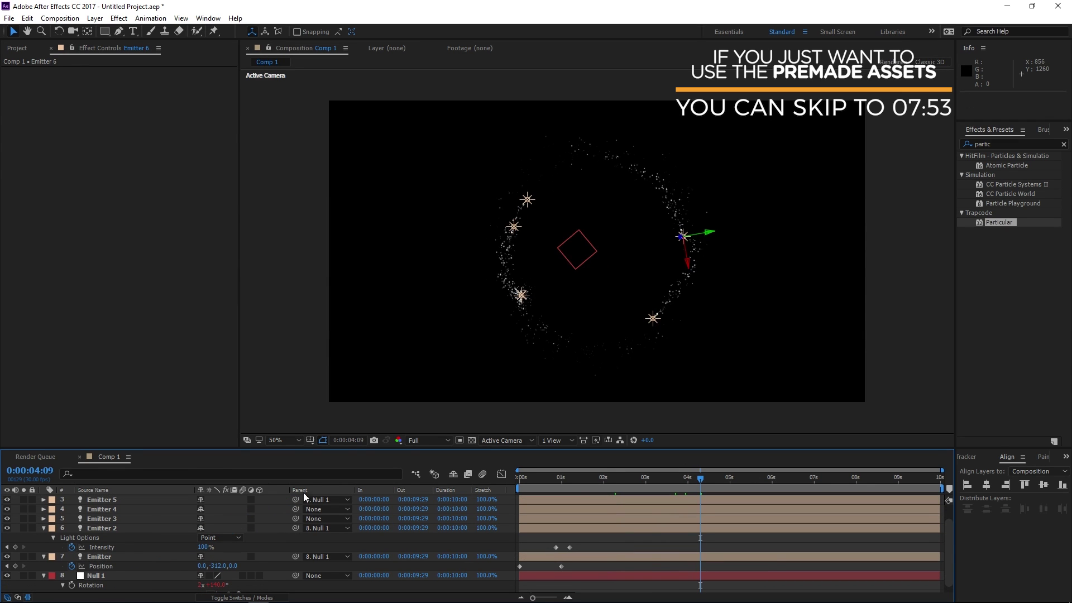
drag(297, 510, 98, 569)
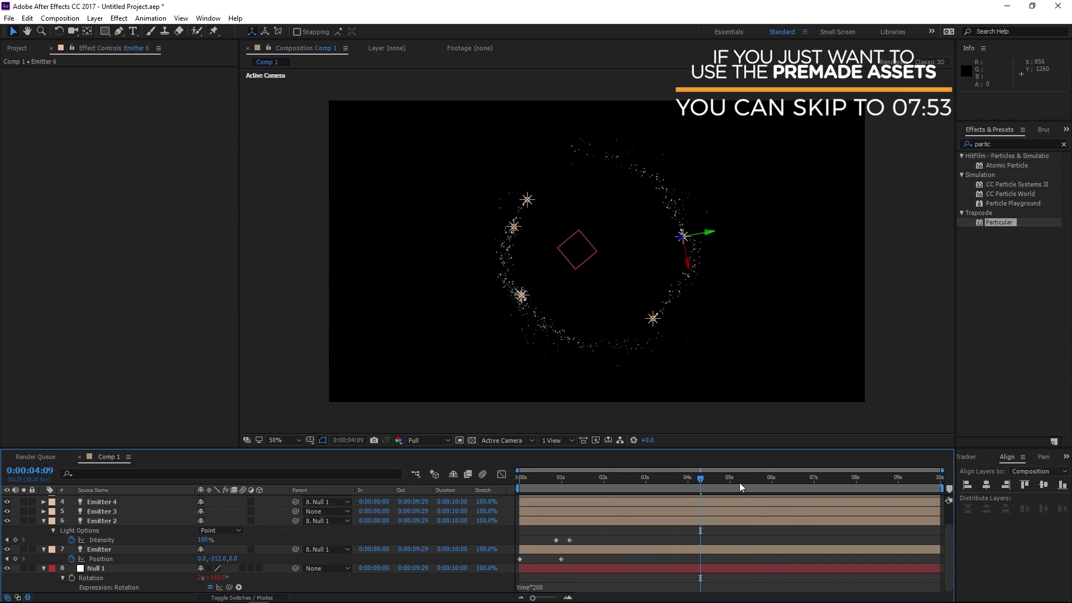
key(space)
drag(296, 511, 159, 568)
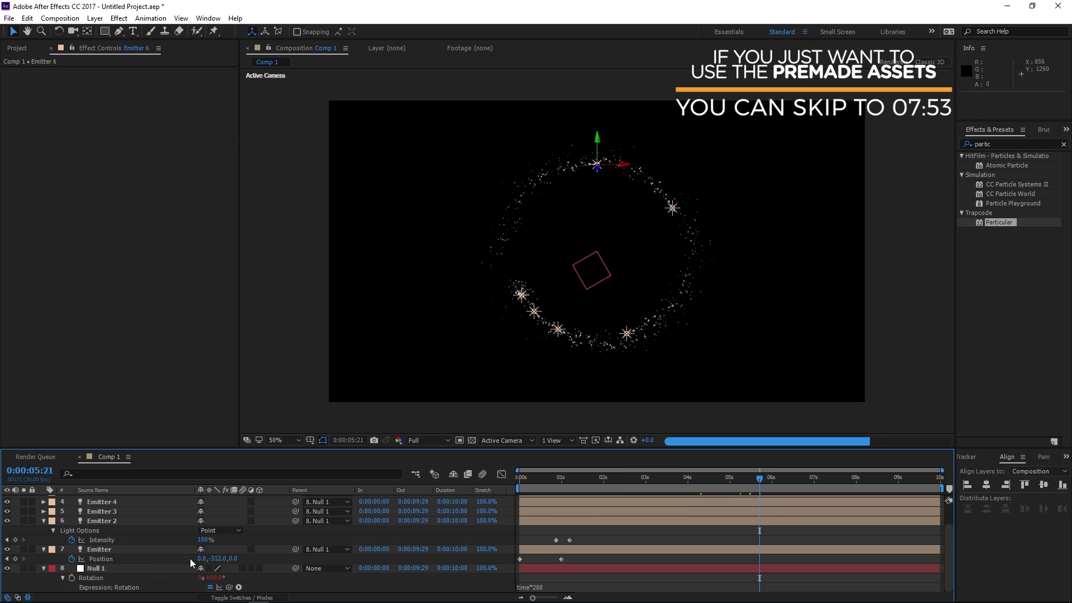
- Stagger the copied emitter layers by a few frames, set Null 1's rotation expression to time*300 and preview the ring
scroll(159, 567, up, 1)
drag(569, 548, 579, 496)
key(Home)
key(space)
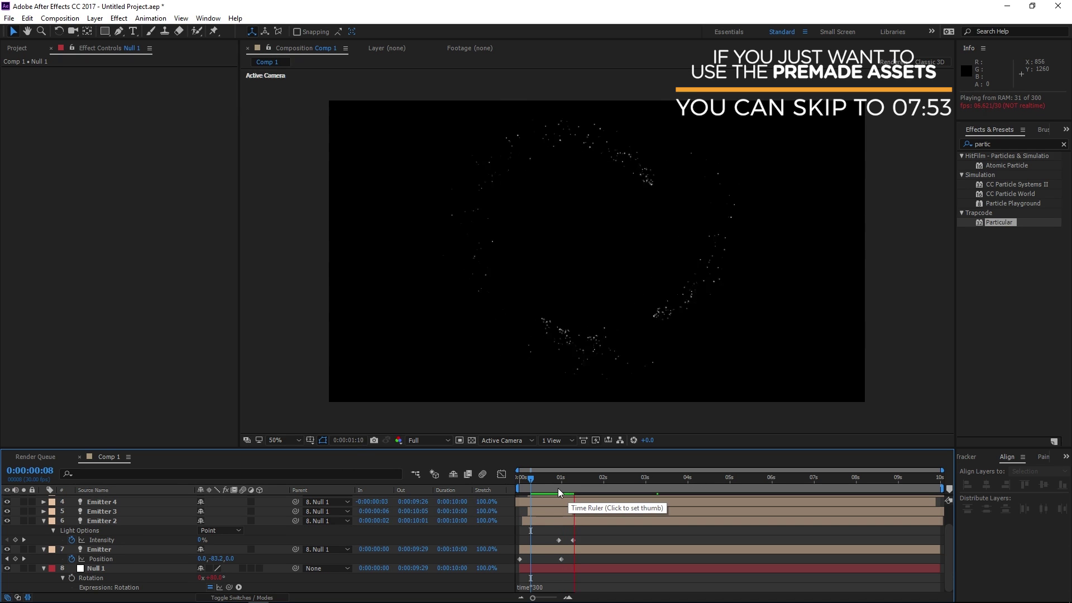
- Create a new comp-sized black solid named Floor and turn it into a 3D layer
key(space)
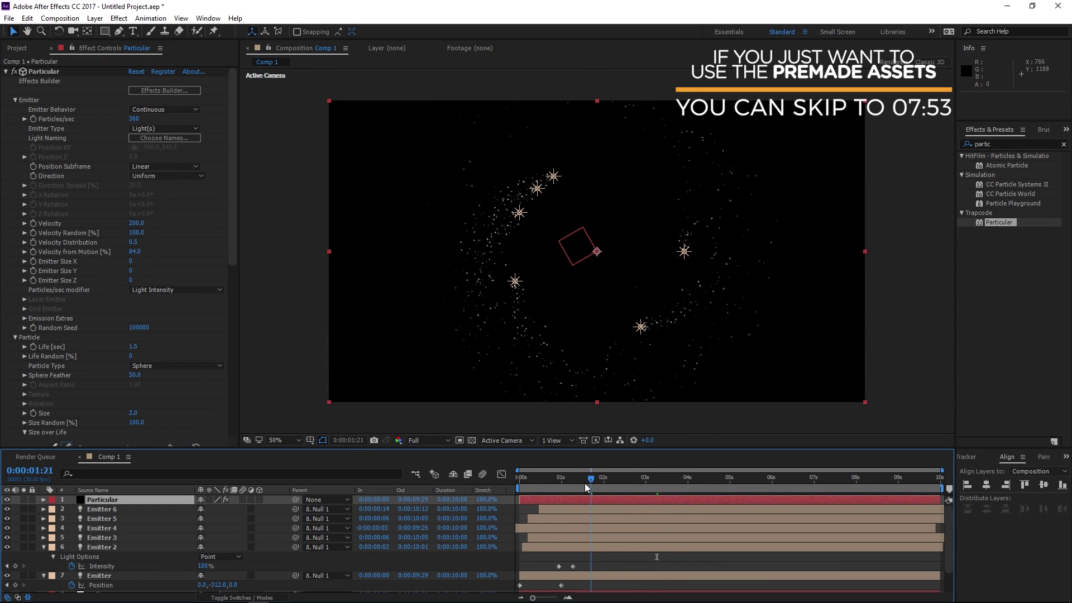
drag(585, 484, 622, 486)
click(95, 18)
mouse_move(140, 26)
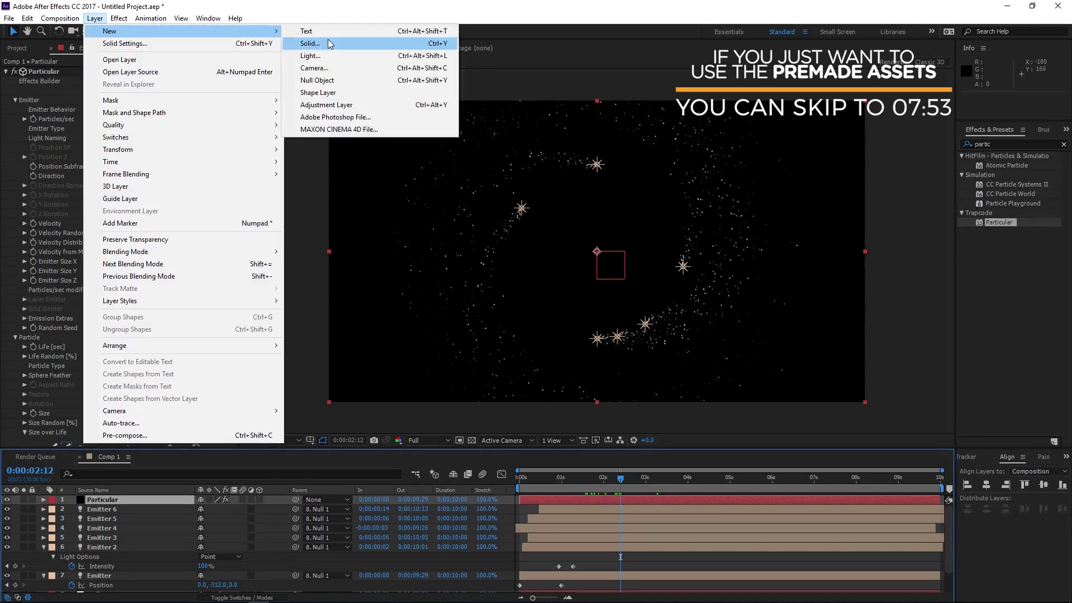
click(327, 39)
text(Floor)
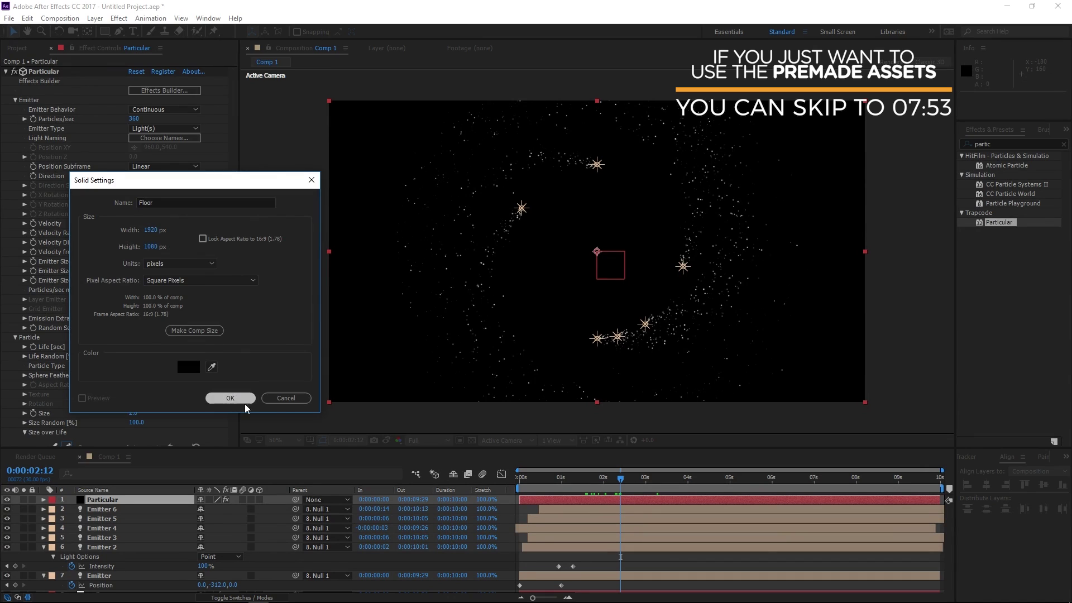
click(230, 398)
click(259, 499)
- Rotate the Floor layer to lie flat below the ring, scale it up to about 342%, and hide it
key(w)
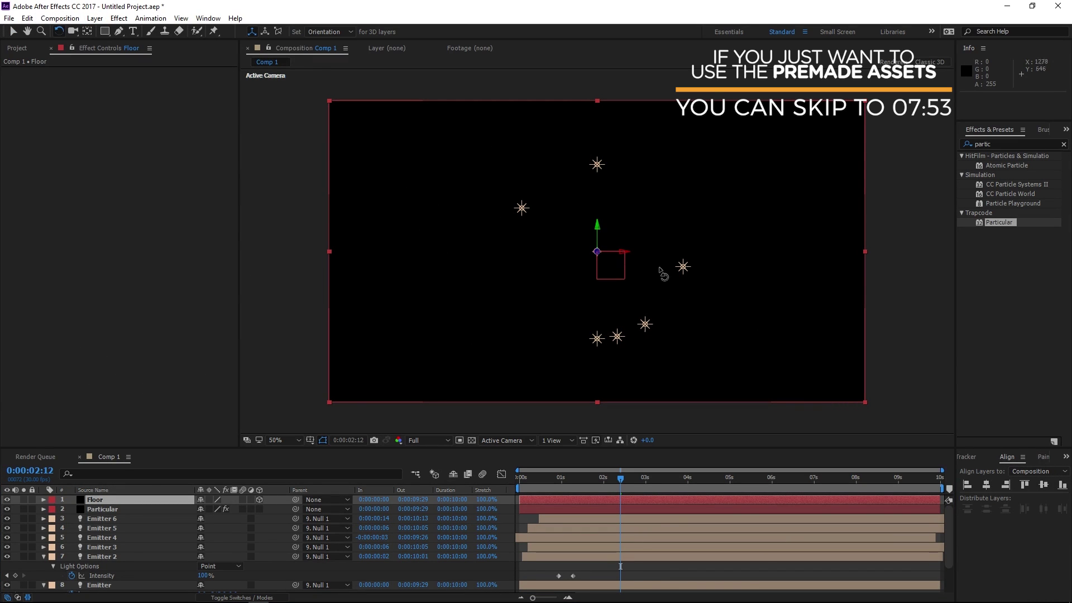
drag(625, 250, 599, 355)
click(12, 31)
drag(263, 337, 97, 320)
click(7, 500)
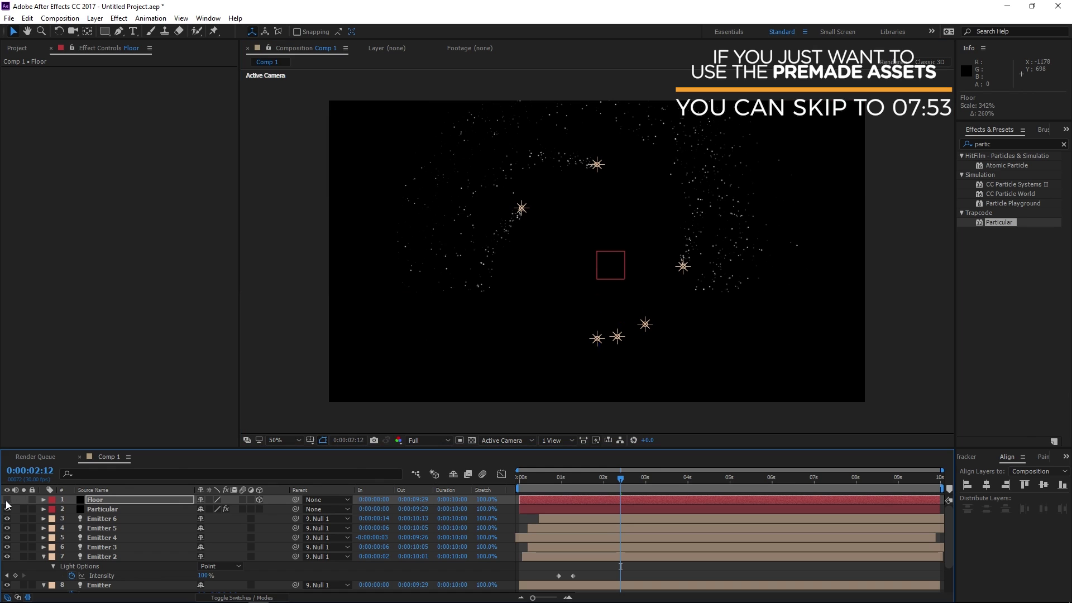
- Set the Obscuration Layer in Particular's Visibility settings to Floor and preview the ring
click(94, 509)
scroll(140, 361, down, 10)
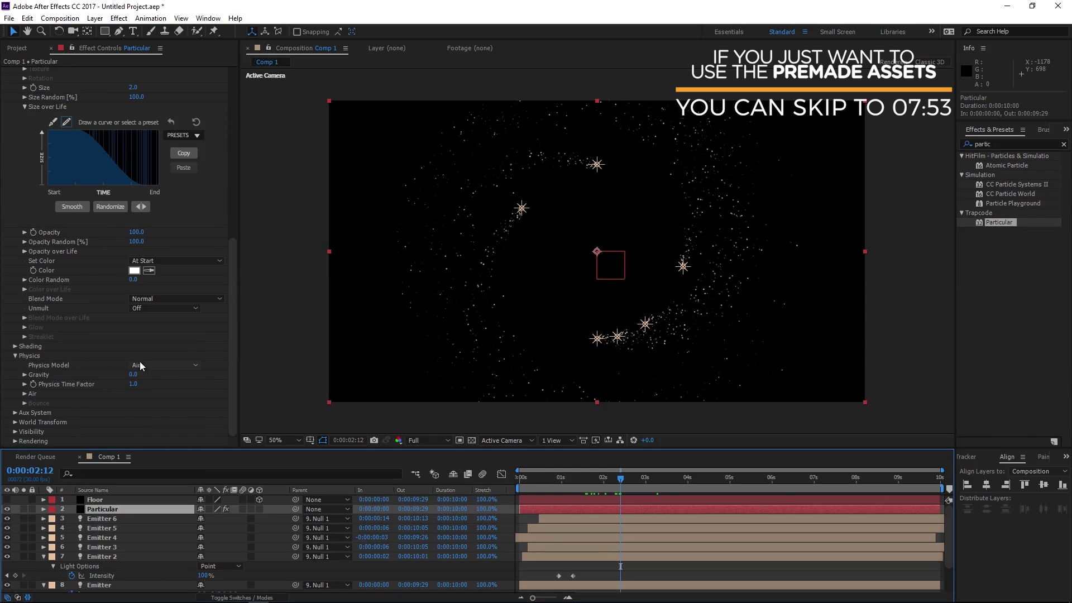
click(16, 431)
scroll(68, 416, down, 5)
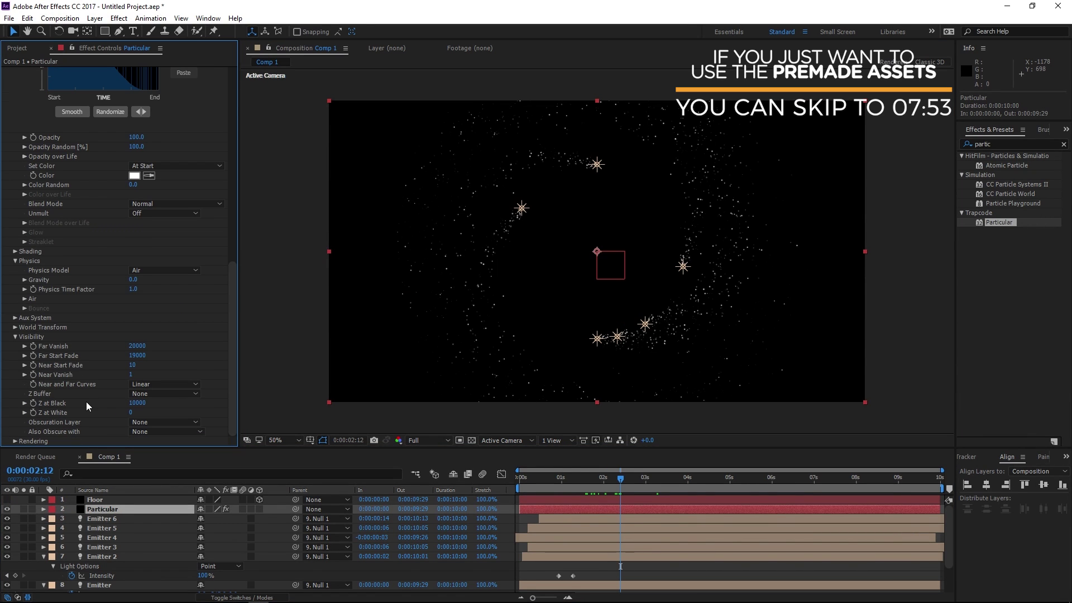
click(156, 422)
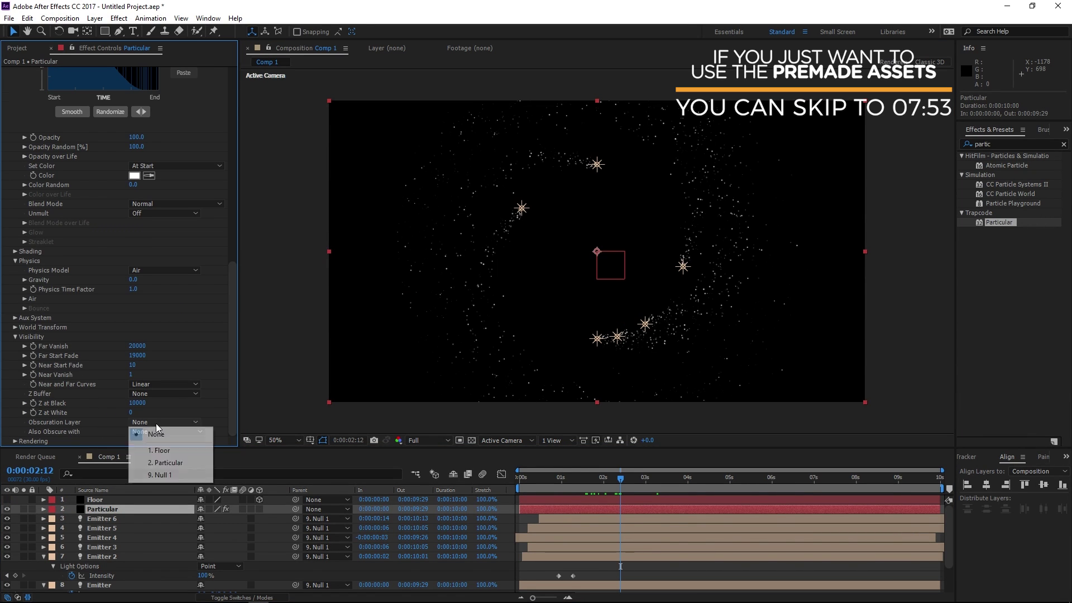
click(179, 450)
key(space)
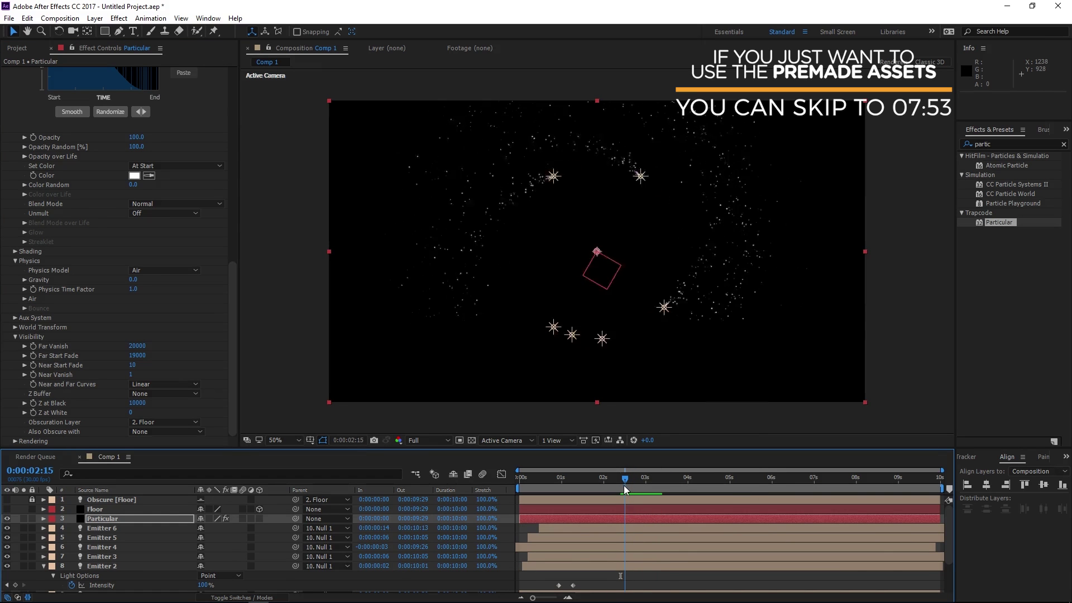
- Set Particular's Velocity from Motion to 20% and preview the ring around 0:00:03:20
click(641, 484)
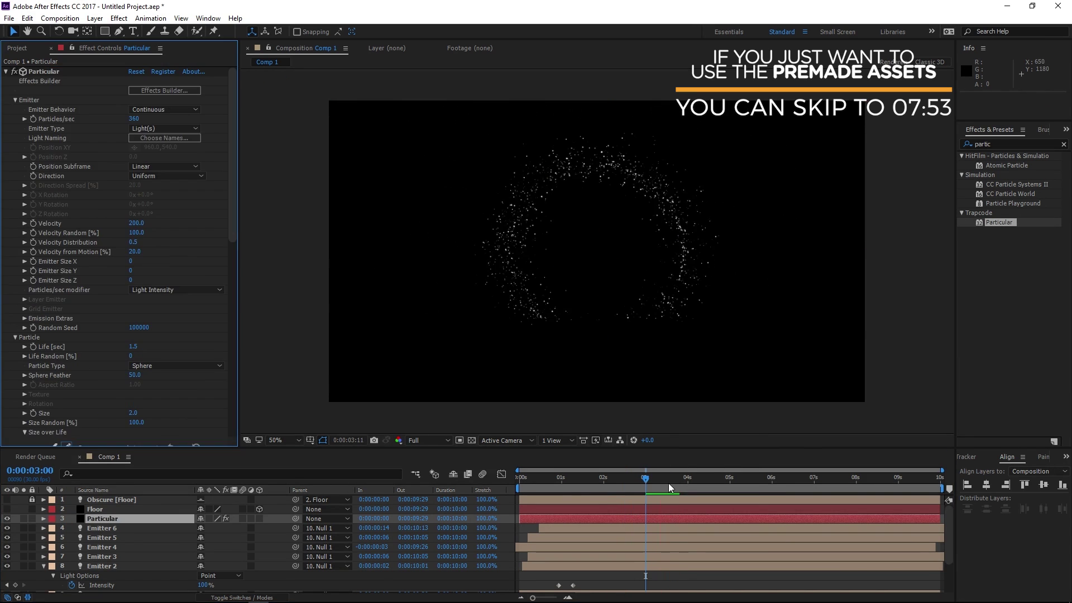
click(679, 485)
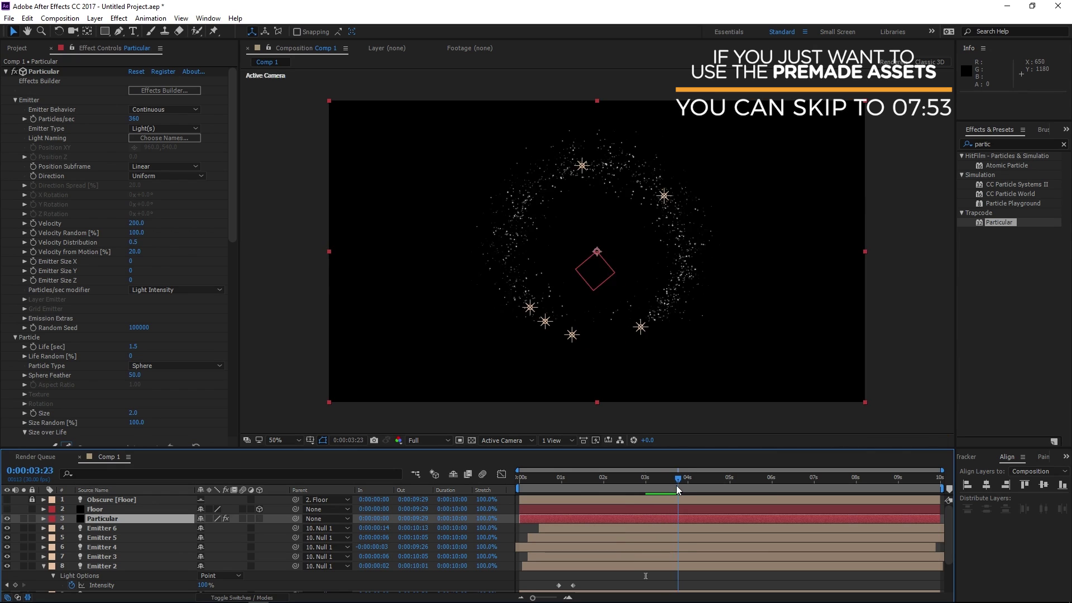
key(space)
mouse_move(669, 488)
mouse_down()
mouse_move(650, 488)
mouse_move(668, 489)
mouse_up()
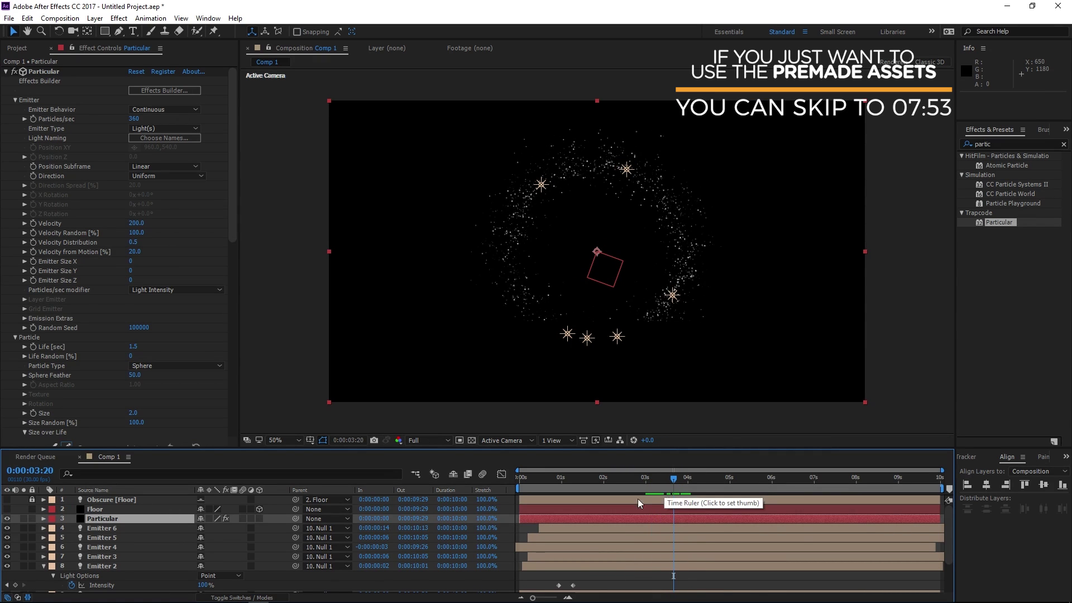
- Duplicate the Particular layer and set the copy's Physics Model to Bounce
click(93, 521)
key(ctrl+d)
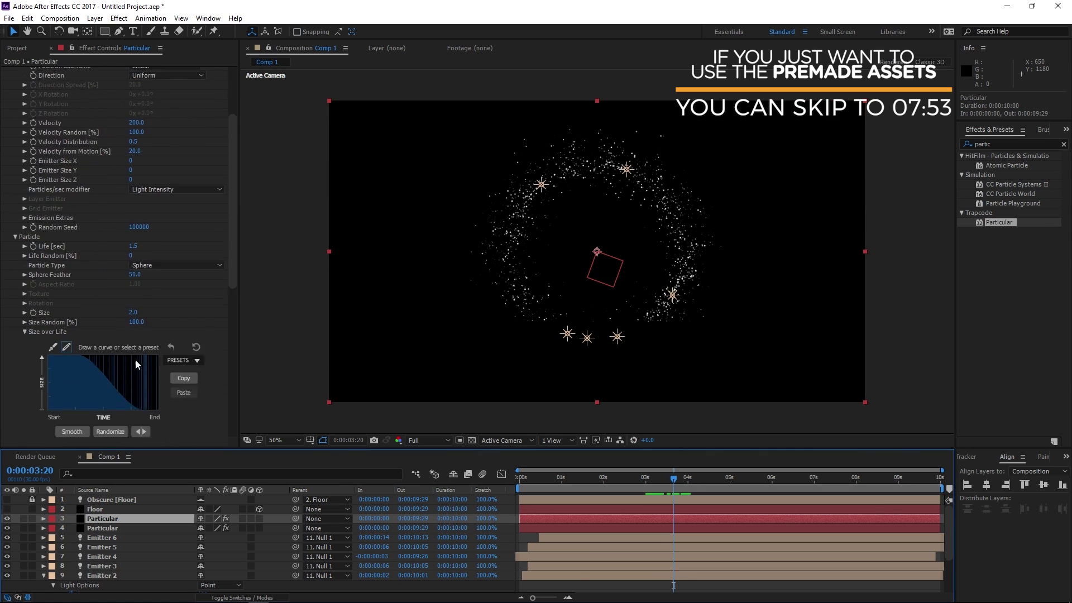
scroll(136, 384, down, 6)
scroll(136, 384, down, 3)
click(139, 339)
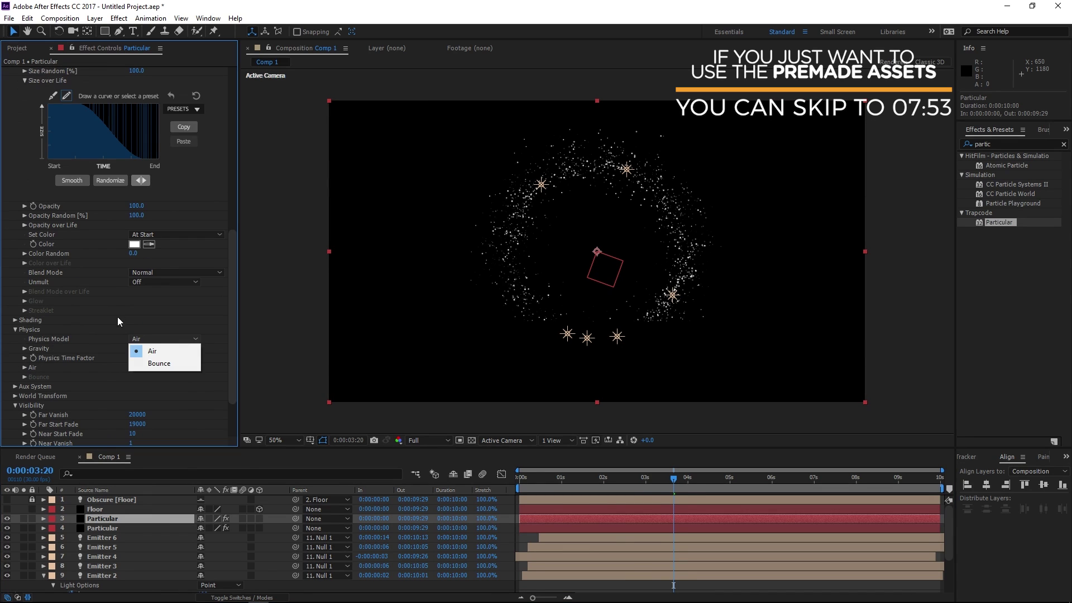
click(167, 363)
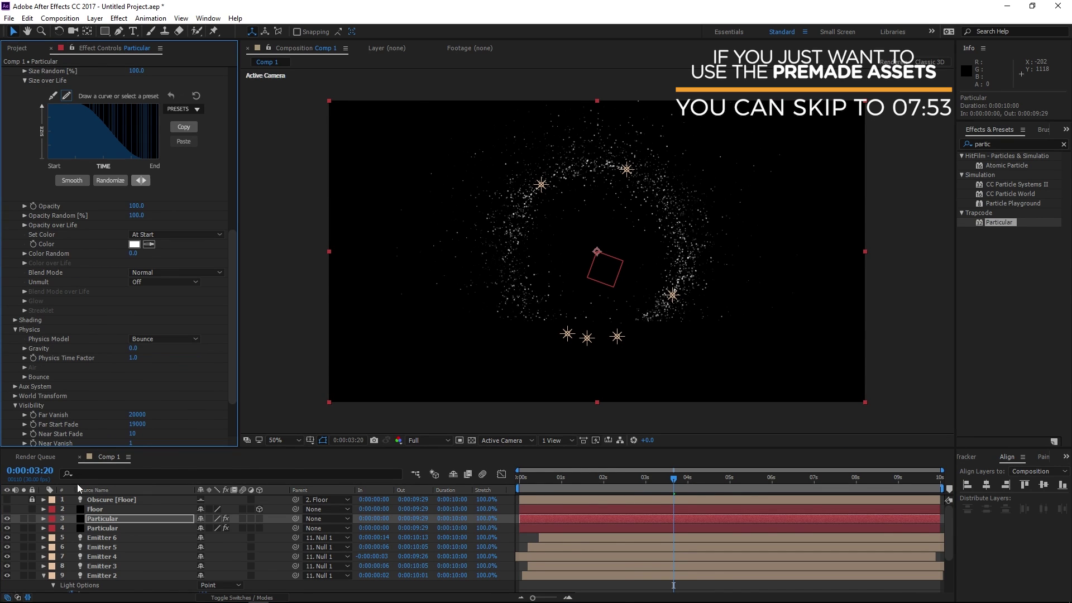
- Solo the duplicated Particular layer and set its physics Gravity to about 533.3
click(23, 519)
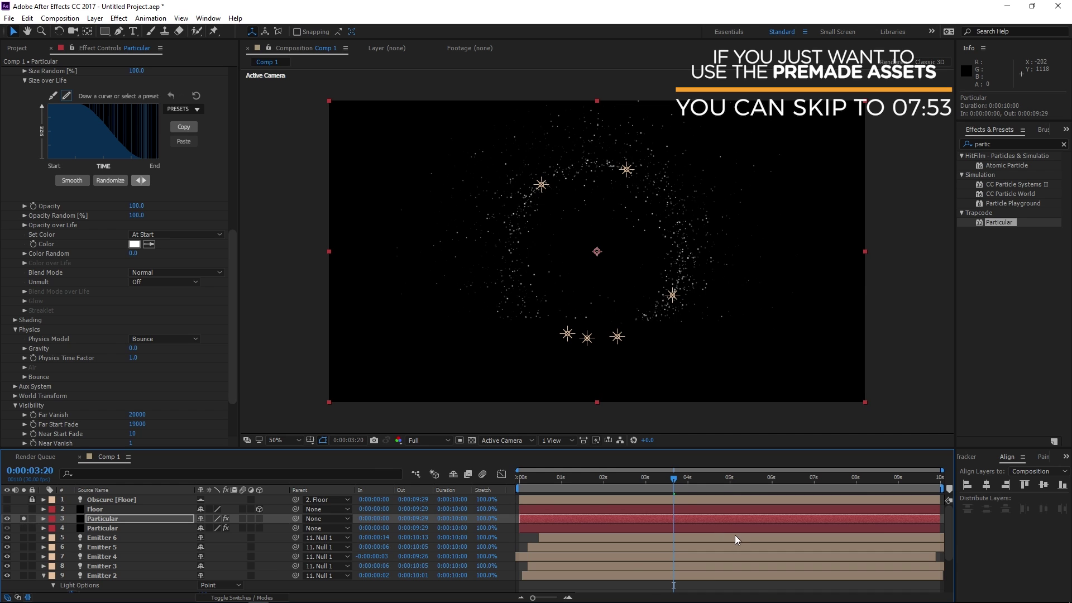
drag(646, 490, 640, 489)
click(25, 349)
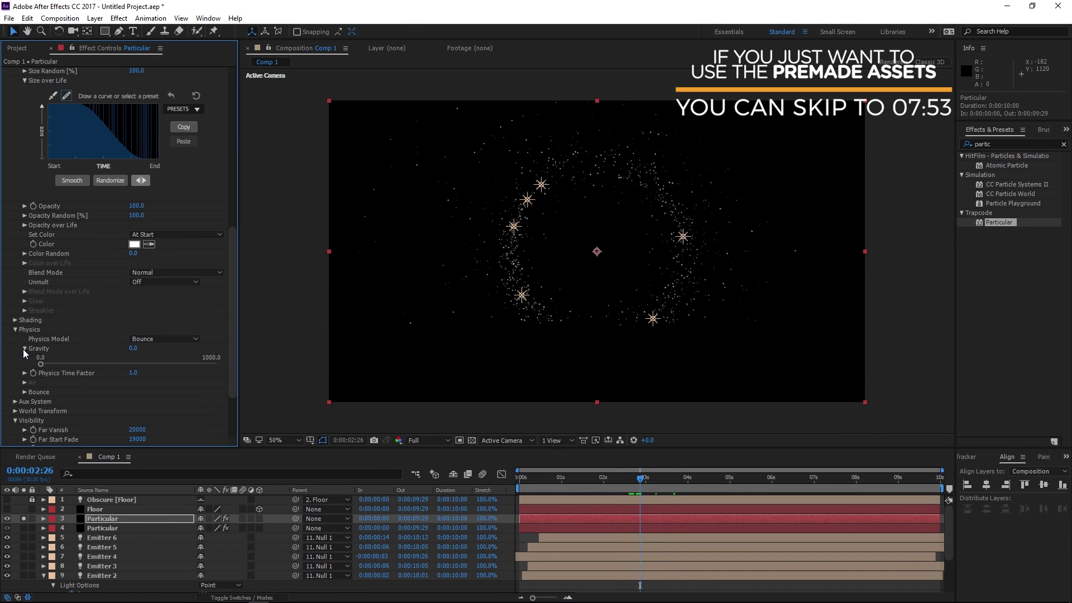
drag(71, 365, 135, 368)
- In the Bounce settings, set Floor Layer to Floor, Bounce to 65, Bounce Random to 48% and Slide to 96
scroll(116, 407, down, 2)
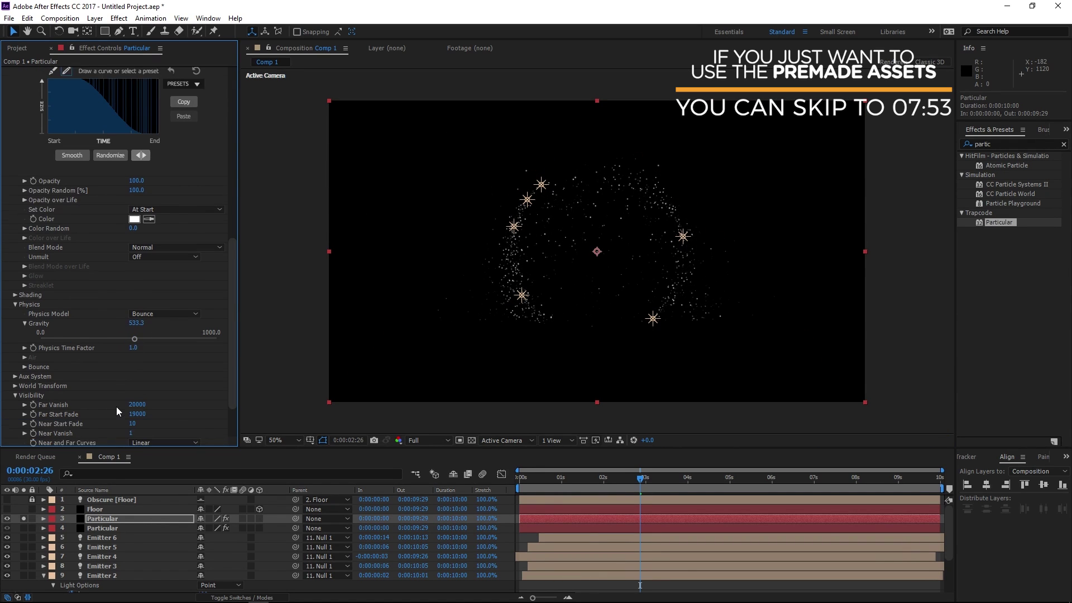
click(25, 342)
click(156, 352)
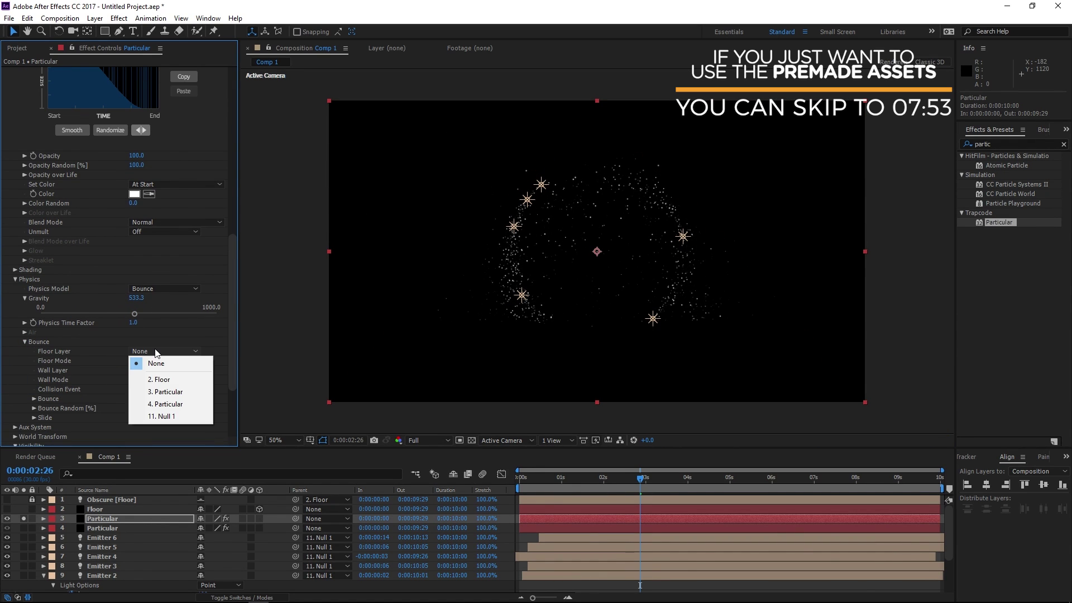
click(199, 381)
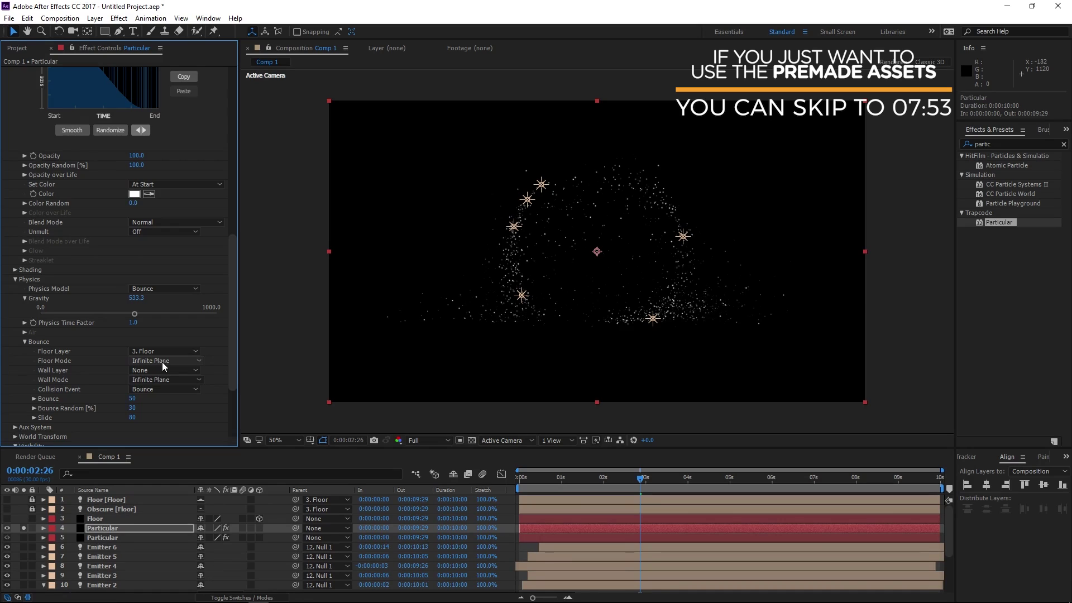
drag(144, 399, 142, 419)
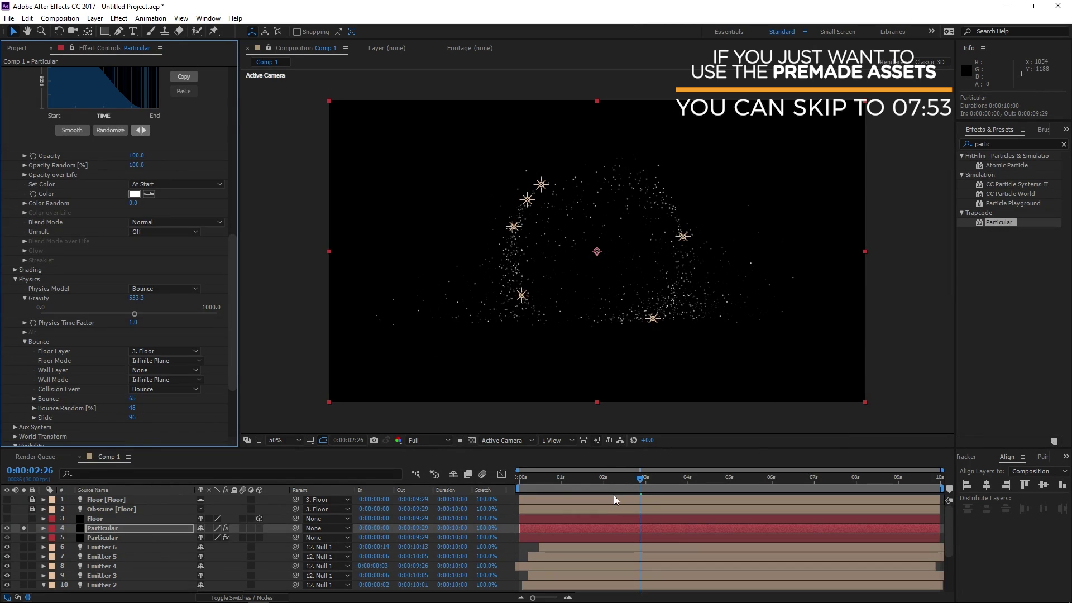
- Enable motion blur for both Particular layers and the composition, and preview the bouncing particles
key(space)
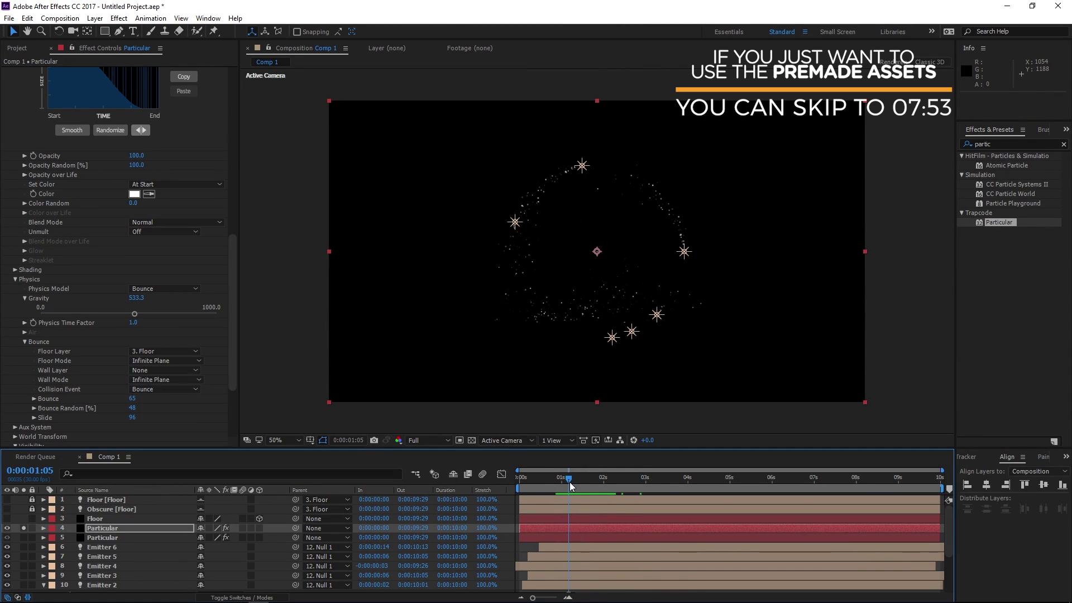
key(space)
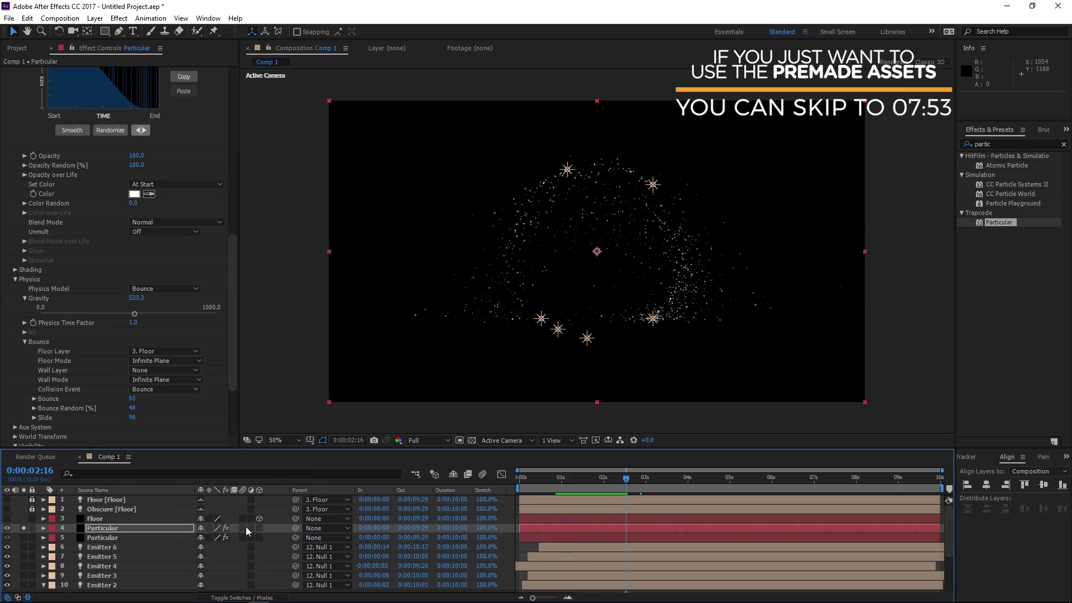
click(483, 474)
key(space)
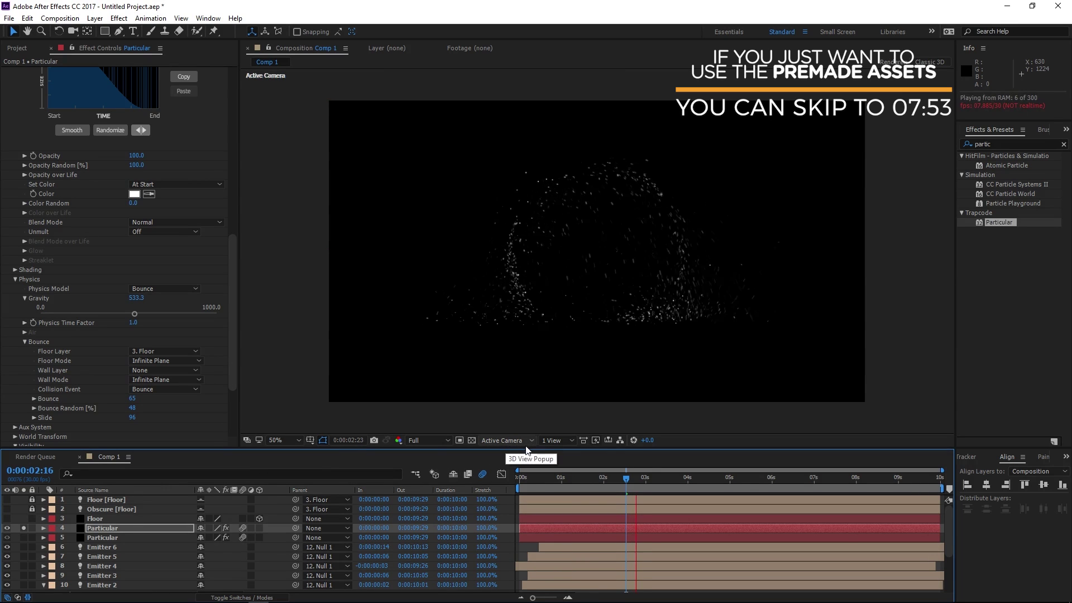
- Create an adjustment layer and move it to the top of the layer stack
click(95, 19)
mouse_move(110, 31)
click(324, 105)
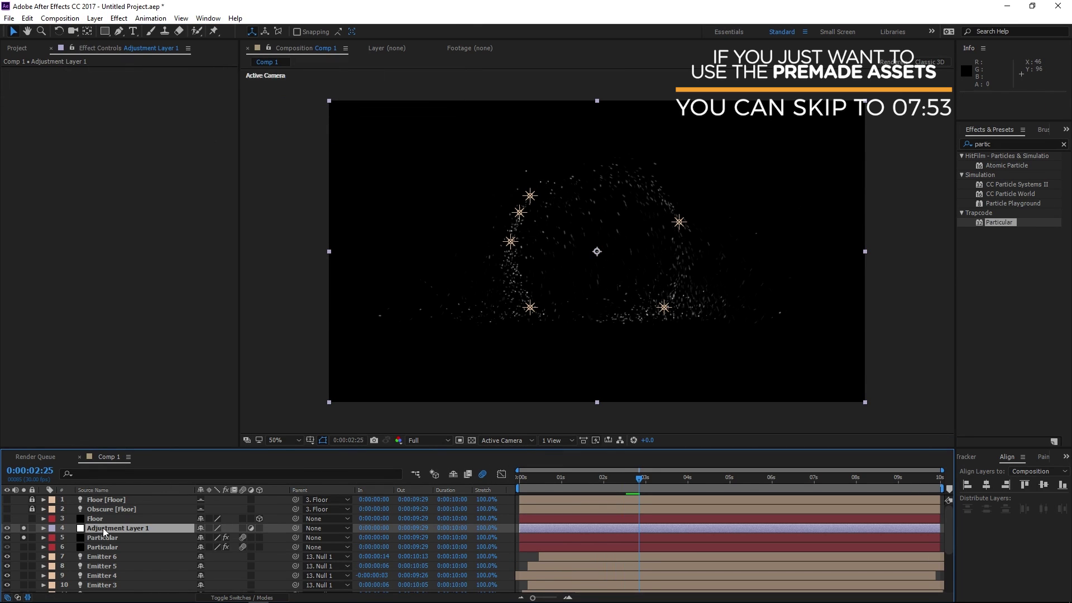
drag(104, 532, 112, 497)
- Apply Glow and VC Color Vibrance with an orange colour to the adjustment layer and inspect the sparks up close
click(1024, 143)
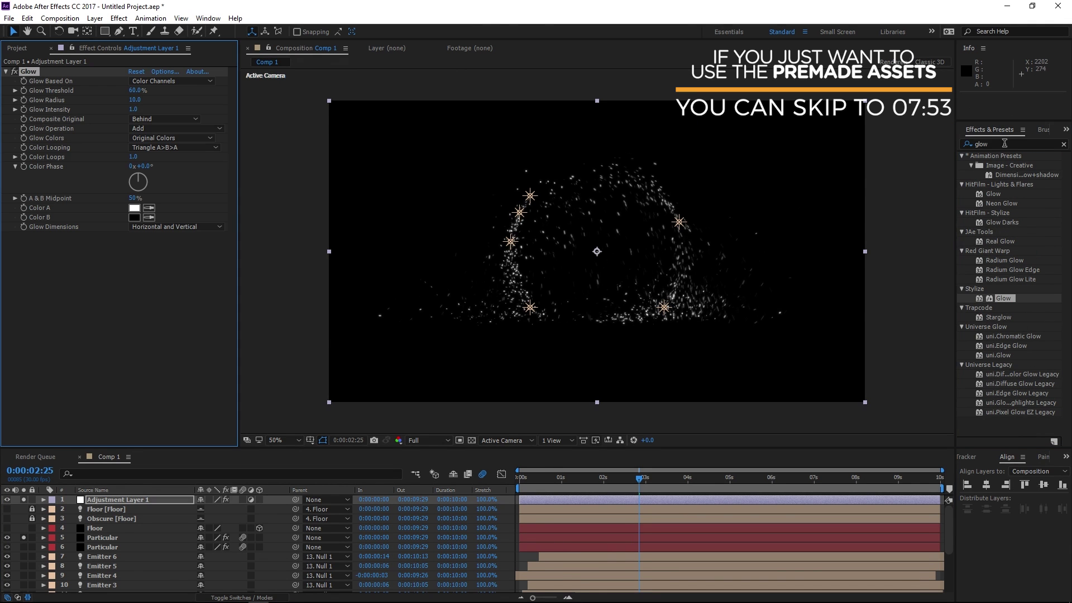
click(1007, 144)
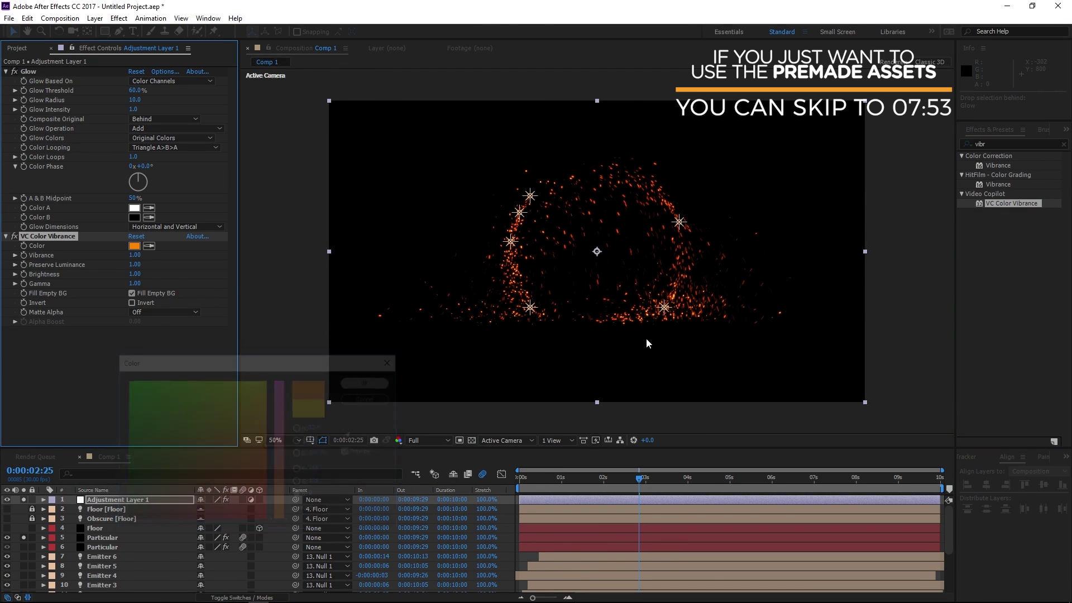
key(period)
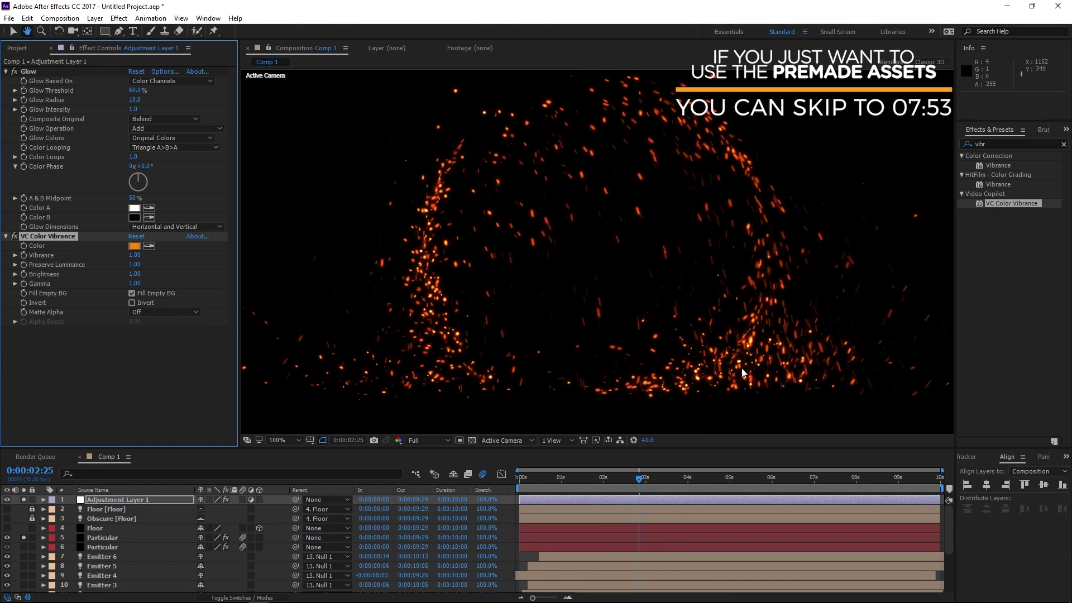
key(comma)
- Preview the orange spark ring repeatedly from about 0:00:02:02
key(space)
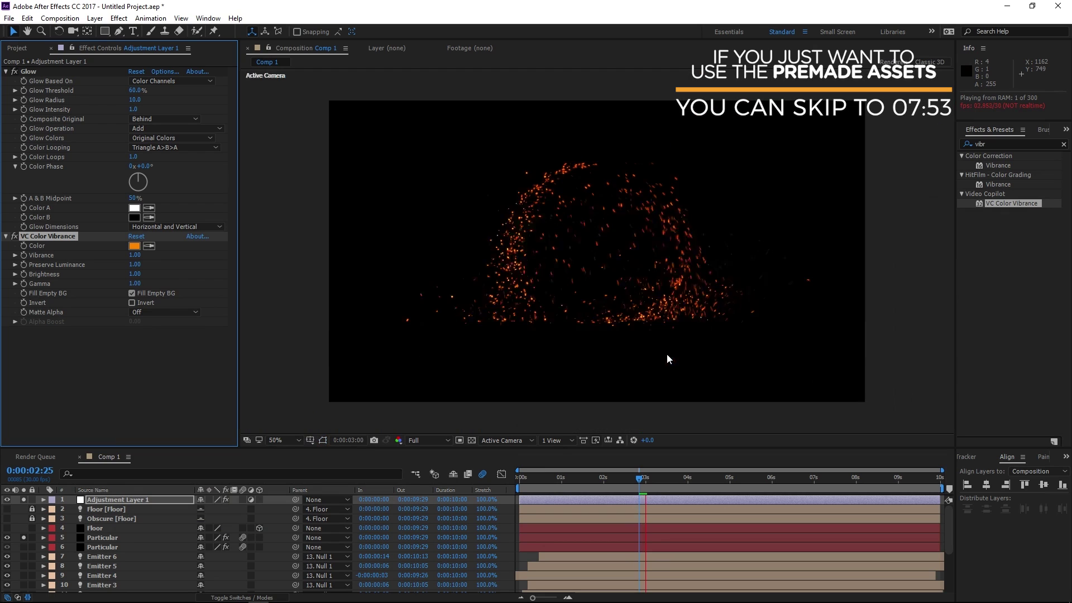
click(606, 494)
key(space)
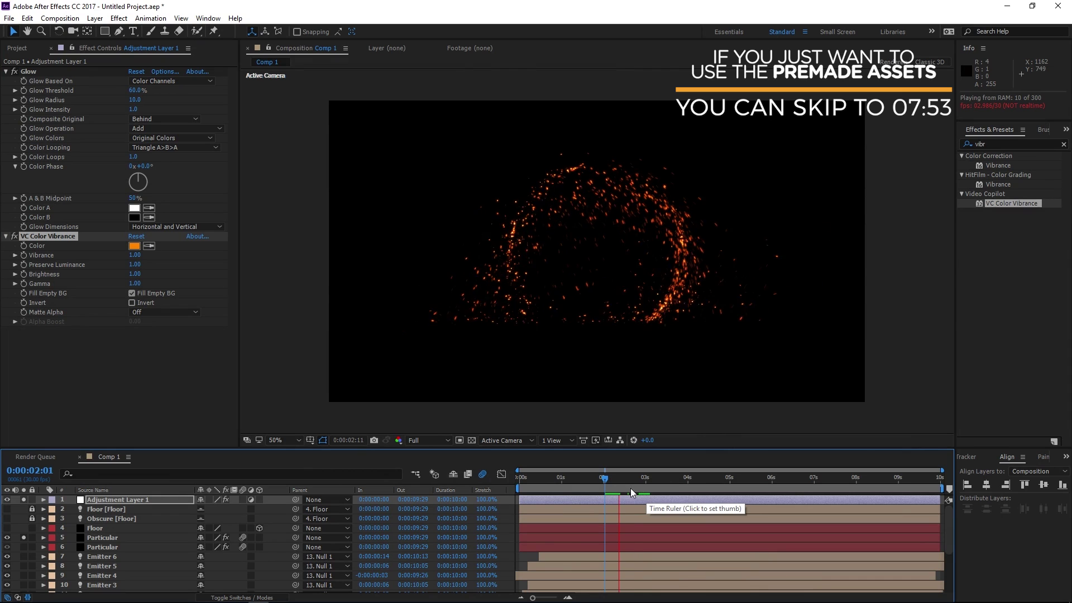
click(607, 489)
key(space)
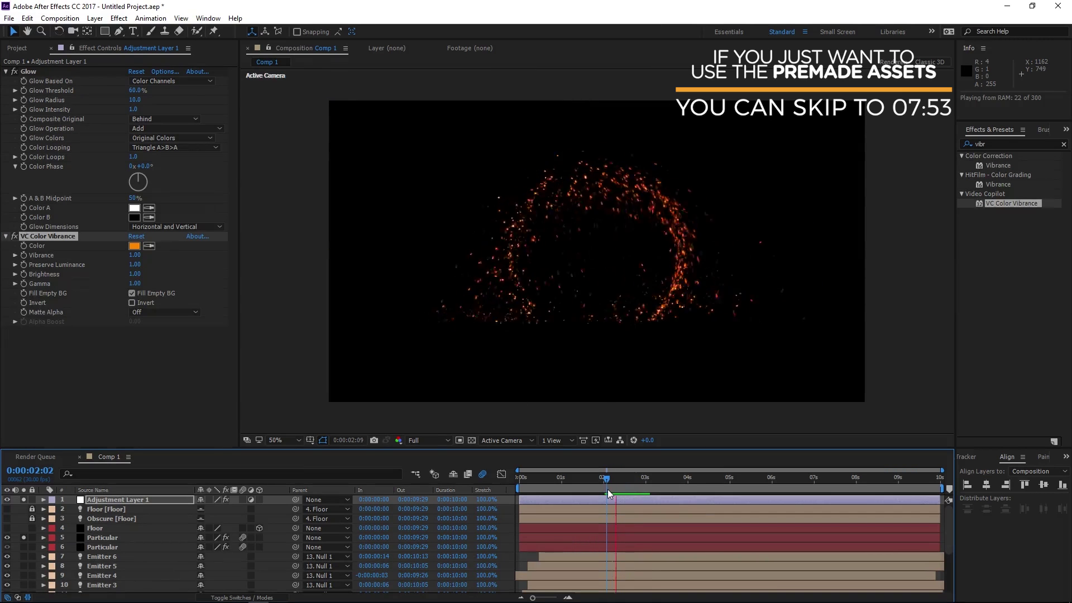
click(618, 490)
click(608, 490)
key(space)
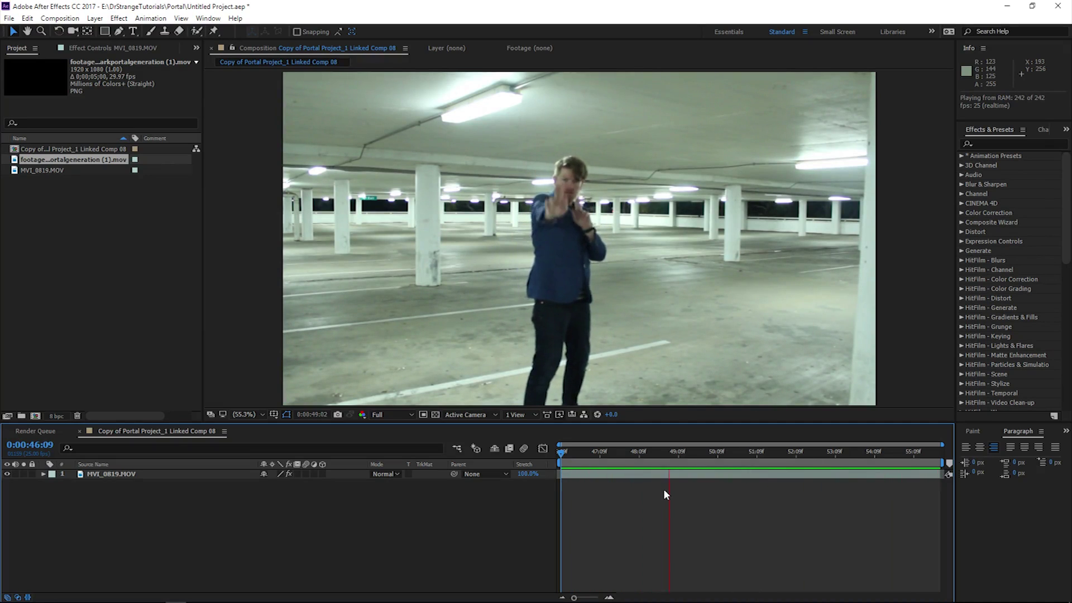
- Add footagecrate-sparkportalgeneration (1).mov above MVI_0819.MOV and shift it in time to finish at the end of the composition
drag(65, 160, 313, 479)
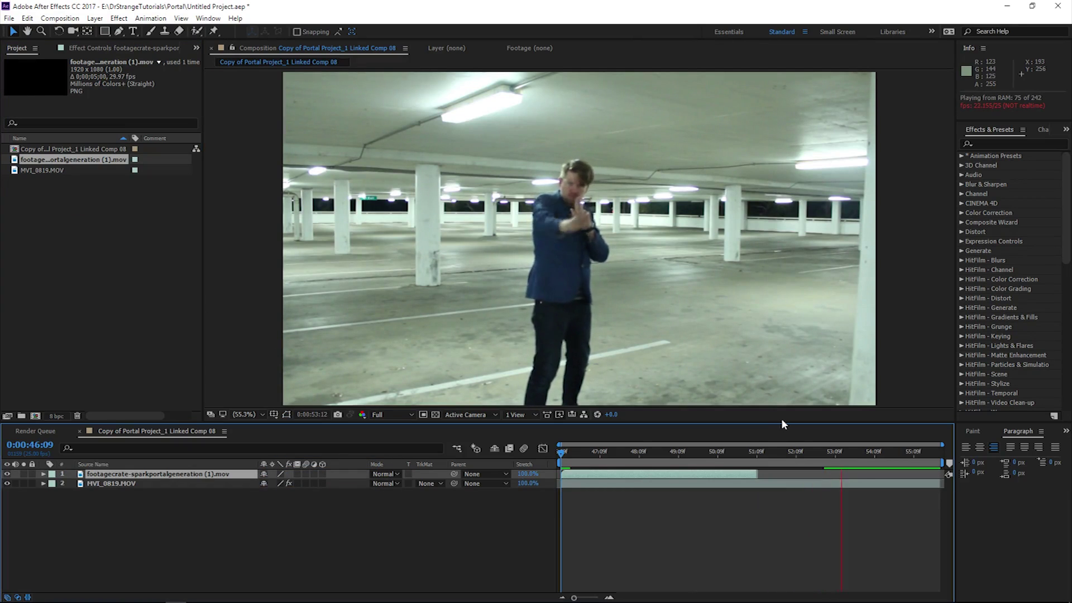
drag(916, 454, 806, 468)
key(])
drag(785, 476, 851, 475)
scroll(441, 258, down, 1)
key(space)
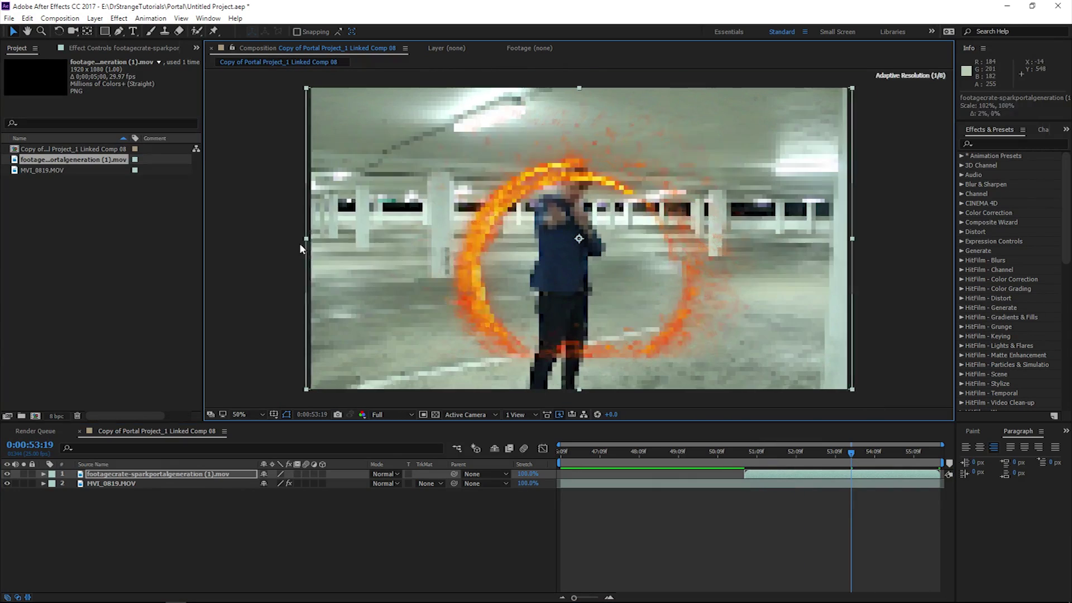
- Set the spark portal layer's blending mode to Add, enlarge and reposition it around the man, and check the frame at 0:00:53:02
click(386, 474)
click(488, 239)
drag(800, 455, 824, 465)
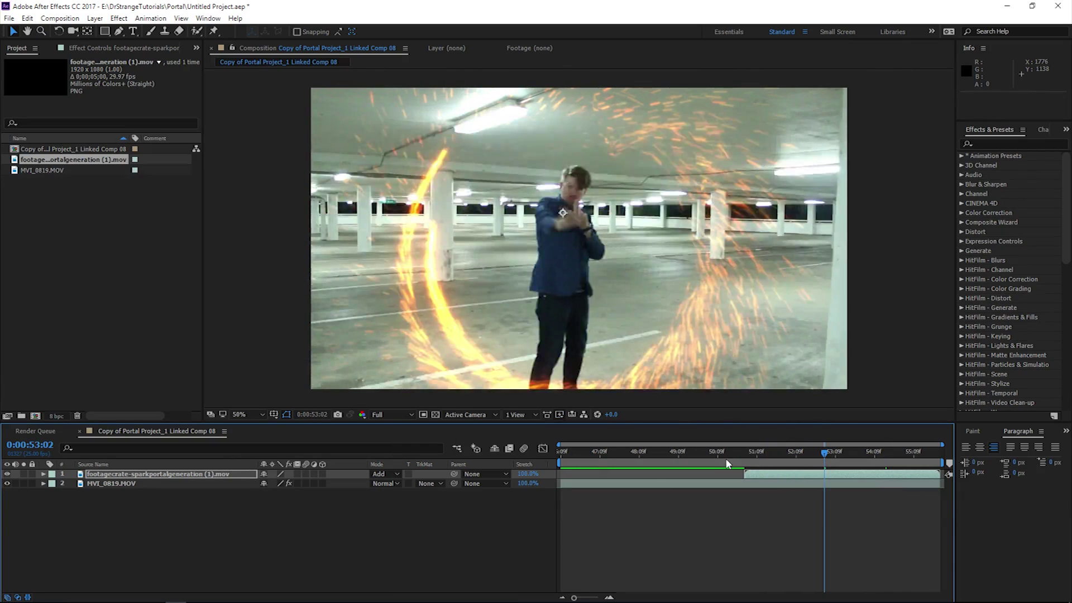
- Preview the enlarged spark portal opening around the man from 0:00:51:00
click(742, 465)
key(space)
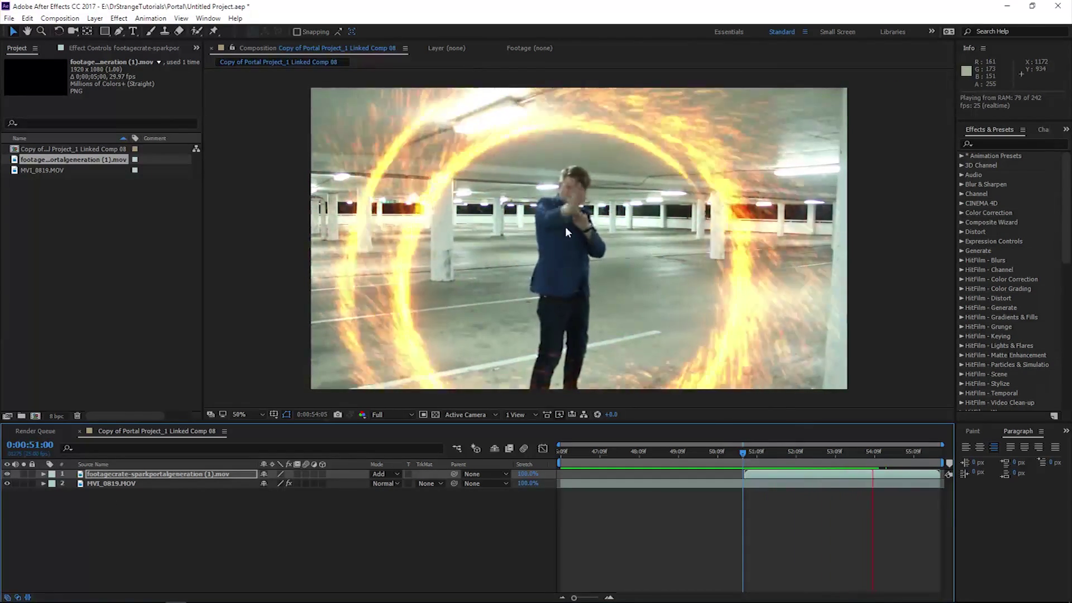
key(space)
- Flip the spark portal layer horizontally and preview it from 0:00:51:02 and from 0:00:51:08
drag(741, 451, 811, 457)
right_click(785, 479)
mouse_move(821, 75)
click(636, 172)
key(space)
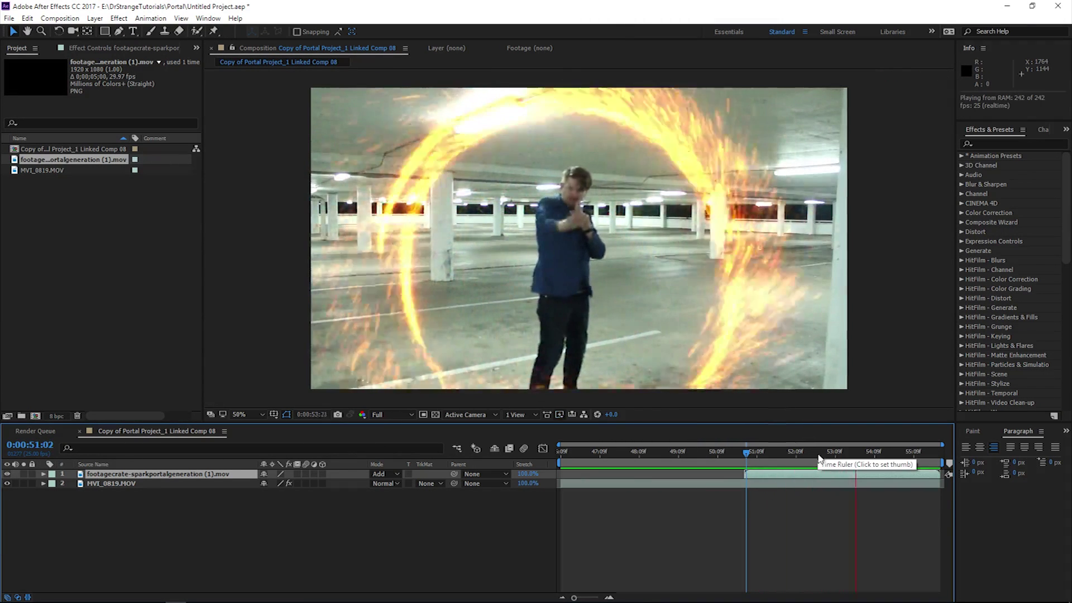
key(space)
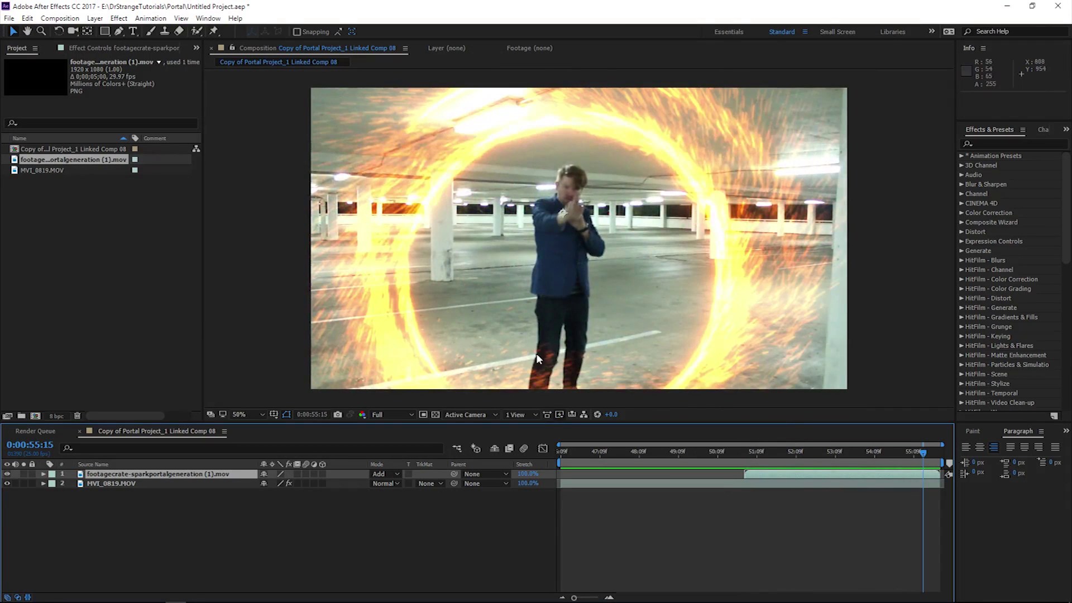
click(753, 445)
key(space)
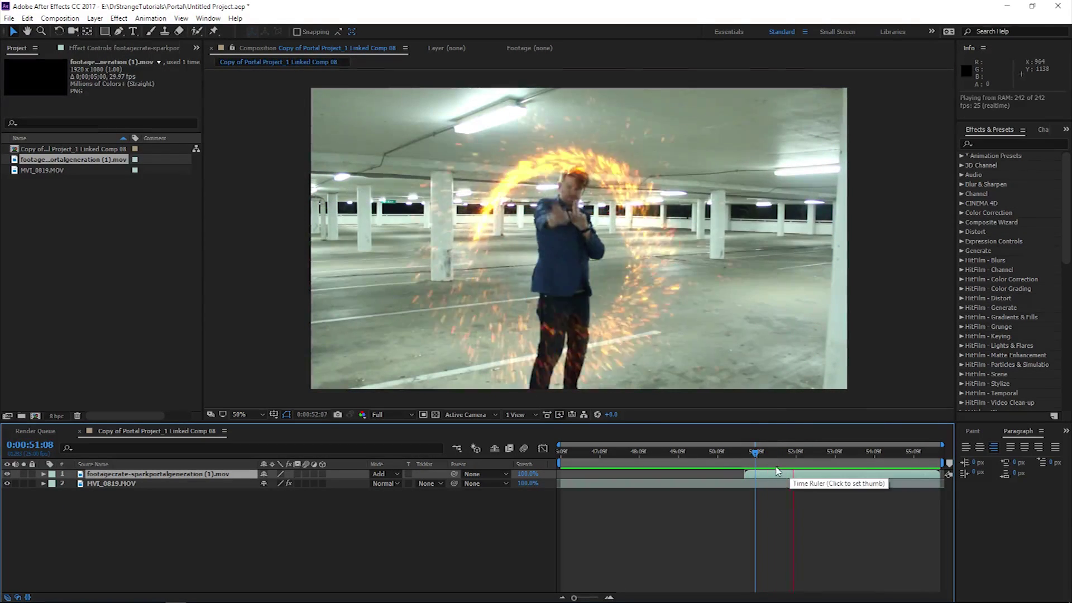
- At 0:00:53:20, enlarge the spark portal layer proportionally by setting its Scale to -184.5, 184.5%
drag(753, 454, 853, 461)
scroll(724, 289, down, 2)
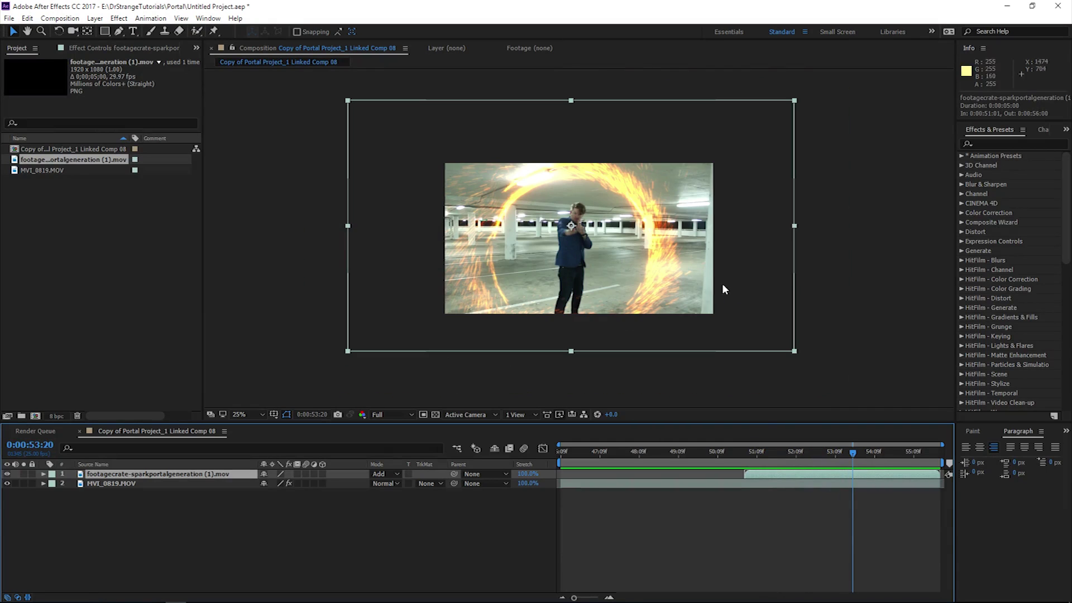
drag(794, 226, 817, 226)
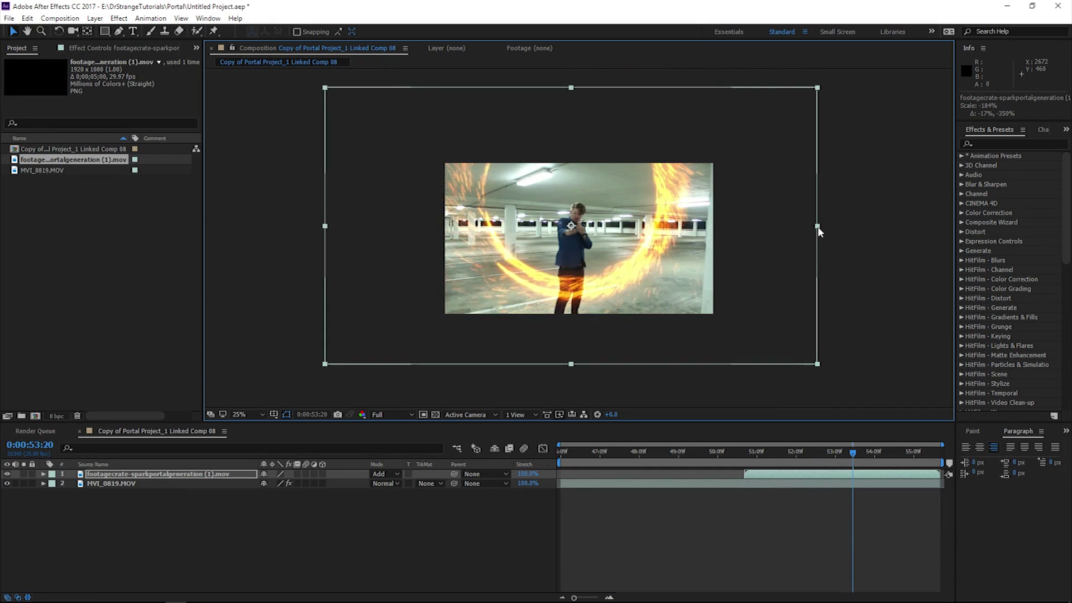
key(ctrl+z)
key(s)
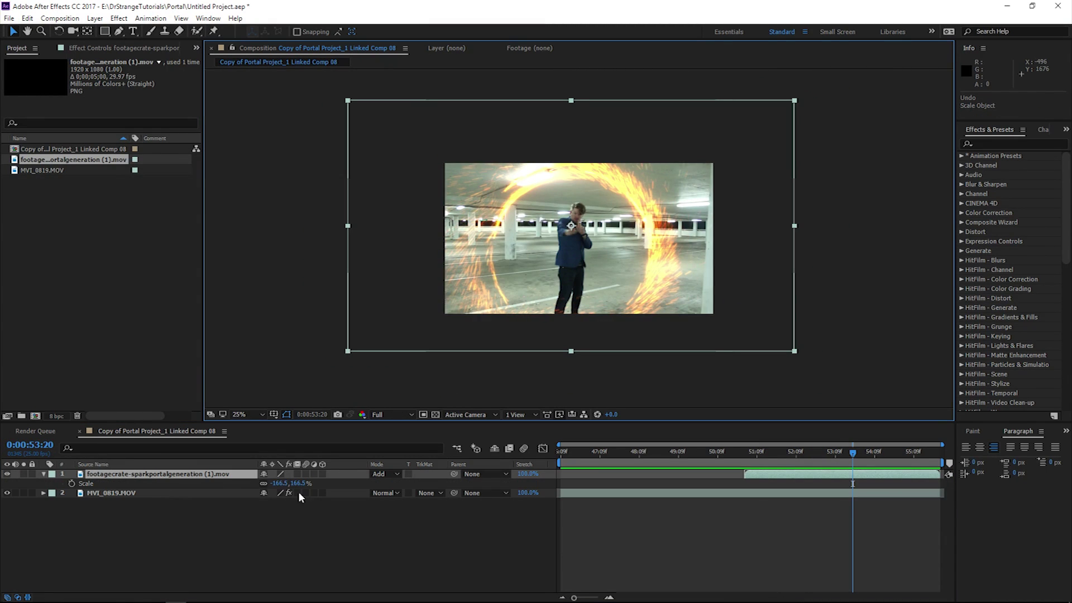
drag(302, 483, 502, 342)
scroll(503, 342, up, 2)
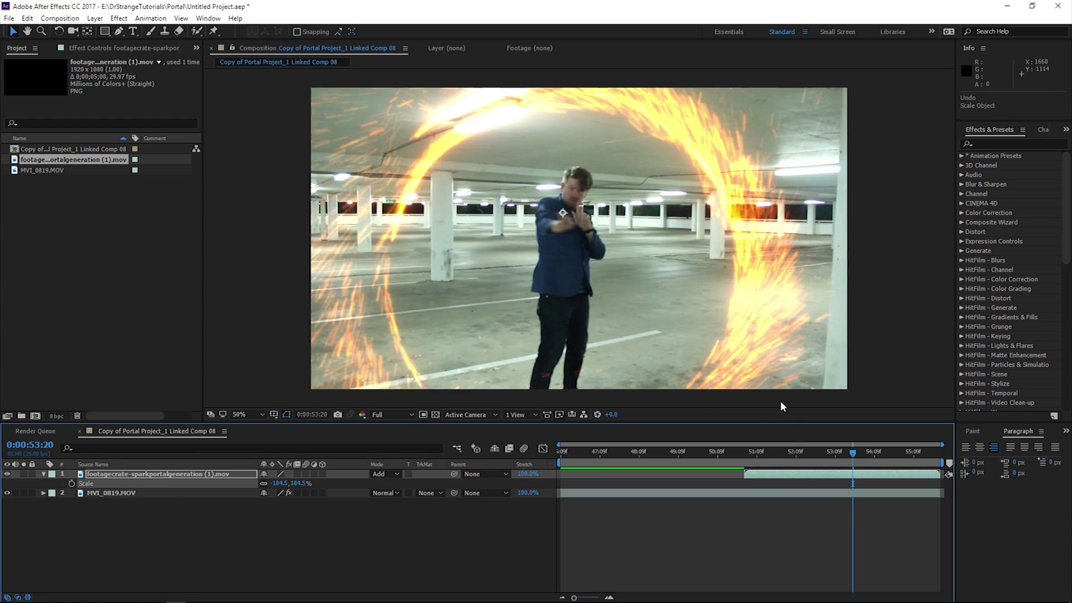
- Hide the spark portal layer, duplicate it and make the duplicate visible at 0:00:52:00
click(782, 462)
click(8, 474)
click(156, 476)
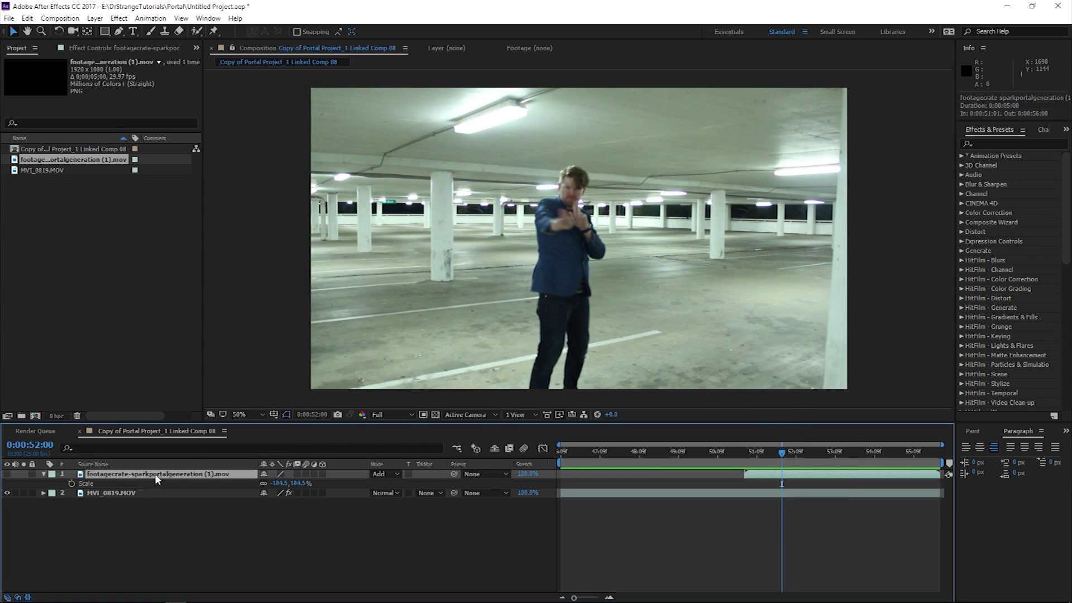
key(ctrl+d)
click(8, 474)
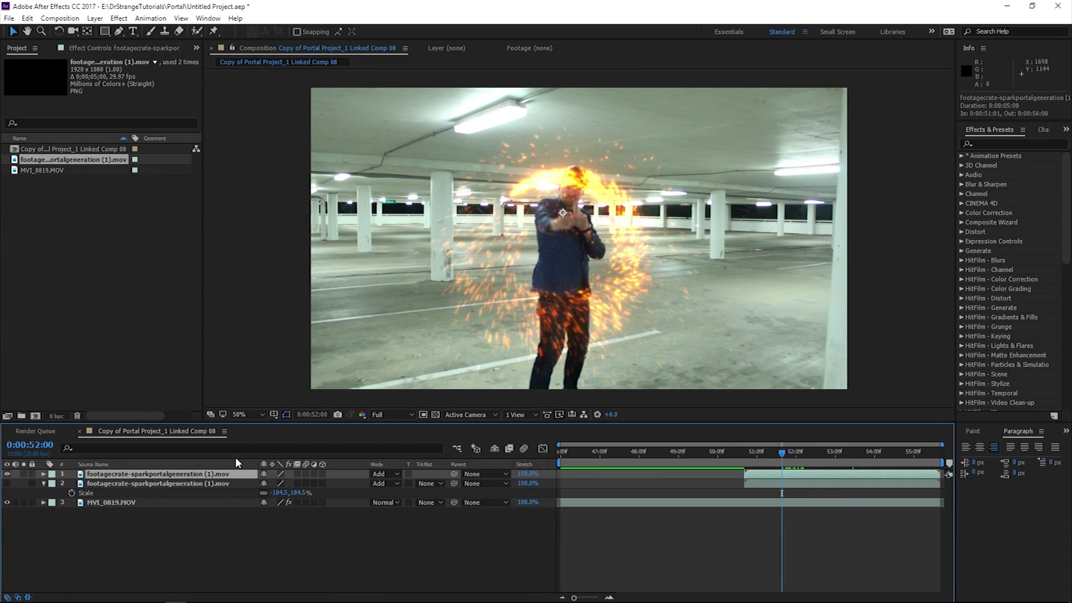
- Shrink the duplicate portal, place it beside the man in front of the background pillar, and preview it
drag(542, 288, 613, 247)
scroll(784, 401, down, 2)
drag(790, 454, 853, 468)
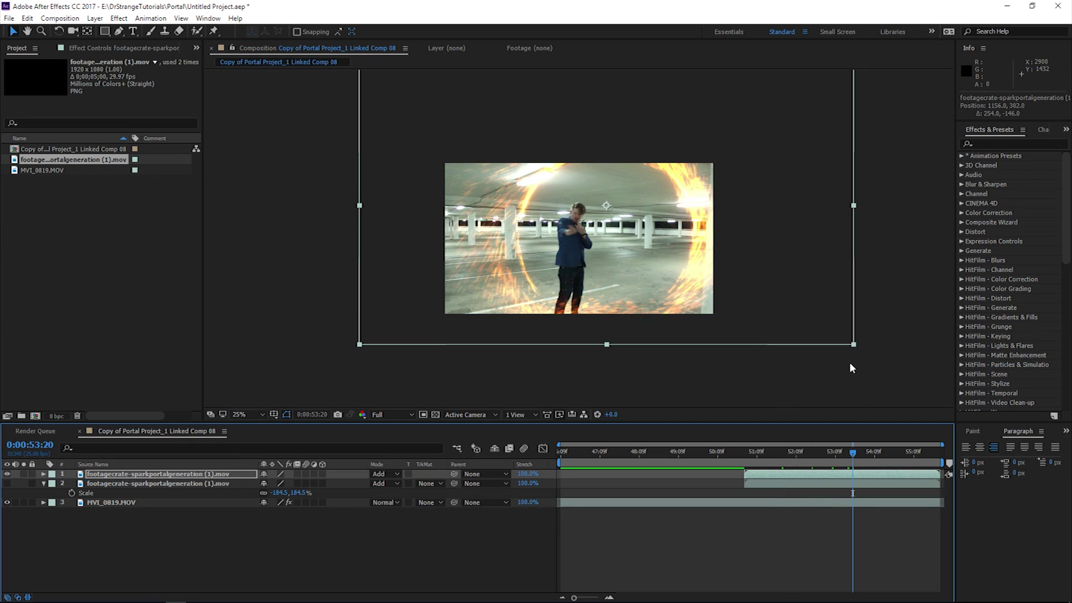
drag(854, 345, 718, 266)
drag(629, 228, 676, 247)
key(period)
drag(923, 327, 844, 281)
drag(781, 240, 602, 284)
scroll(786, 256, up, 1)
drag(728, 318, 716, 320)
key(space)
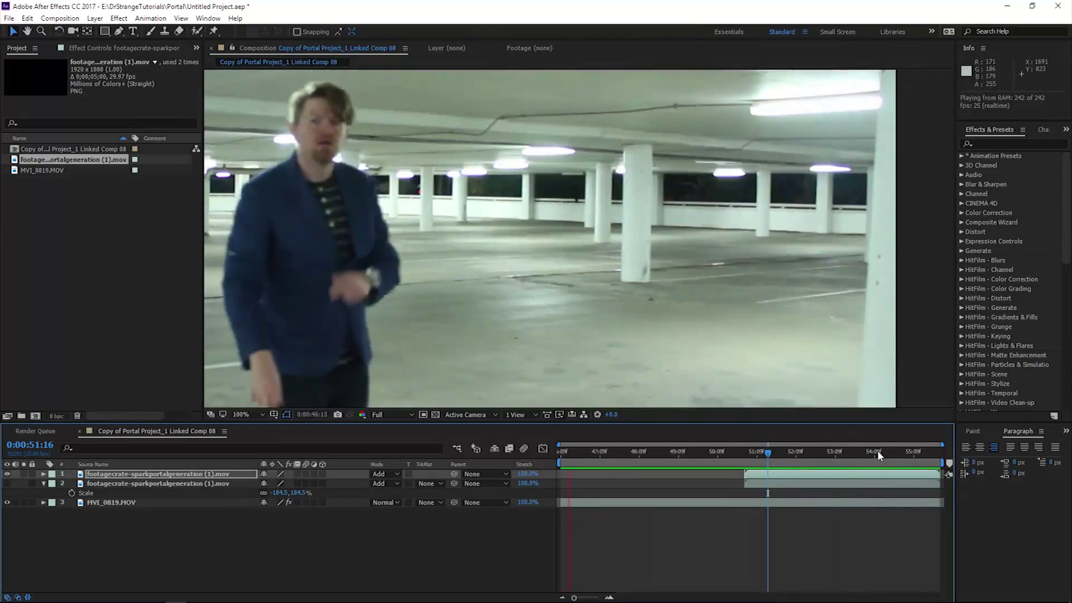
- At 0:00:52:04, add a white 1920 x 1080 px solid above the portal layers
click(788, 454)
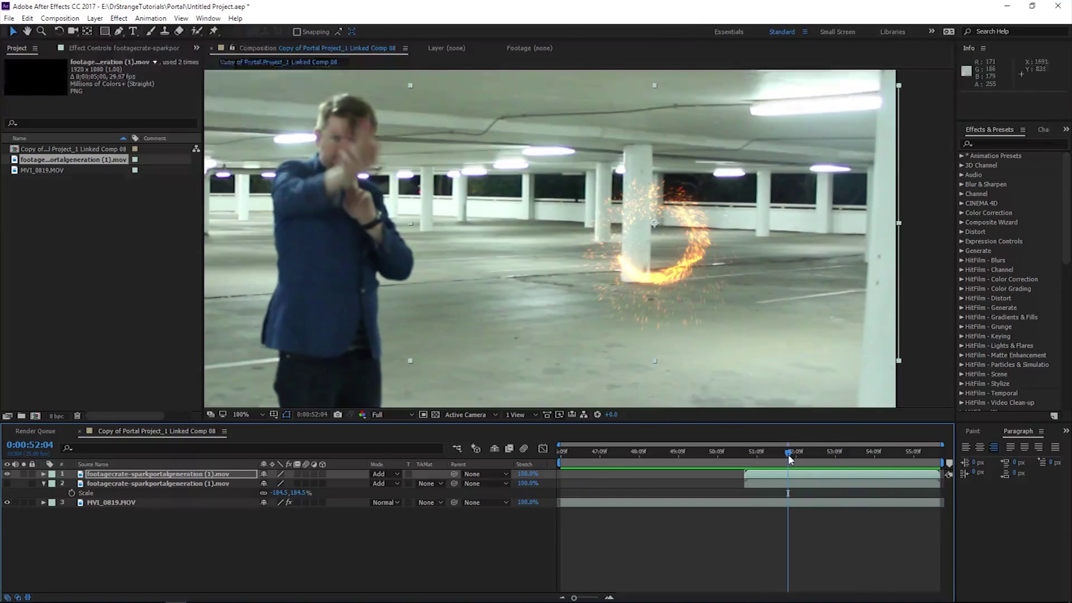
click(94, 21)
mouse_move(111, 29)
click(335, 45)
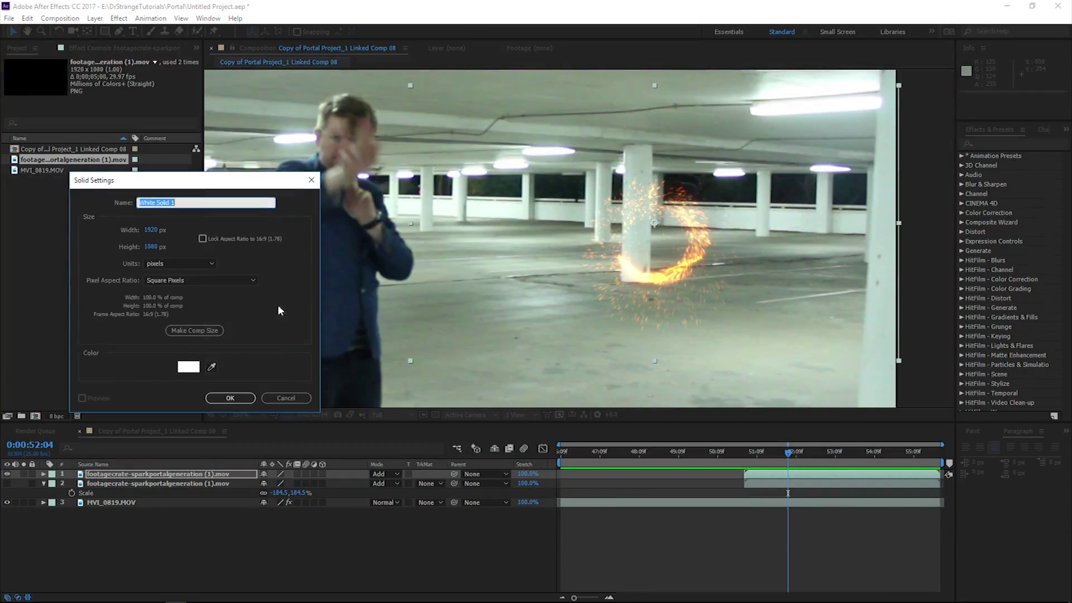
click(228, 398)
- Apply the Grid effect to the white solid and make it a 3D layer
click(987, 141)
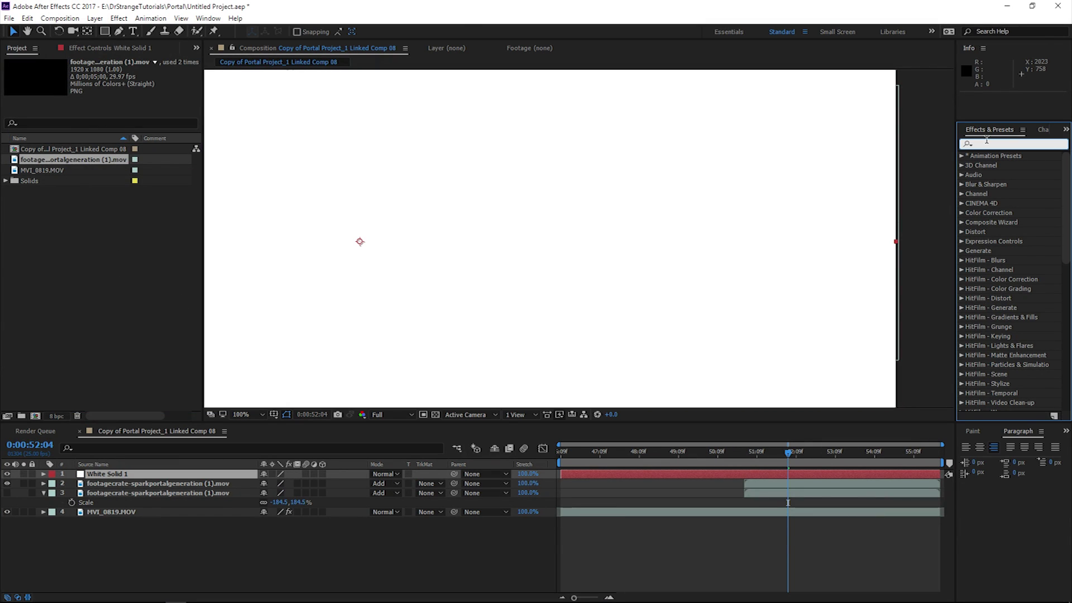
text(grid)
double_click(991, 212)
click(322, 474)
- Rotate the grid solid flat like the garage floor, lower it and scale it up to about 453%
click(58, 30)
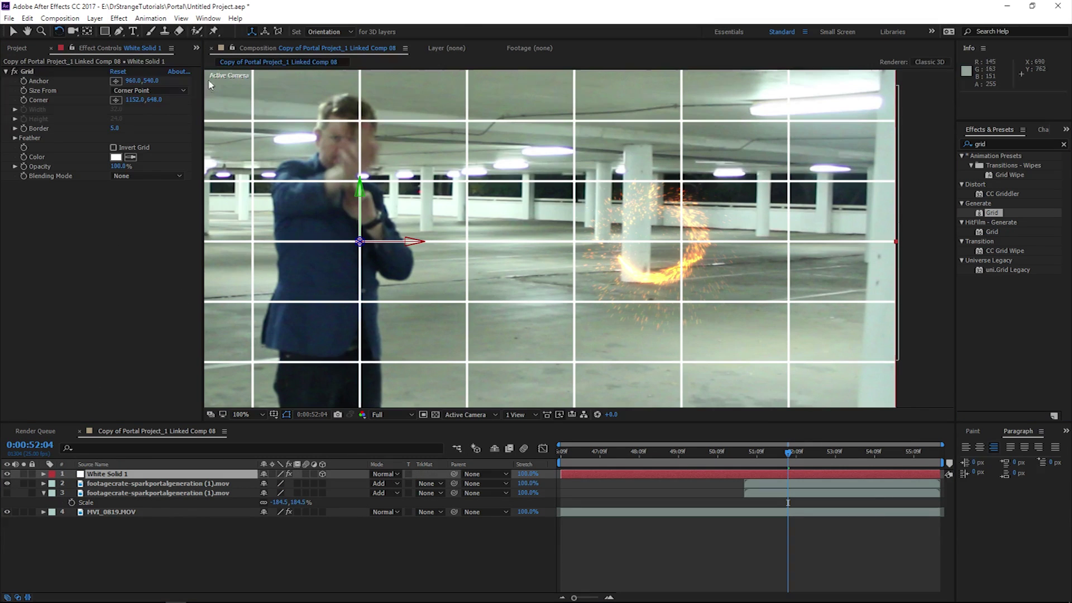
mouse_move(402, 241)
mouse_down()
mouse_move(390, 193)
mouse_move(366, 240)
mouse_move(393, 301)
mouse_move(396, 232)
mouse_up()
key(v)
scroll(463, 279, down, 1)
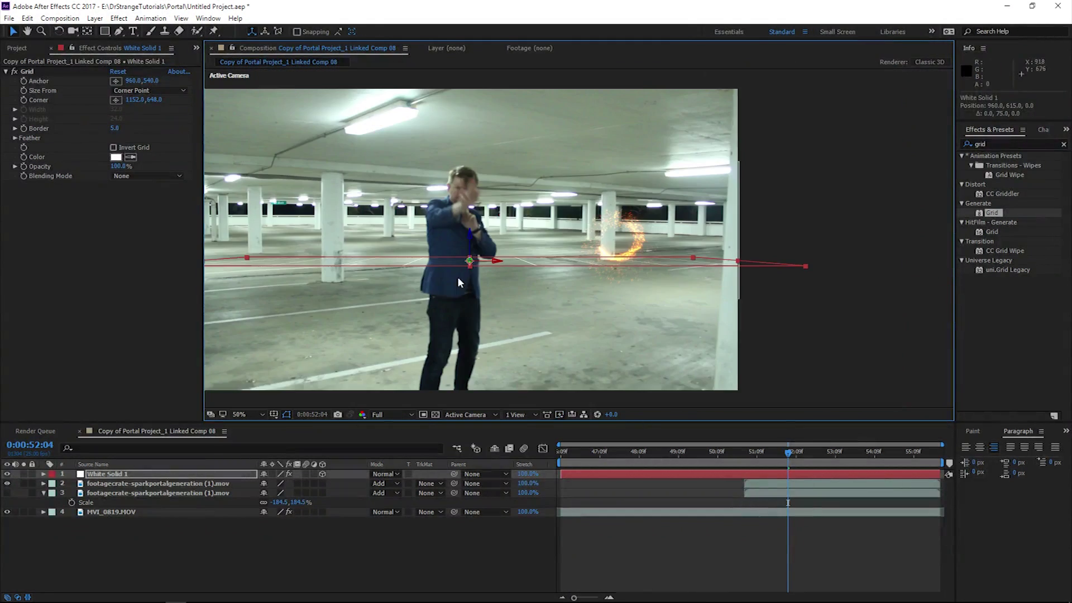
drag(470, 268, 1032, 491)
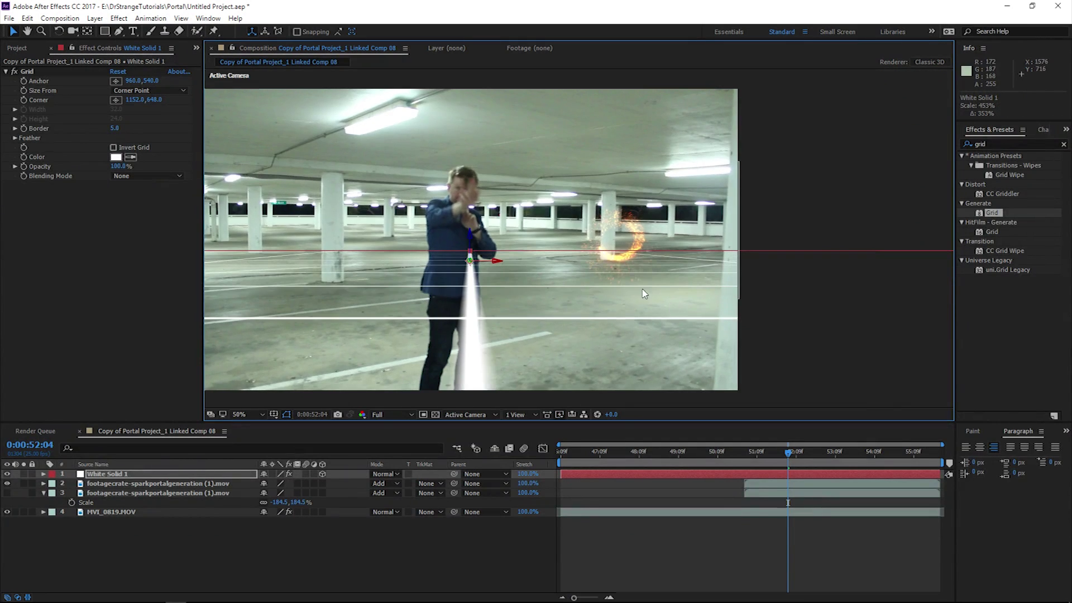
scroll(646, 307, up, 1)
- Turn off the solid's Grid effect and add a point light to the composition
click(15, 72)
click(94, 19)
mouse_move(107, 29)
click(312, 54)
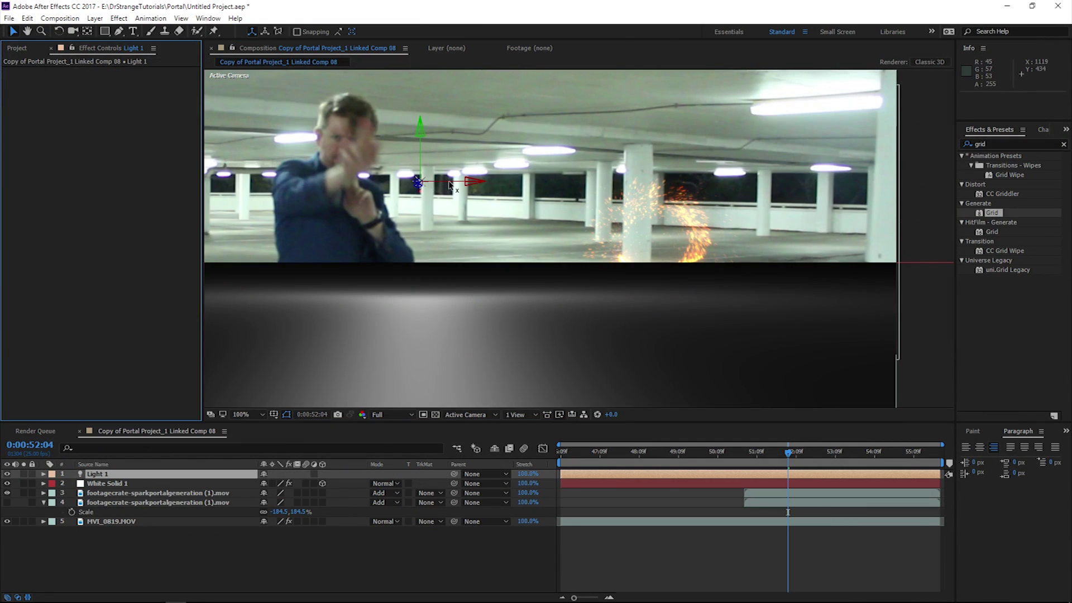
- Move the light to the small spark portal so that its glow falls on the floor solid below the ring
drag(450, 186, 696, 249)
click(696, 250)
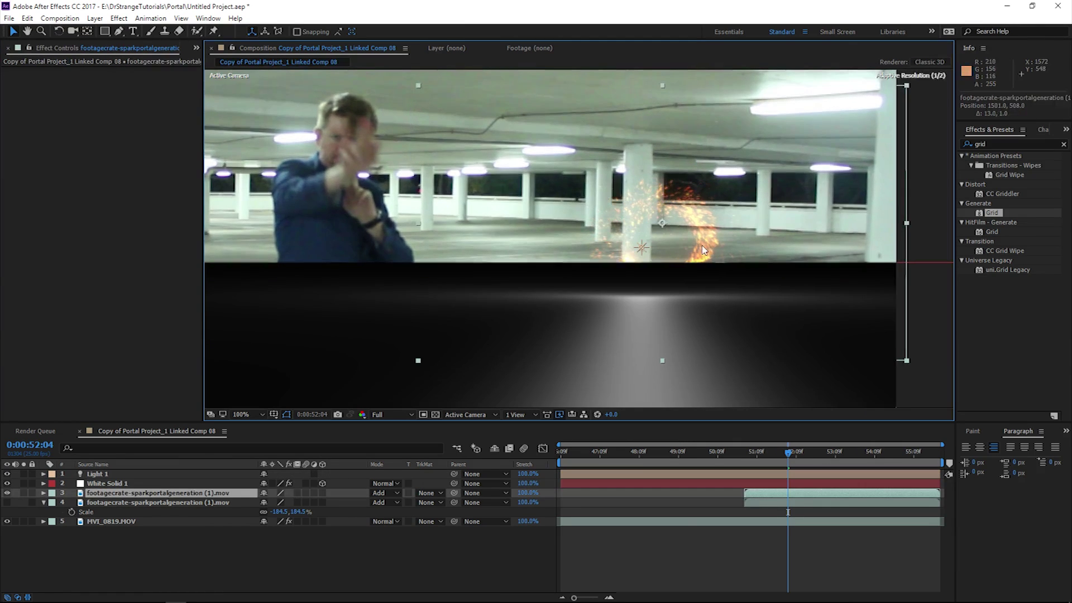
click(98, 474)
drag(697, 247, 712, 247)
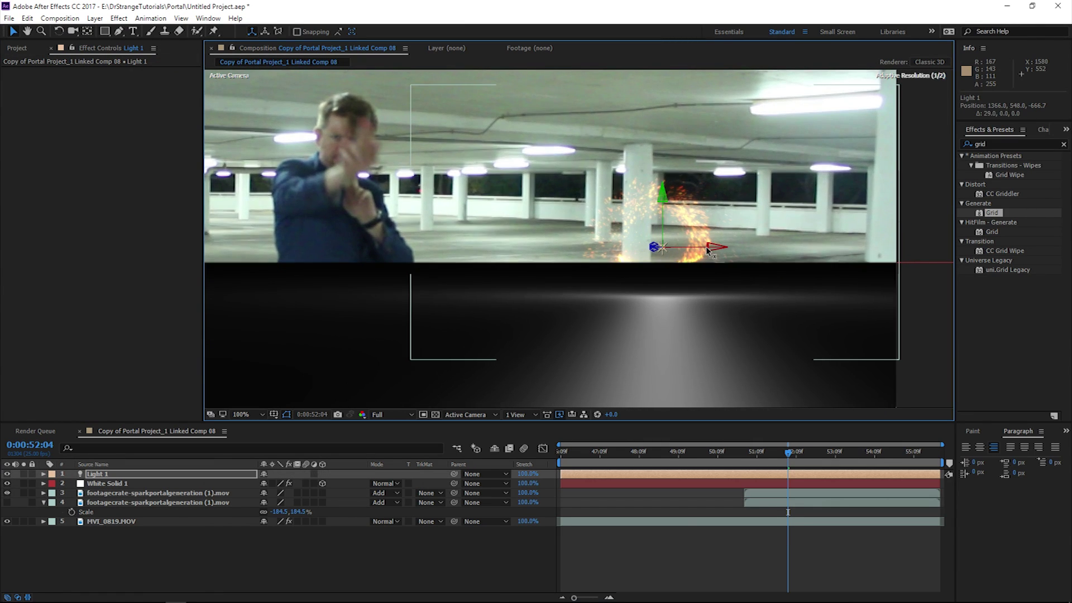
drag(658, 222, 658, 220)
- Keyframe the light's Intensity from 0% at 0:00:51:01 to 100% at 0:00:52:10, and trim its layer to start at 0:00:51:01
drag(782, 467, 746, 466)
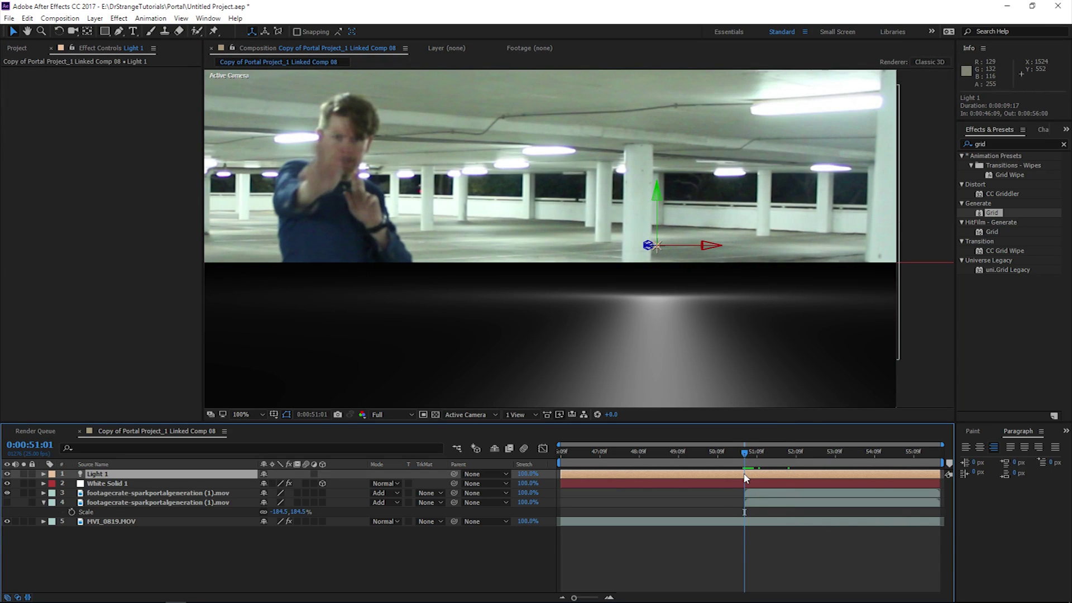
text(t)
text(0)
key(Return)
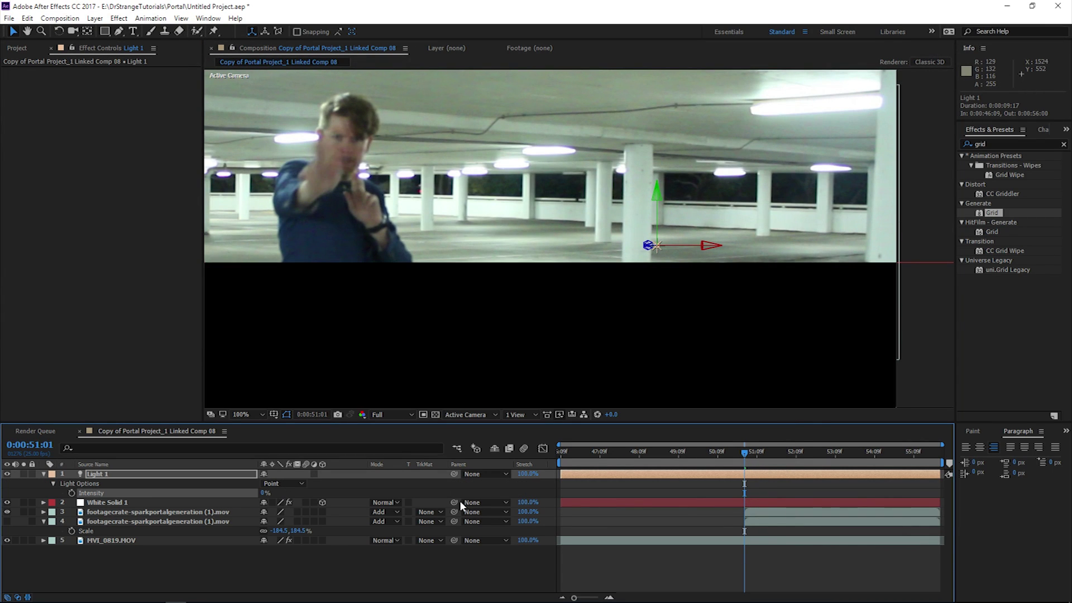
drag(751, 453, 797, 468)
click(266, 493)
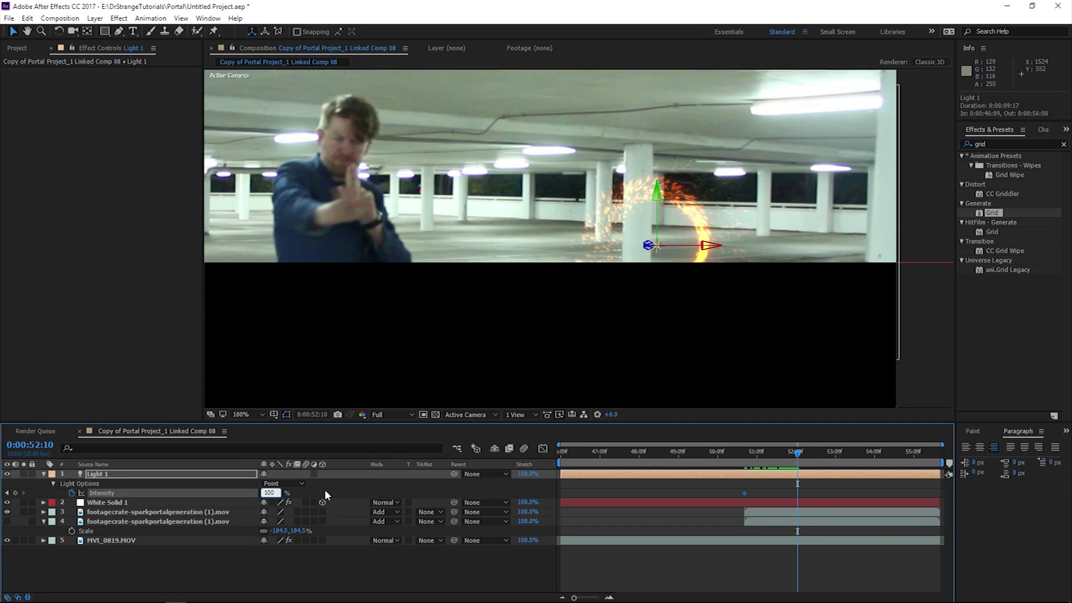
key(Return)
click(745, 458)
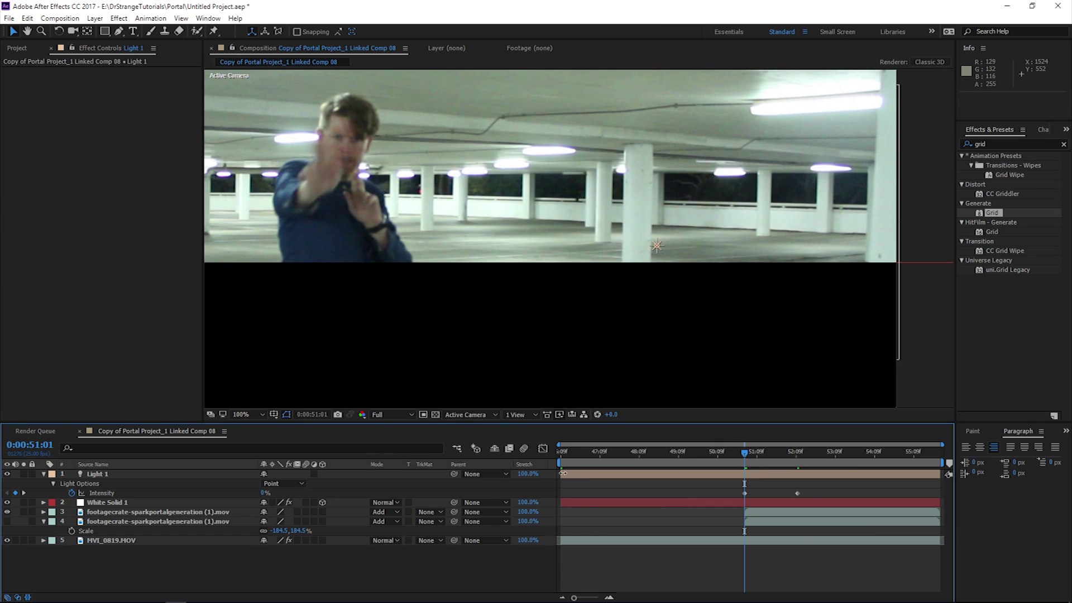
drag(566, 476, 725, 484)
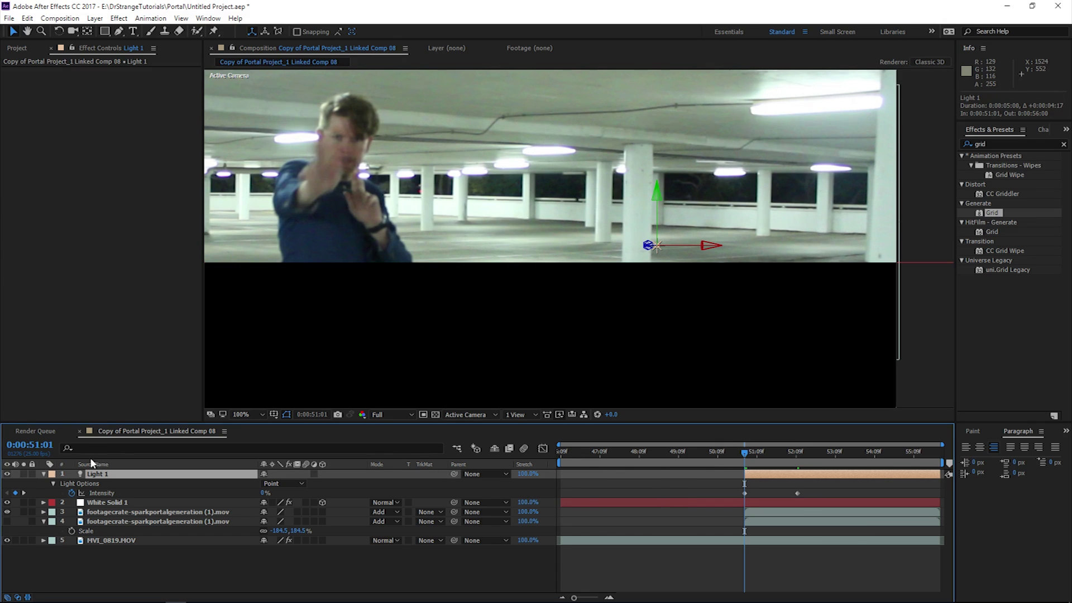
- Add the expression wiggle(30,10) to the light's Intensity and preview the flicker on the floor
alt+click(72, 493)
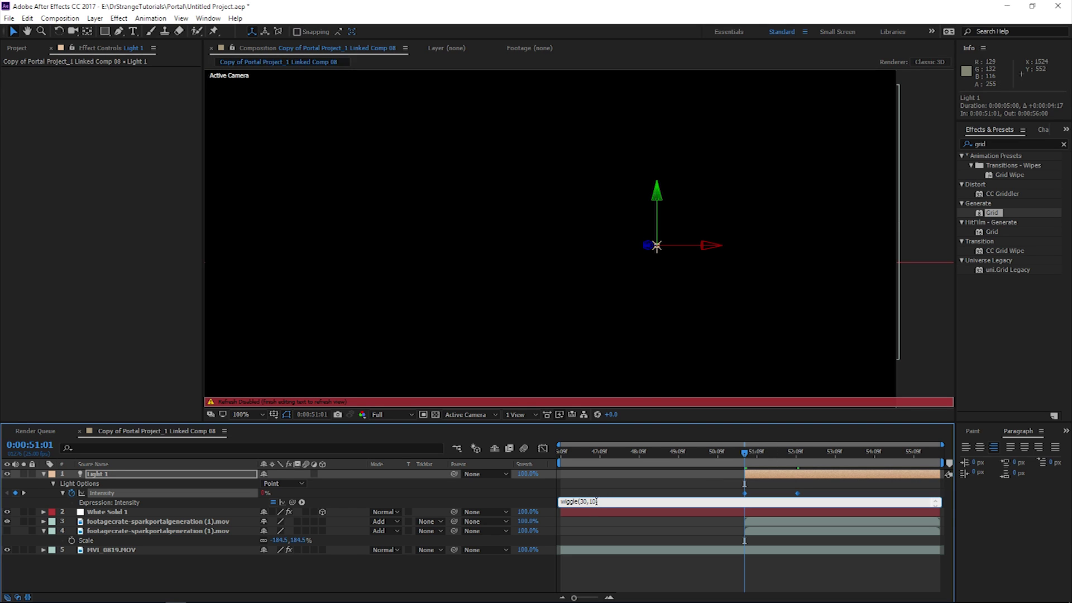
click(741, 488)
key(space)
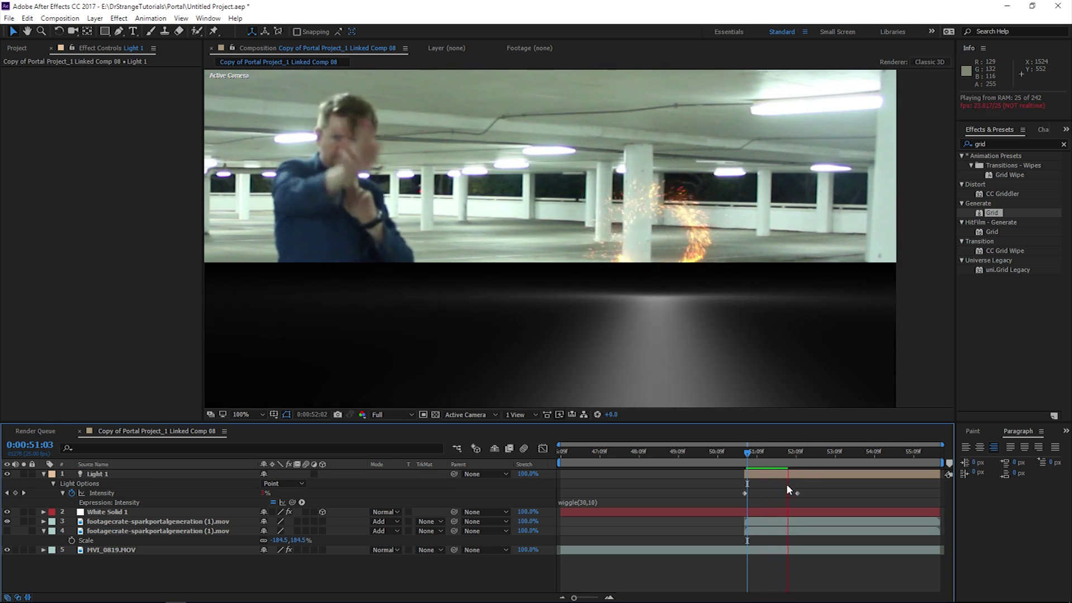
key(space)
- Duplicate the MVI_0819.MOV layer and place the copy at the top of the layer stack
click(110, 550)
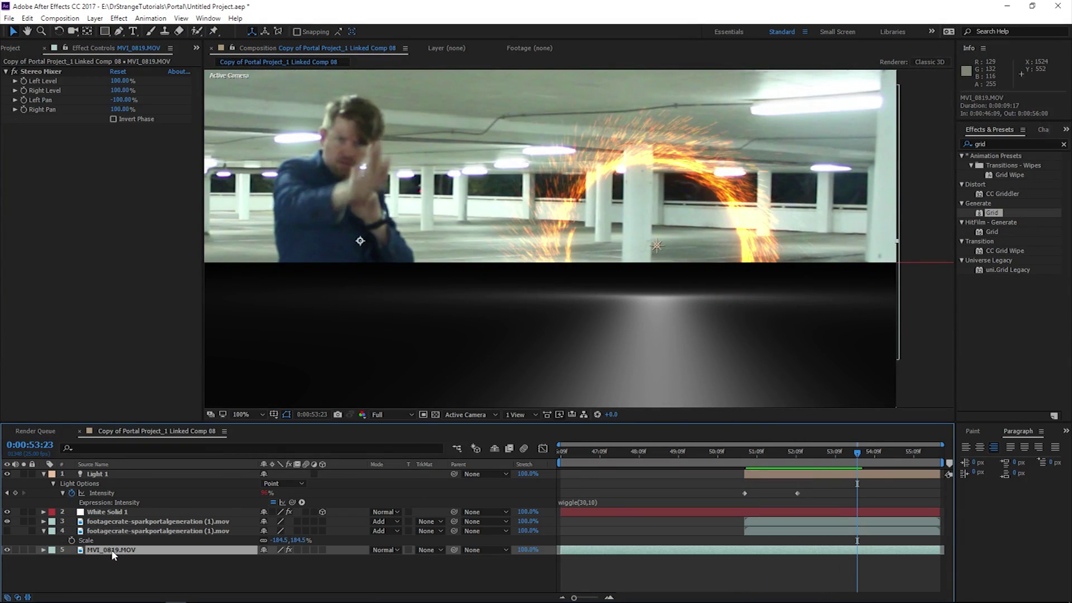
key(ctrl+d)
drag(113, 552, 115, 472)
- Apply Tint at 100% and Levels with Input Black 121, Input White 207 and Gamma 0.84 to the footage copy
click(1002, 145)
text(tint)
key(Return)
text(level)
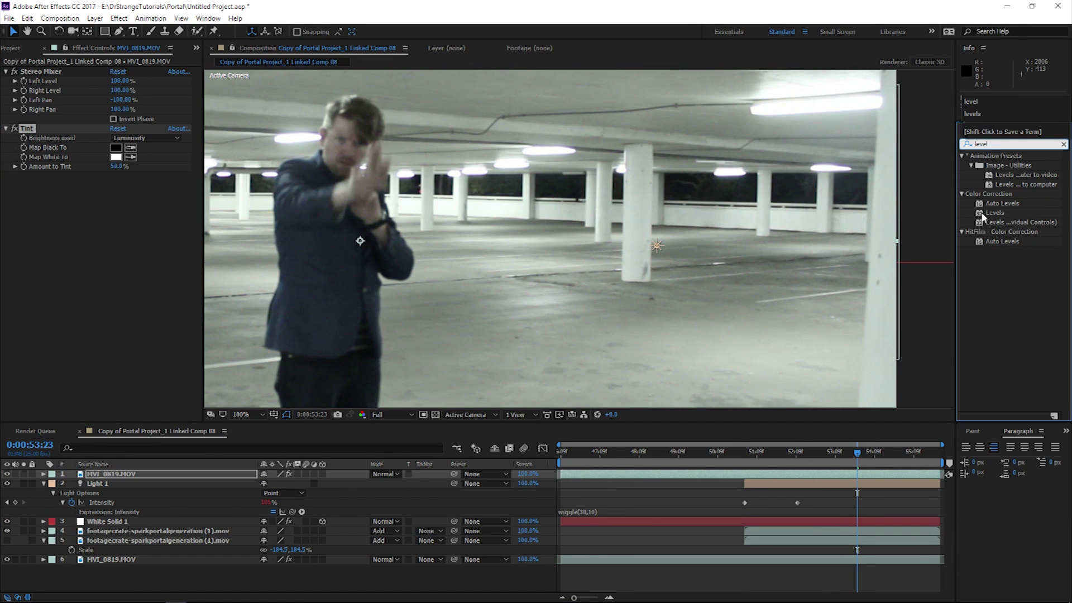
drag(994, 213, 104, 227)
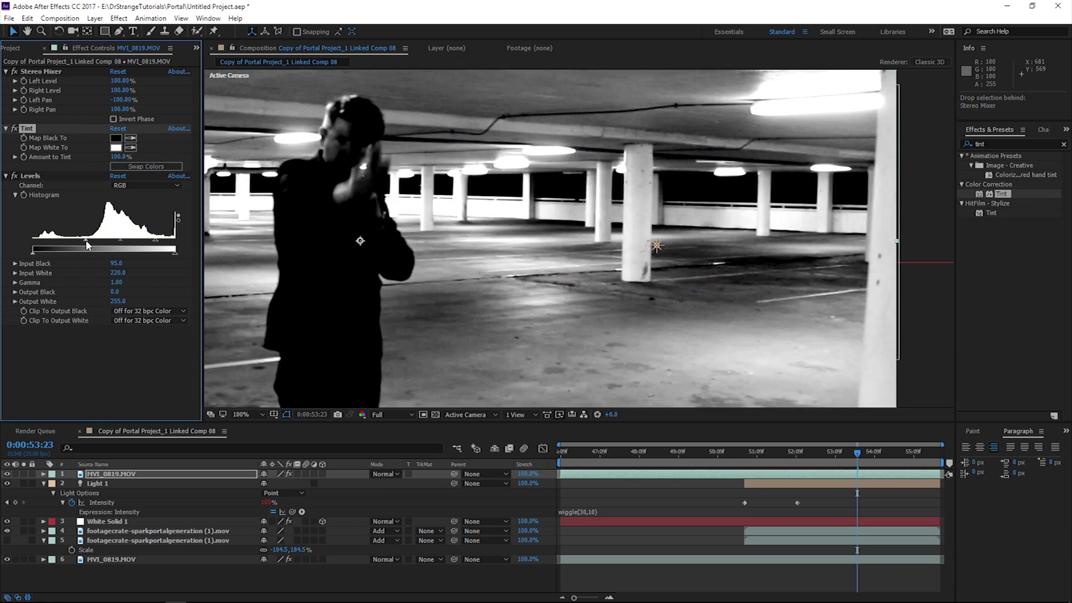
mouse_move(84, 239)
mouse_down()
mouse_move(150, 244)
mouse_move(103, 242)
mouse_up()
- Set the footage copy's blending mode to Multiply and pre-compose it with the light and the white solid
click(384, 474)
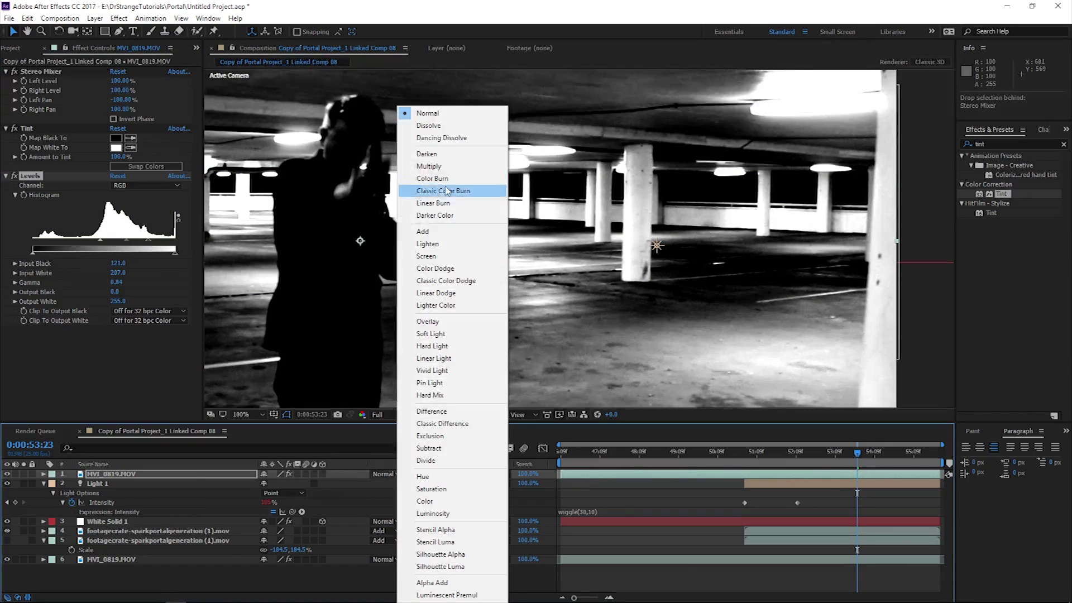
click(445, 167)
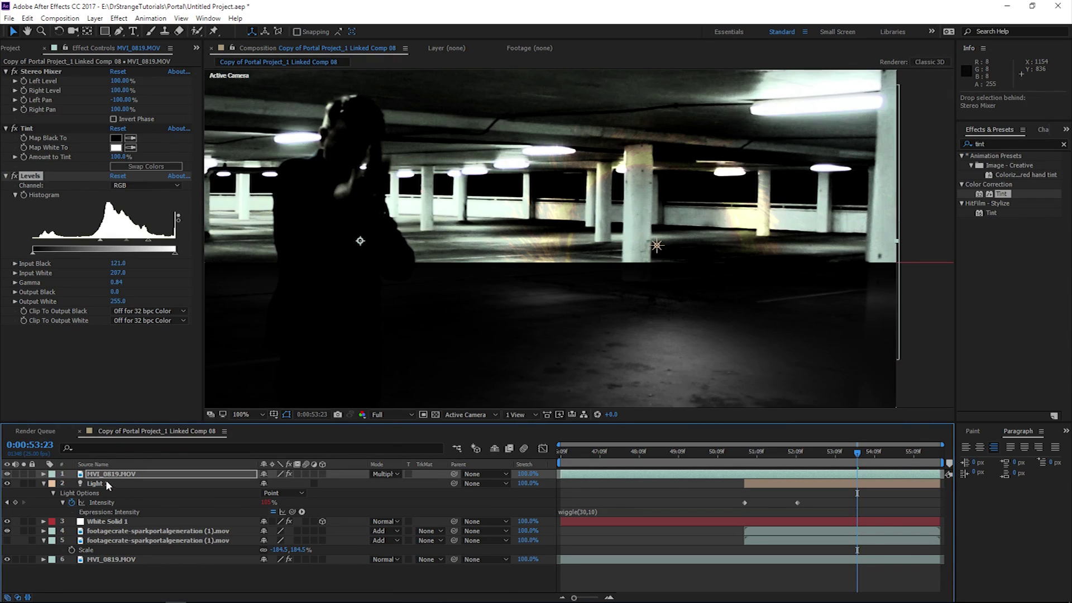
click(114, 522)
shift+click(109, 476)
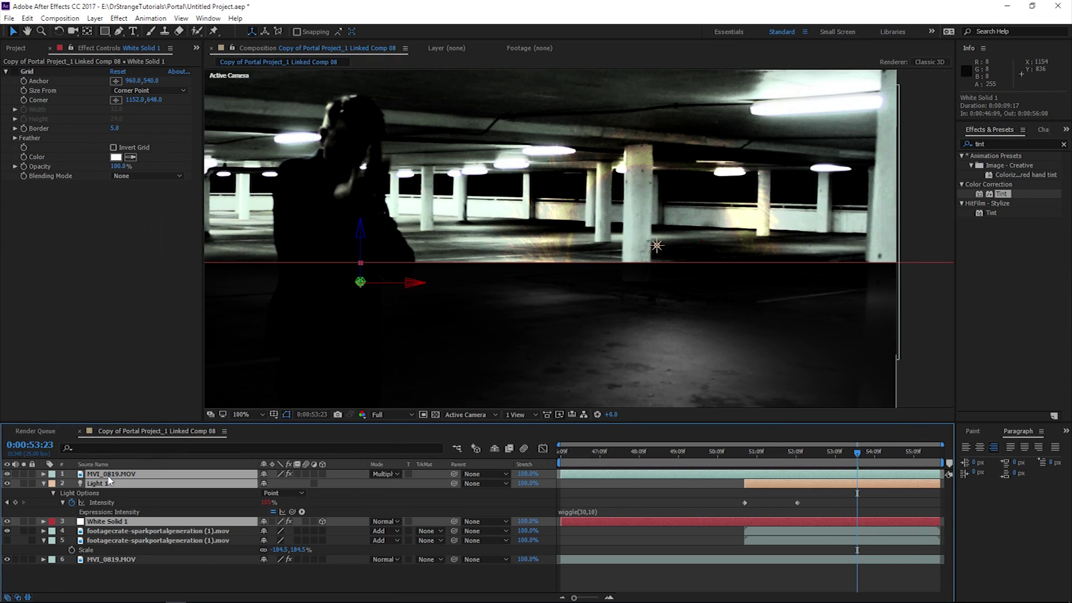
click(95, 18)
click(145, 435)
click(364, 335)
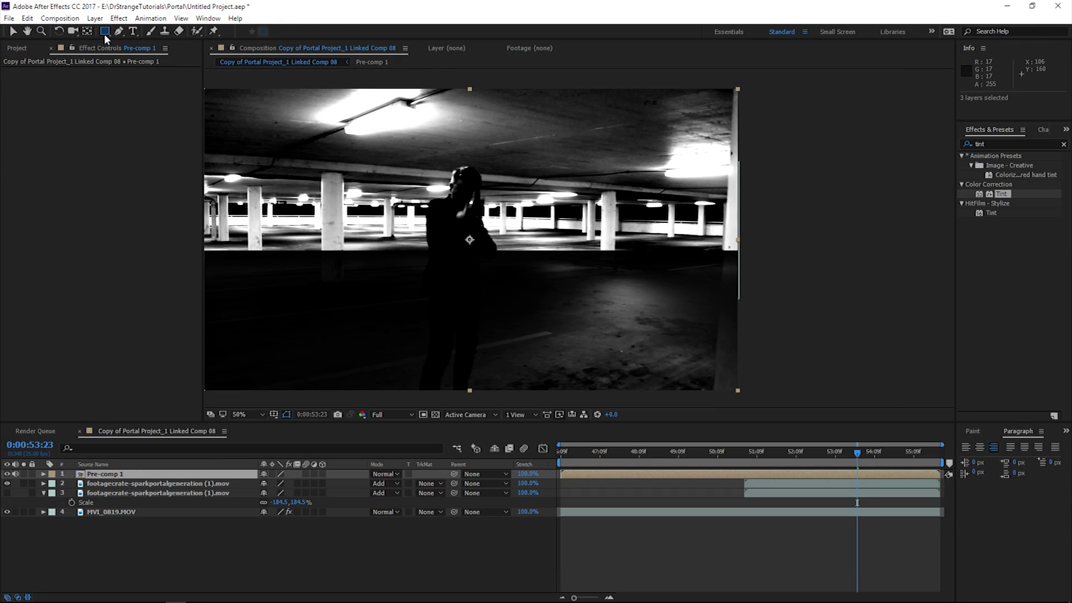
- Mask the Pre-comp 1 layer to a soft-edged floor area beneath the portal and place it below the top spark layer
drag(757, 402, 393, 255)
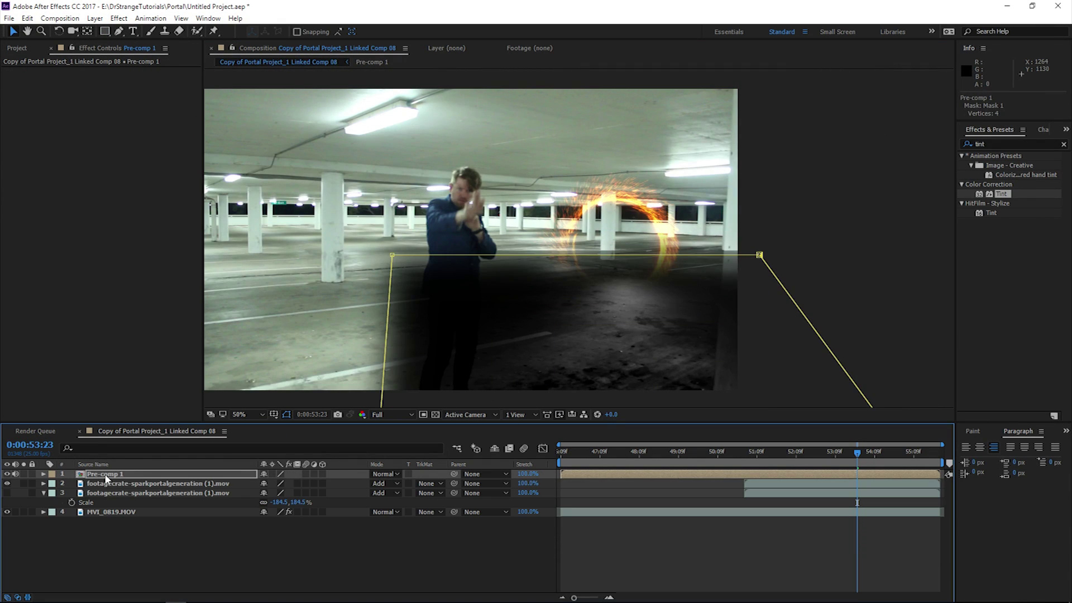
drag(105, 474, 109, 491)
- Try the Add and Screen blending modes on the Pre-comp 1 layer and set it to Add
click(385, 483)
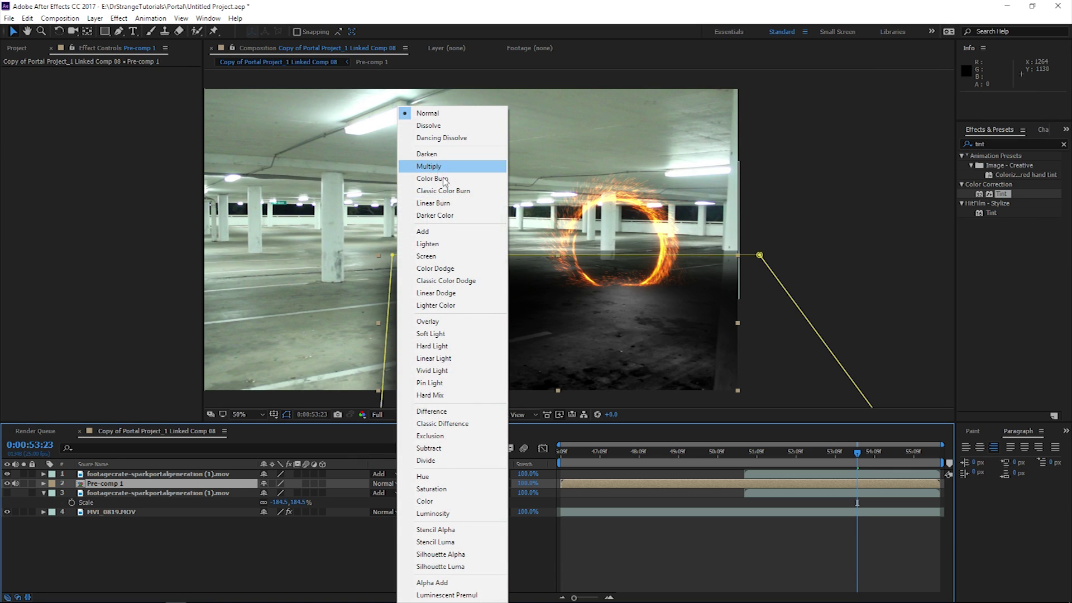
click(423, 231)
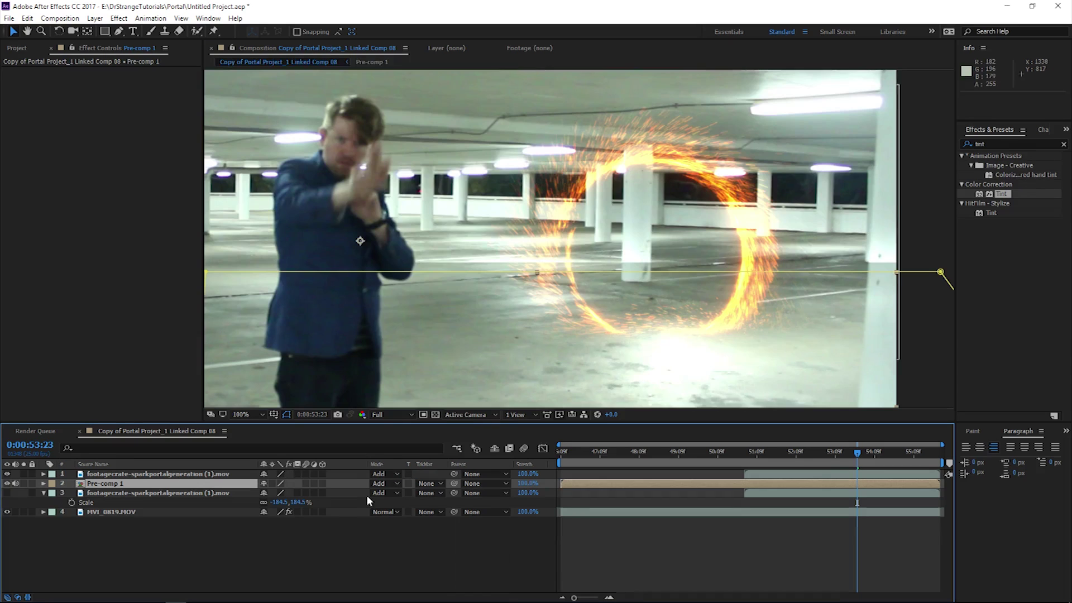
click(383, 483)
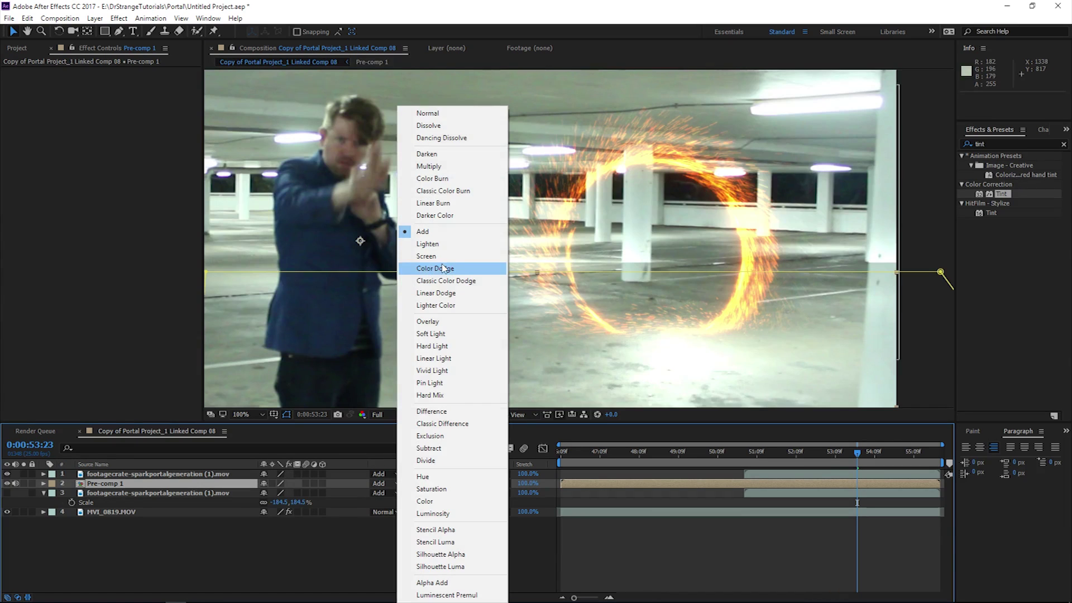
click(425, 255)
click(381, 485)
click(422, 231)
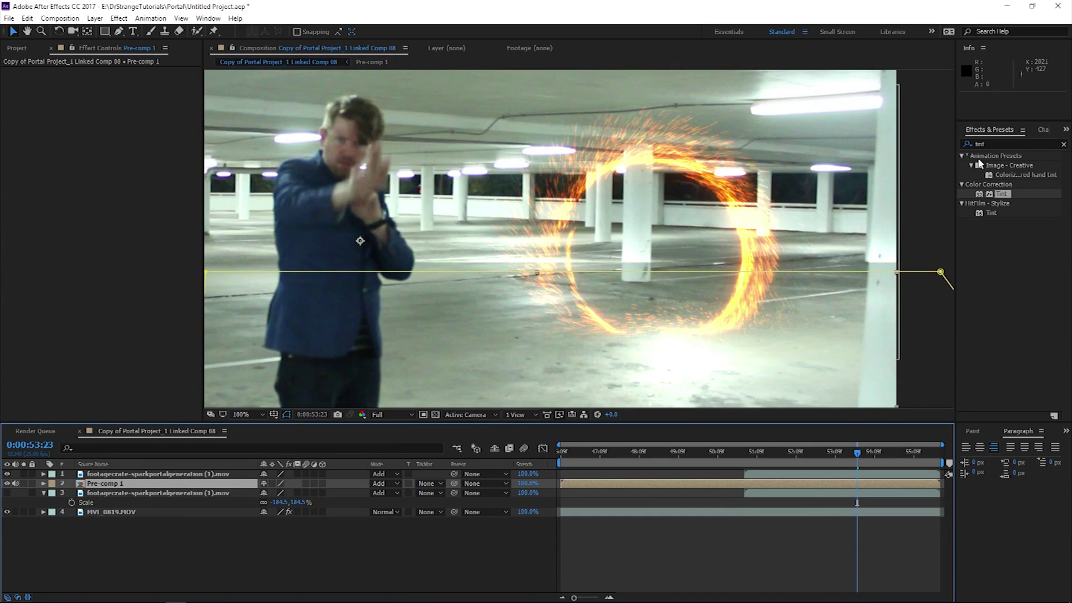
- Apply Tritone to Pre-comp 1, set its Midtones to orange, and preview the tinted floor reflection
click(995, 144)
drag(996, 165, 787, 485)
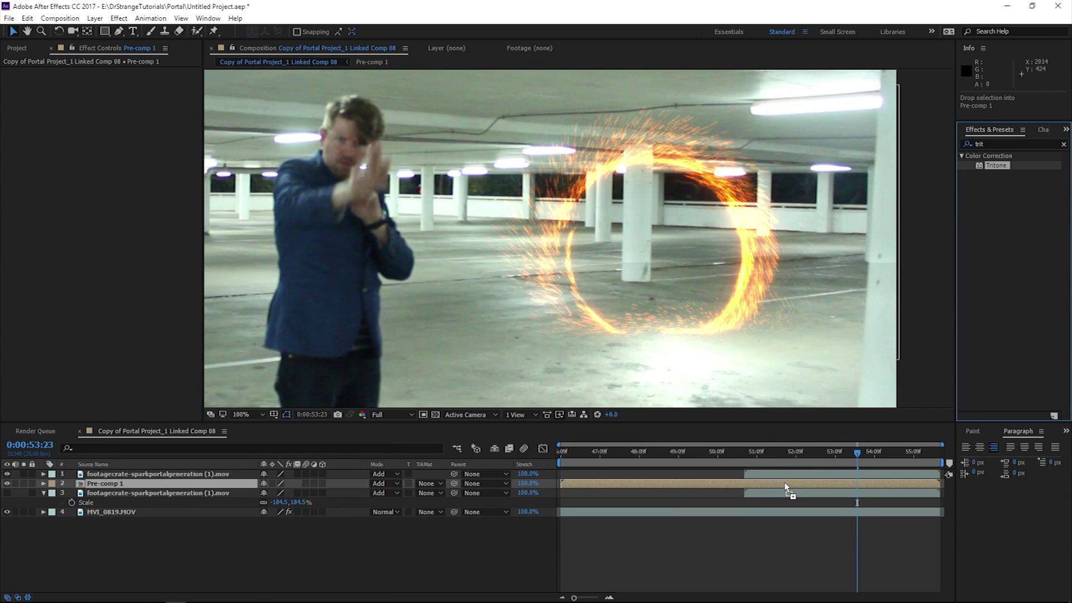
click(115, 90)
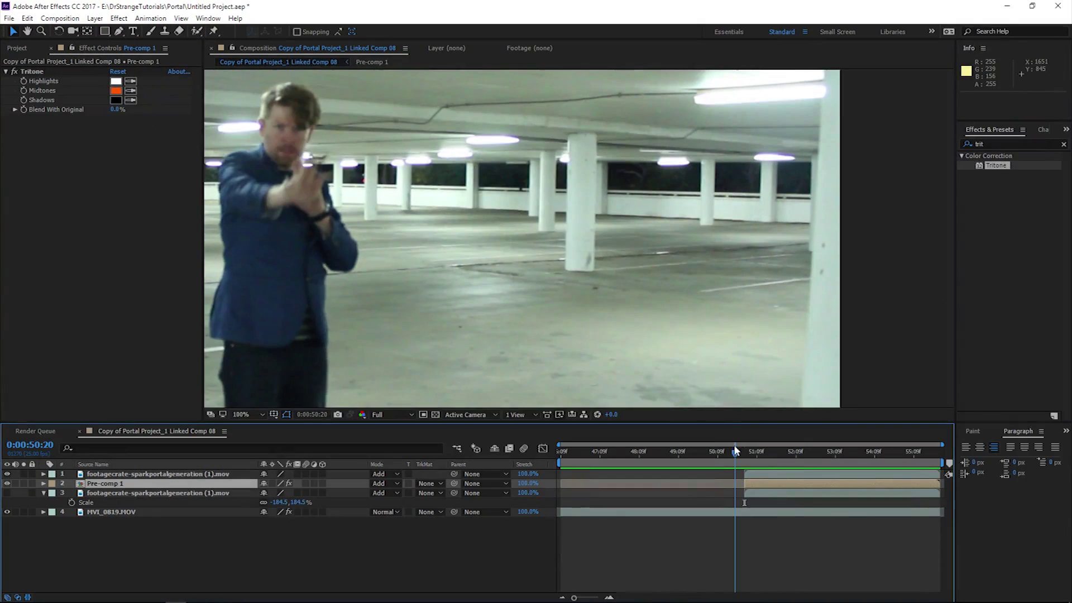
key(space)
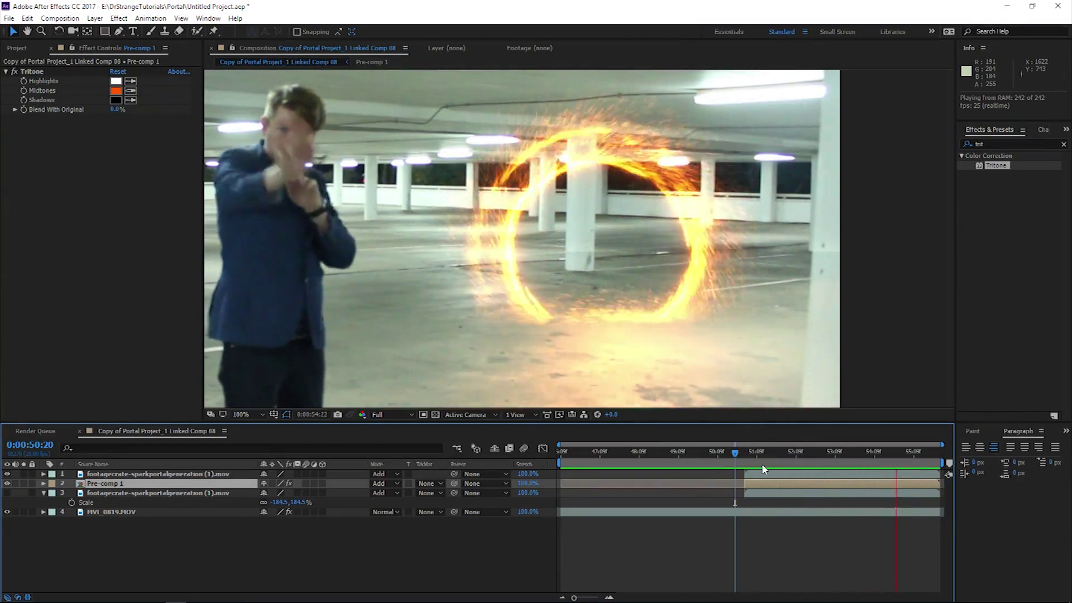
click(741, 453)
key(space)
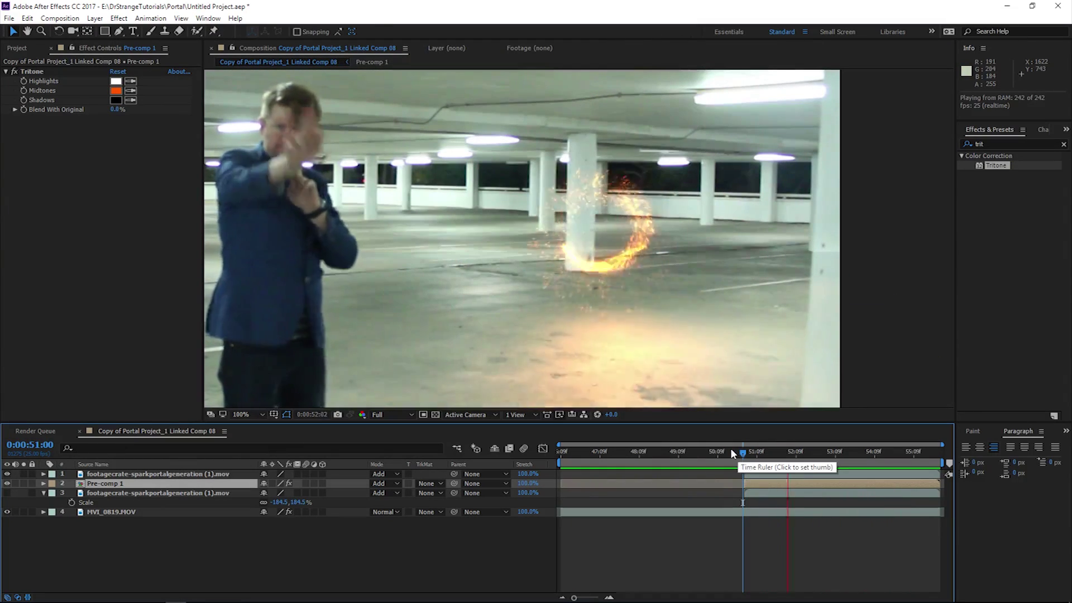
key(space)
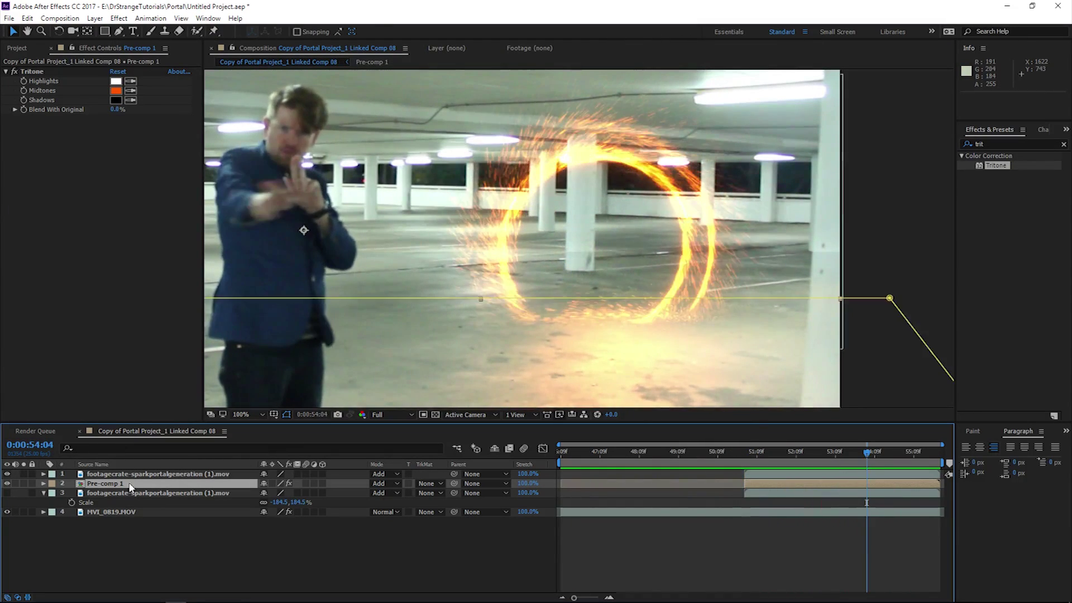
- Delete Pre-comp 1 and the top spark portal layer, and preview the remaining large portal up to 0:00:54:23
shift+click(136, 478)
key(Delete)
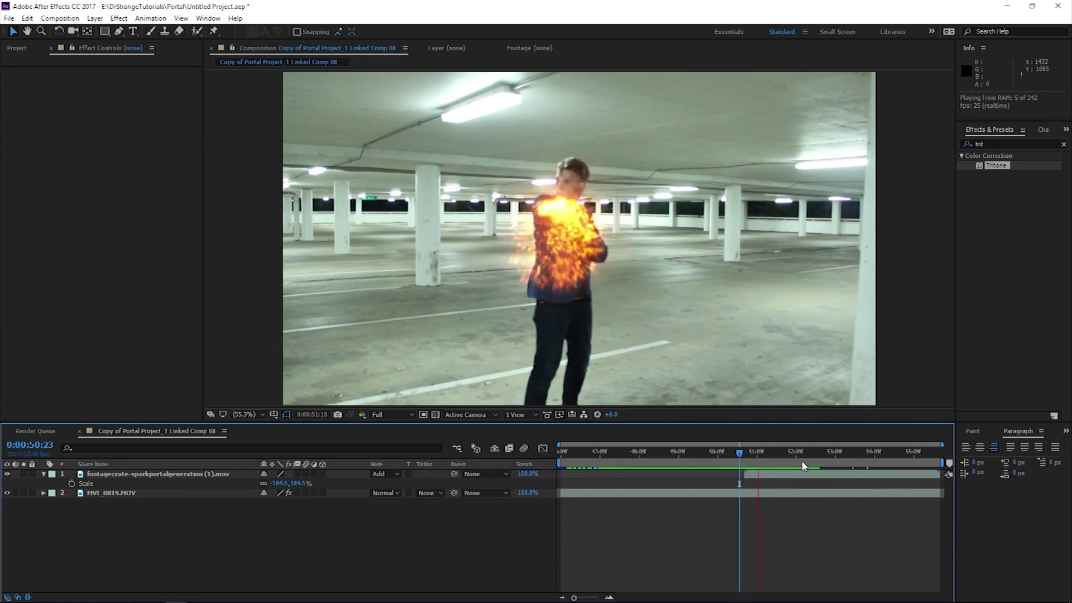
key(space)
drag(807, 456, 896, 461)
key(comma)
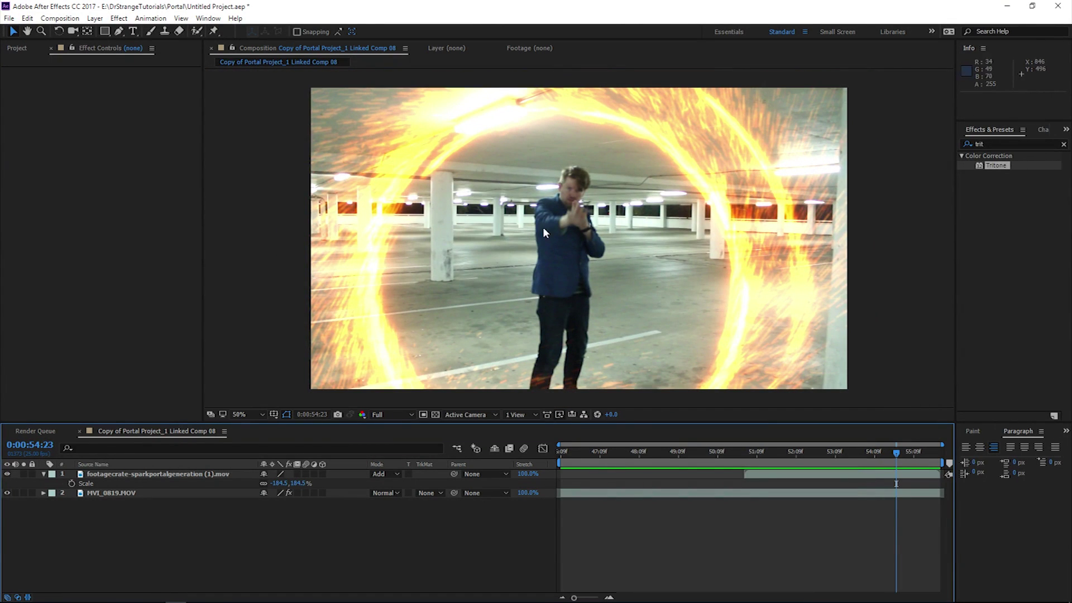
- Switch to Chrome and search Flickr for "paradise"
mouse_move(223, 602)
click(157, 594)
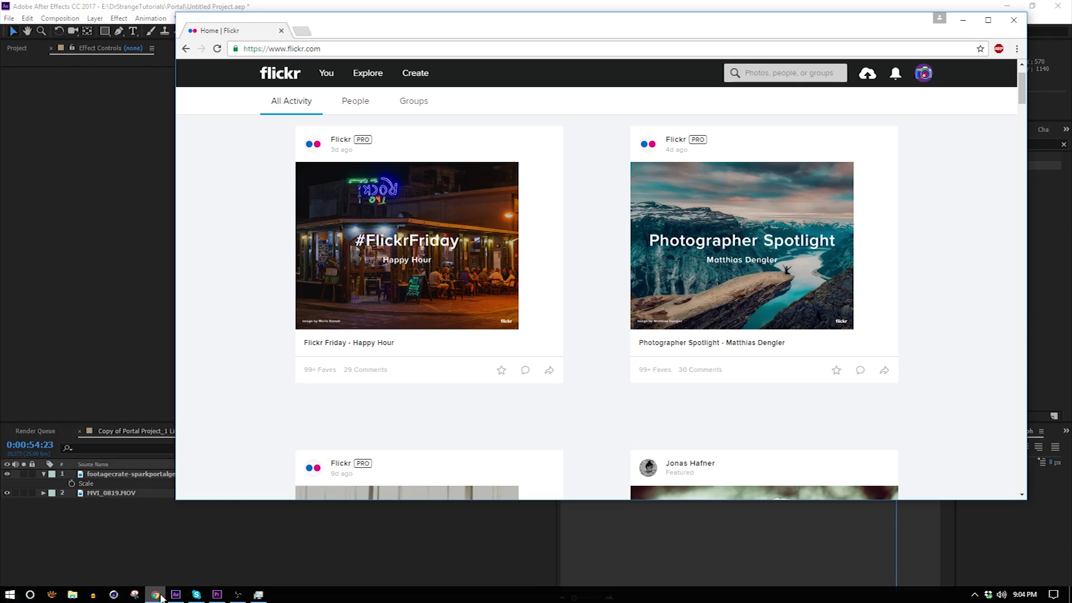
click(791, 77)
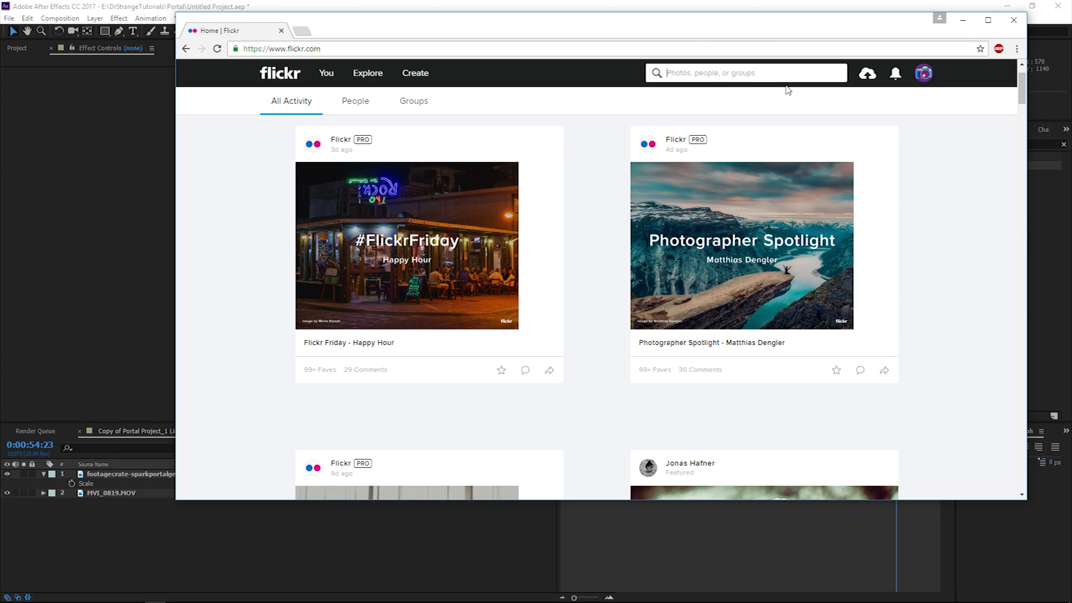
text(paradise)
key(Return)
- Filter the photo results with SafeSearch on and the license option Commercial use & mods allowed
click(358, 147)
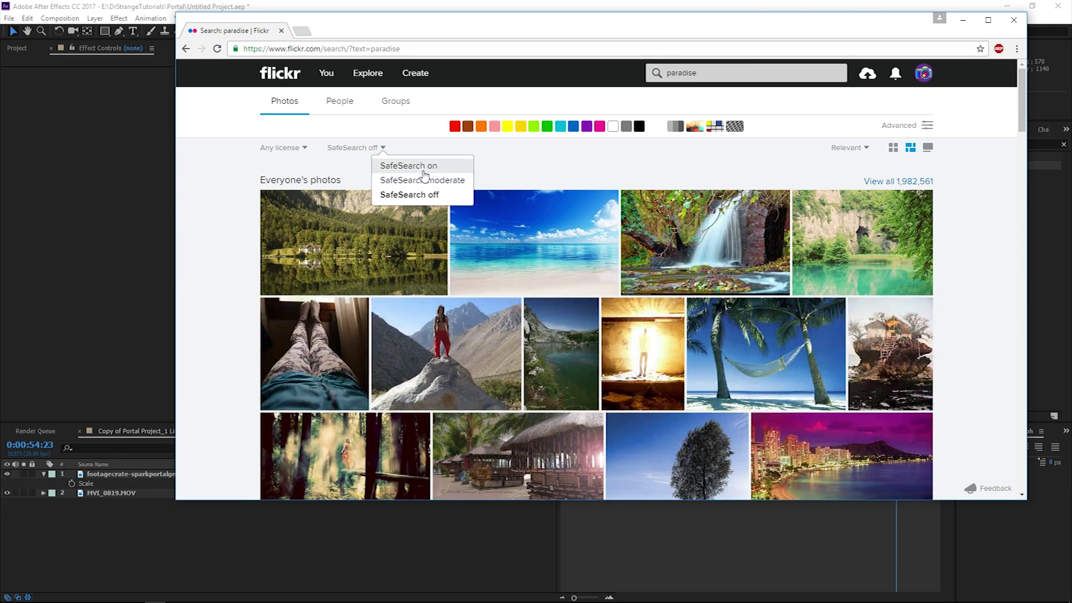
click(423, 168)
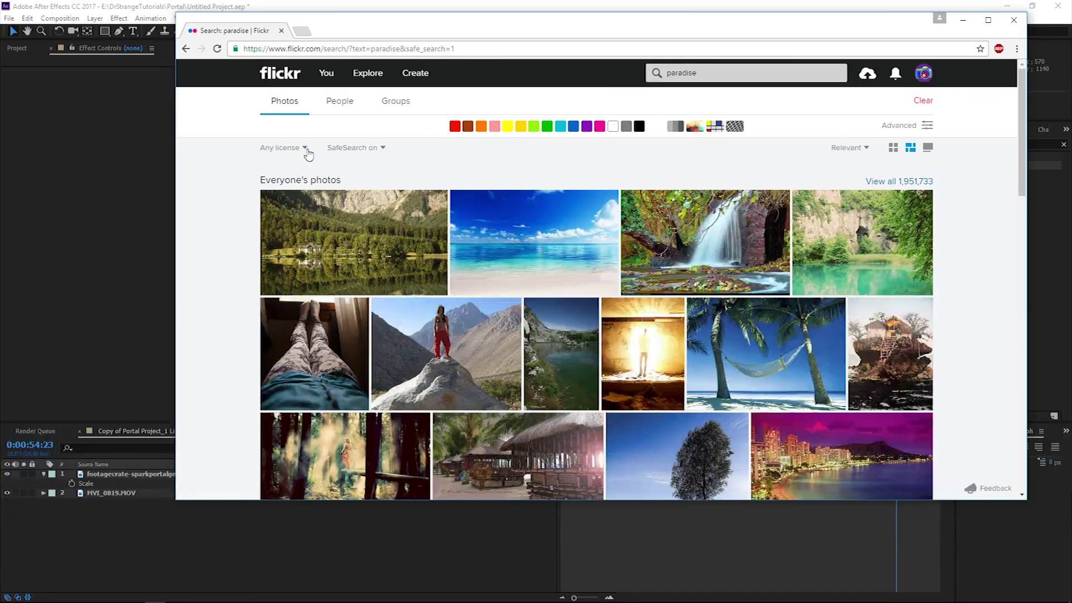
click(305, 148)
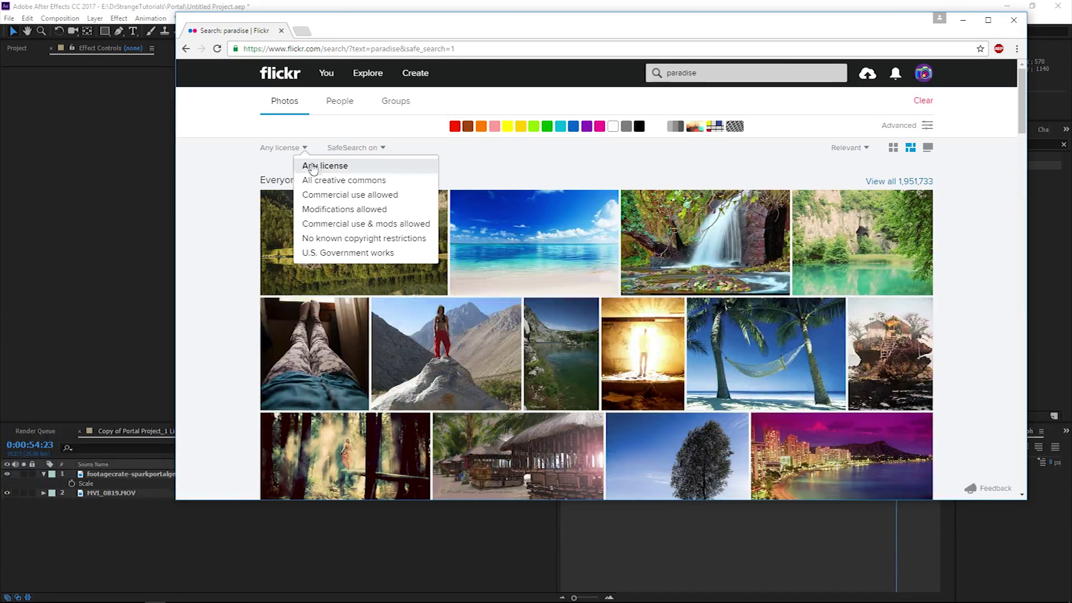
click(378, 224)
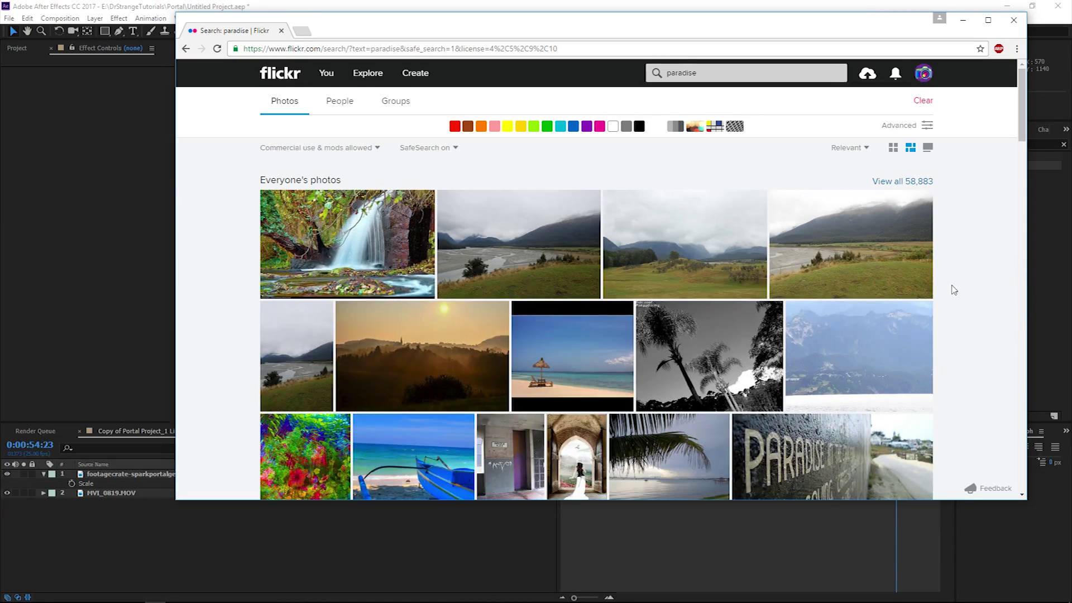
- Open the photo of the wooded hillside and lake and download it at Original (2174 × 1529) size
scroll(966, 287, down, 2)
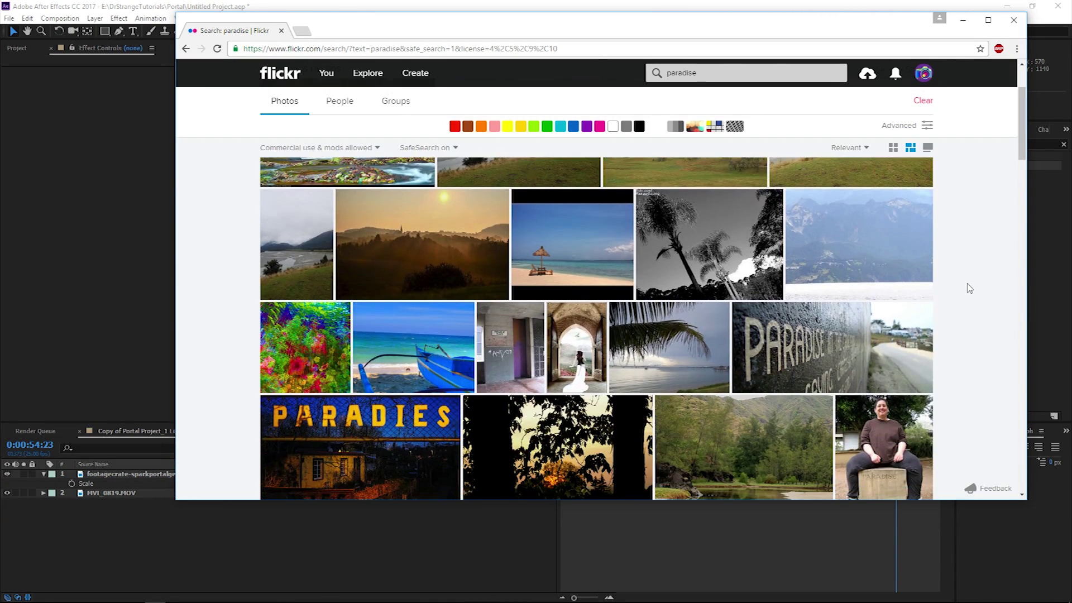
click(493, 252)
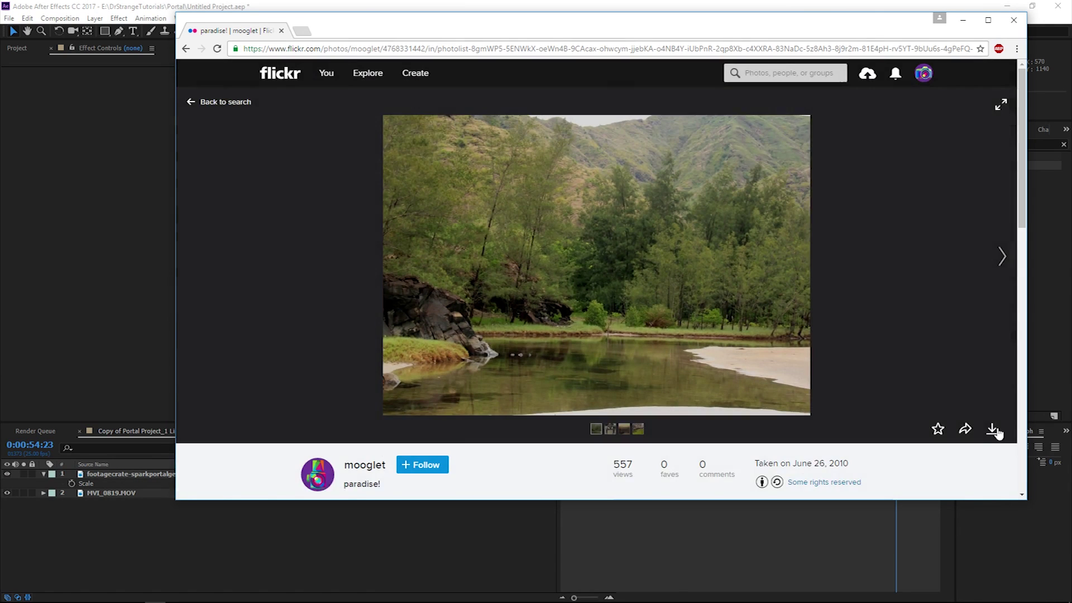
click(993, 429)
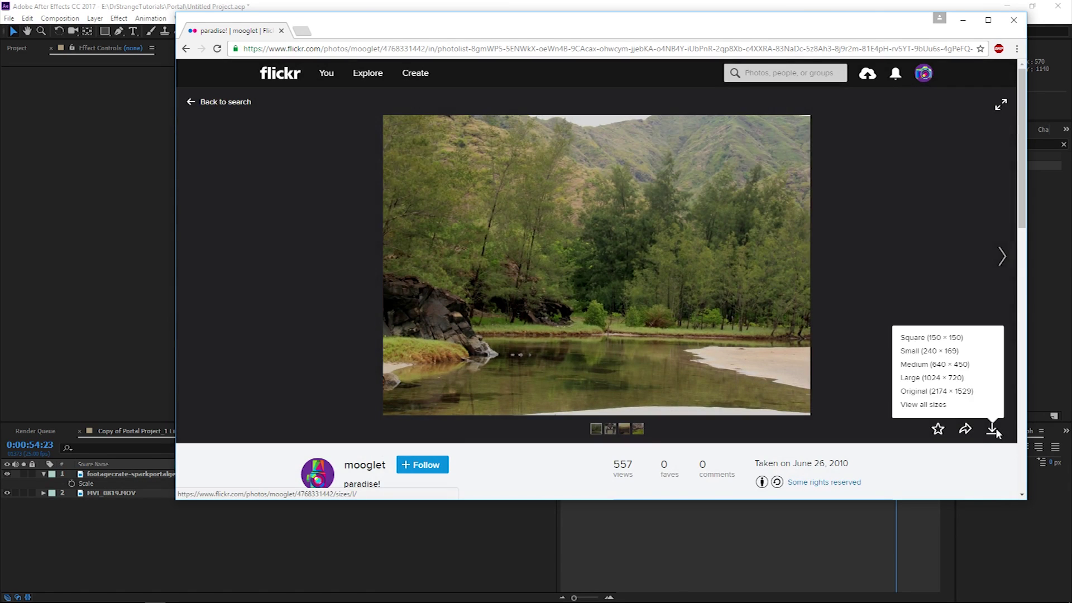
click(942, 395)
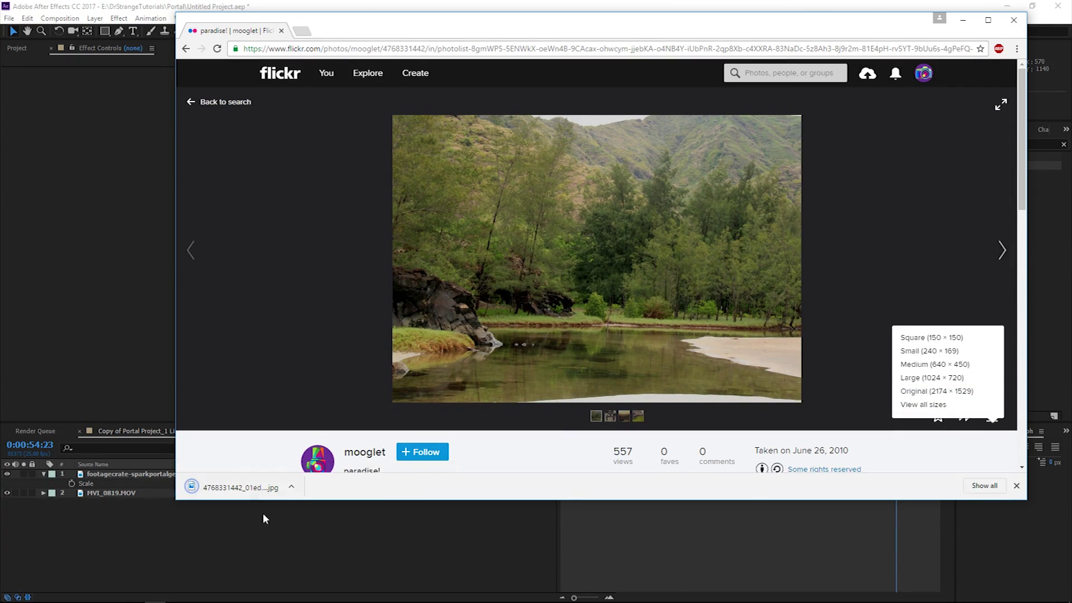
- Import the downloaded photo into After Effects, place it between the spark and footage layers, and enlarge and reposition it behind the portal
drag(242, 487, 96, 298)
drag(72, 149, 263, 491)
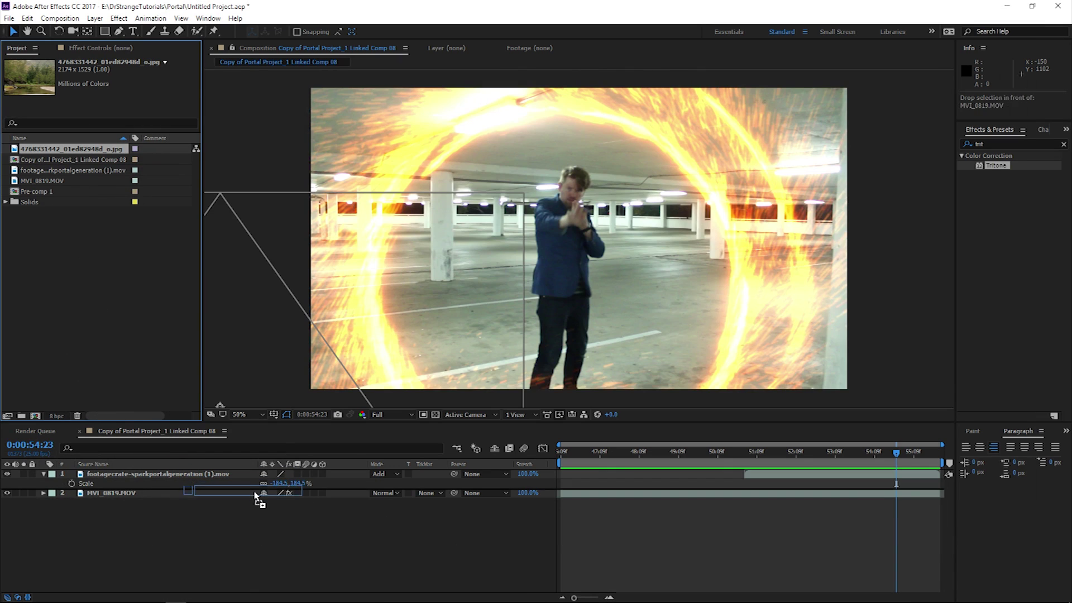
key(comma)
key(comma)
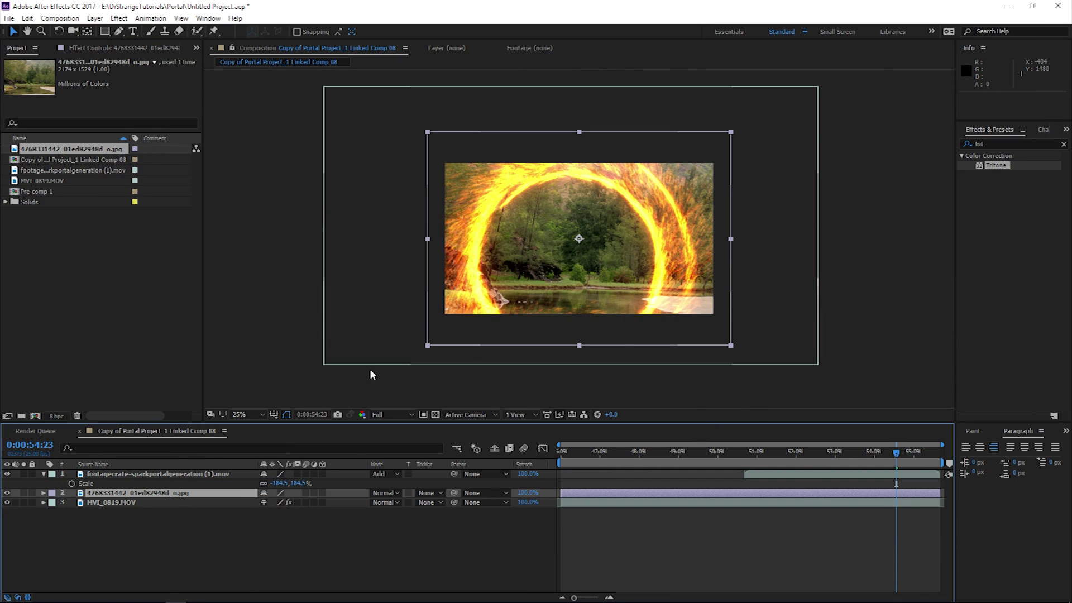
click(403, 356)
- Pre-compose the photo layer, moving all attributes into the new composition
click(155, 436)
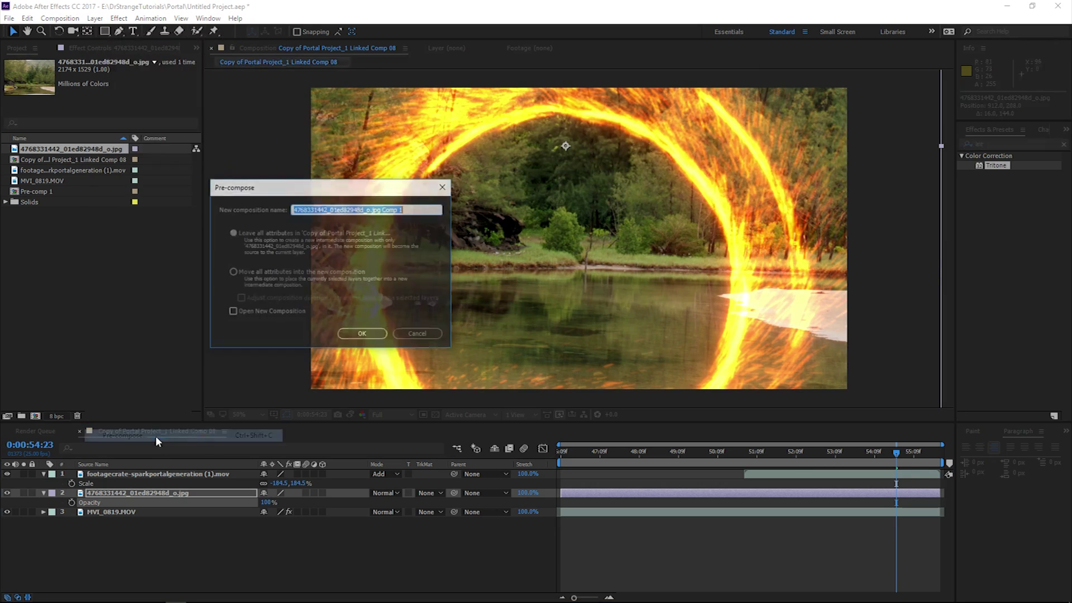
click(296, 270)
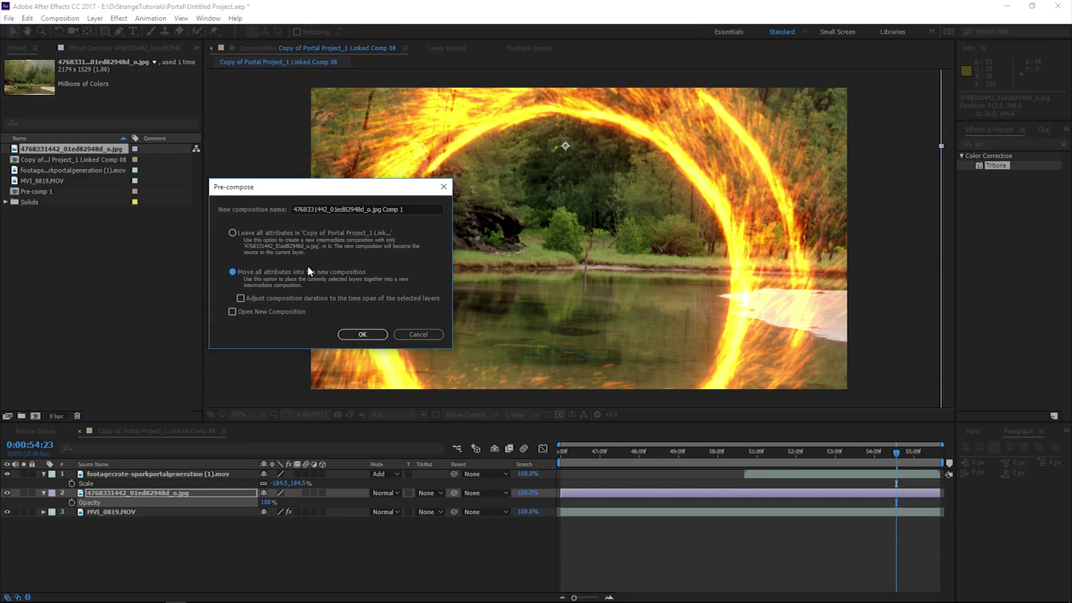
click(363, 334)
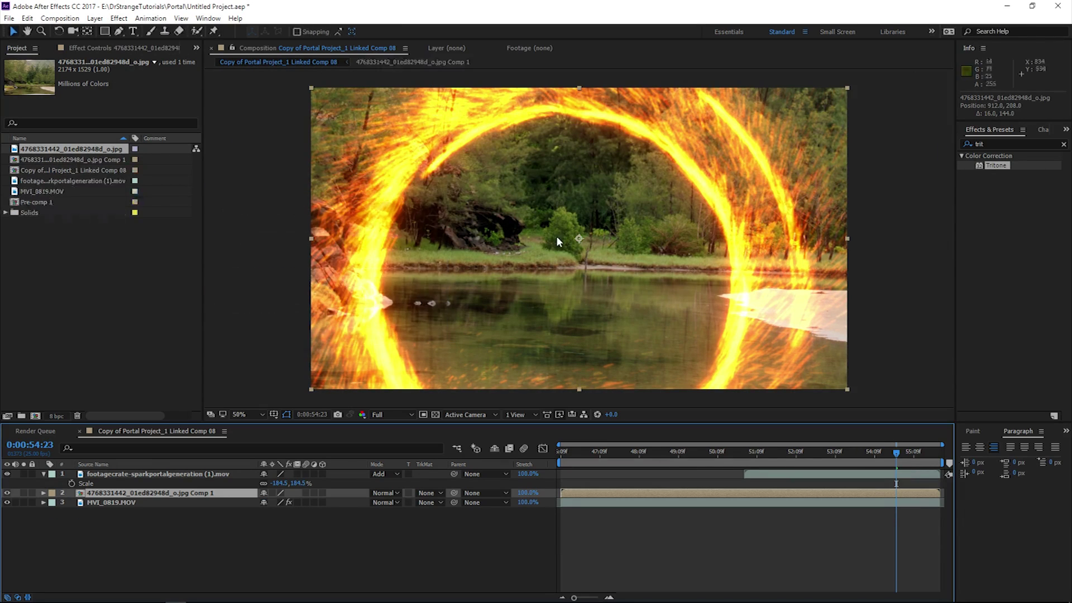
- Hide the photo composition, move to 0:00:53:18 and duplicate the MVI_0819.MOV layer
click(88, 503)
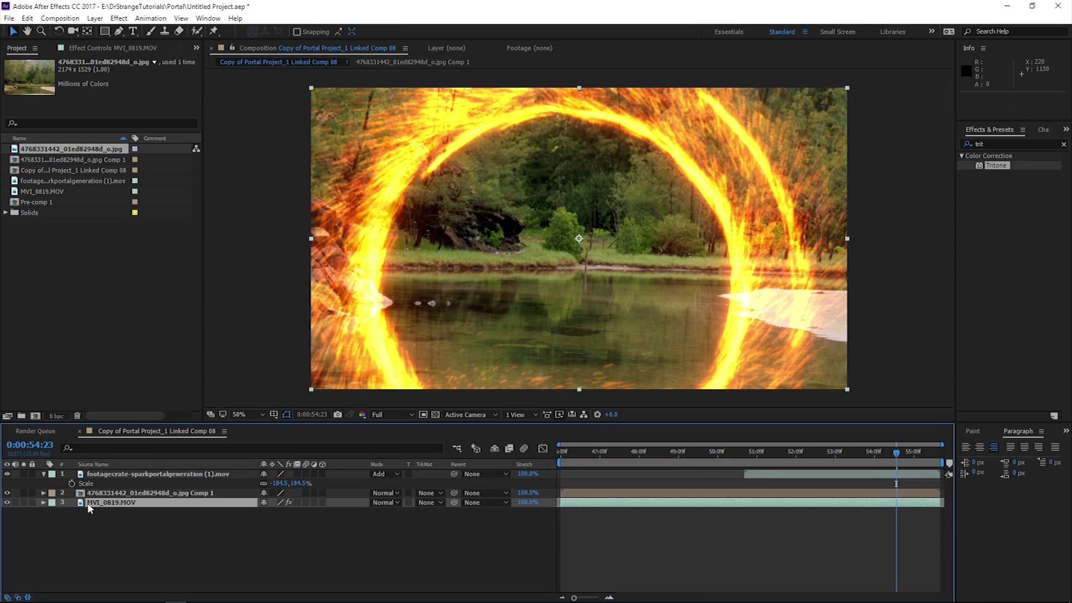
click(7, 493)
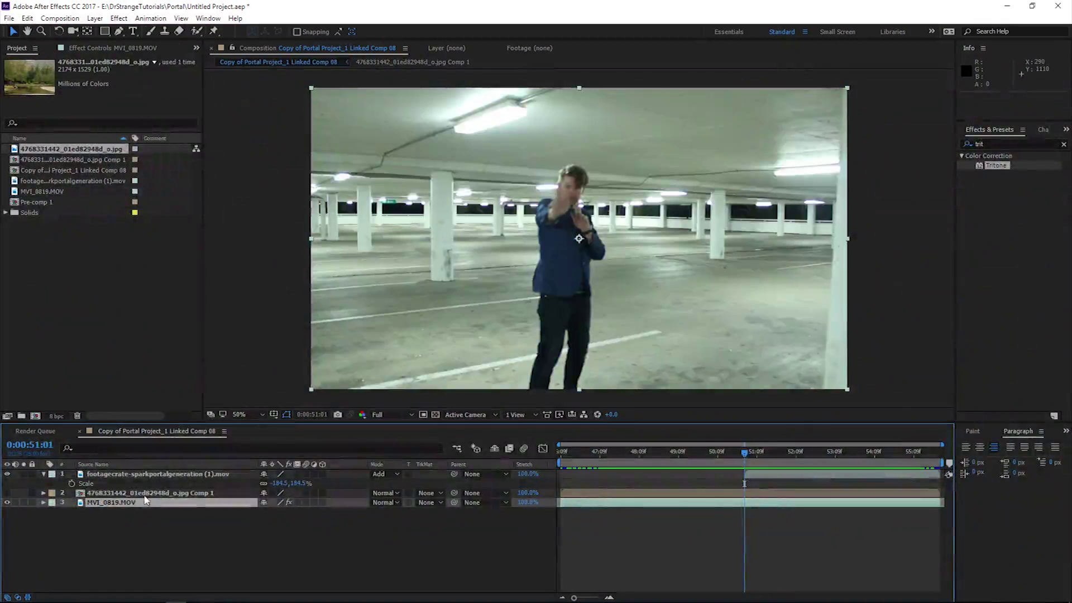
drag(746, 454, 849, 471)
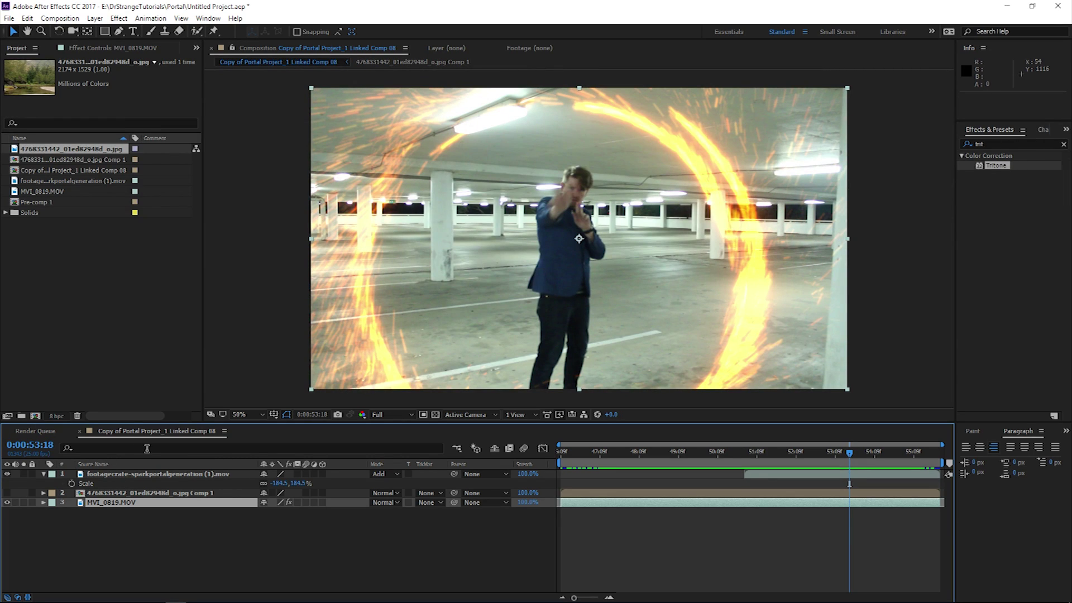
key(ctrl+d)
- Draw an elliptical mask on the upper footage copy to match the portal ring and feather it 66 pixels
drag(104, 31, 140, 54)
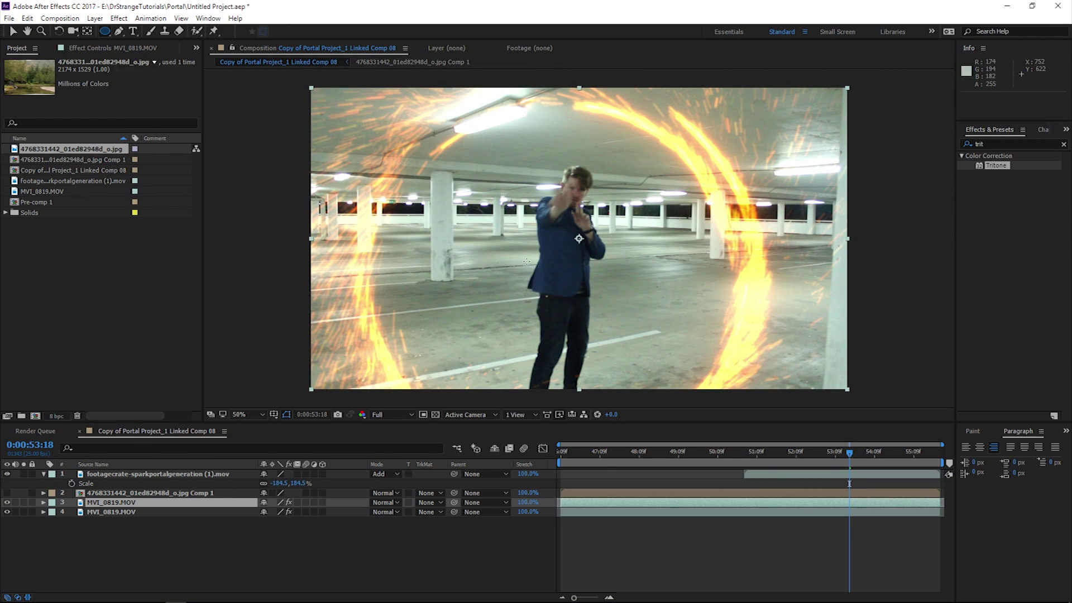
drag(532, 256, 720, 432)
click(63, 521)
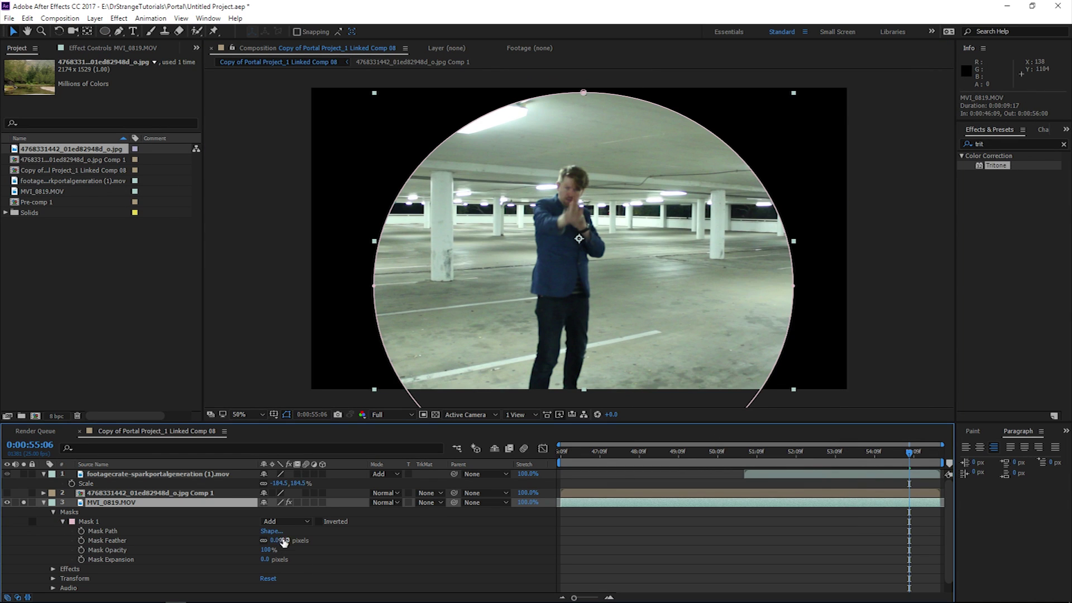
drag(284, 542, 317, 538)
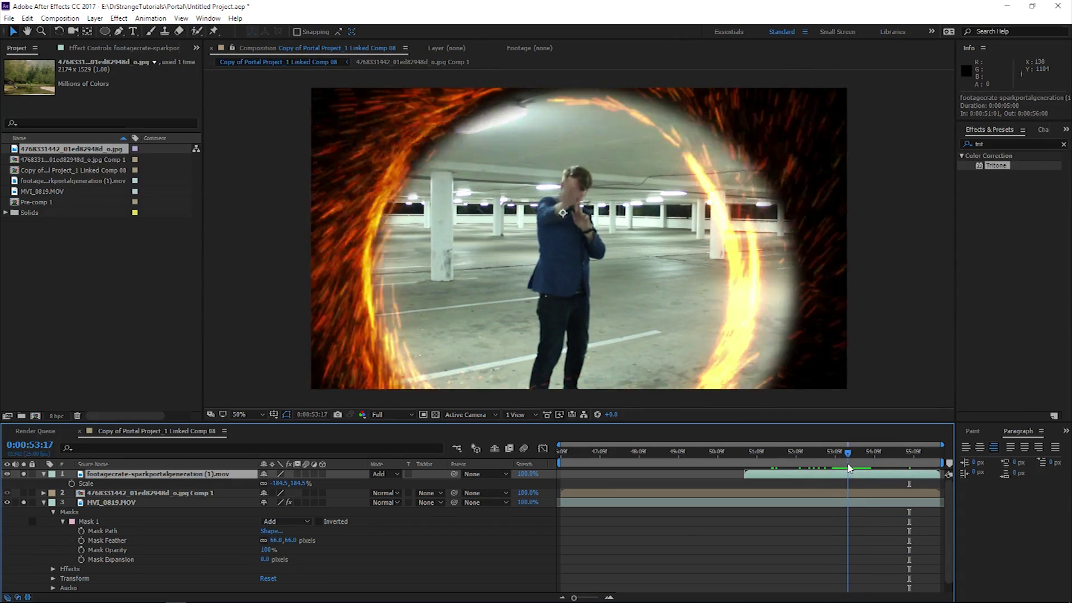
- Apply Twirl to the masked MVI_0819.MOV layer, keyframe its Angle at 0° on 0:00:54:03 and set its center to 976, 712
drag(848, 468, 866, 471)
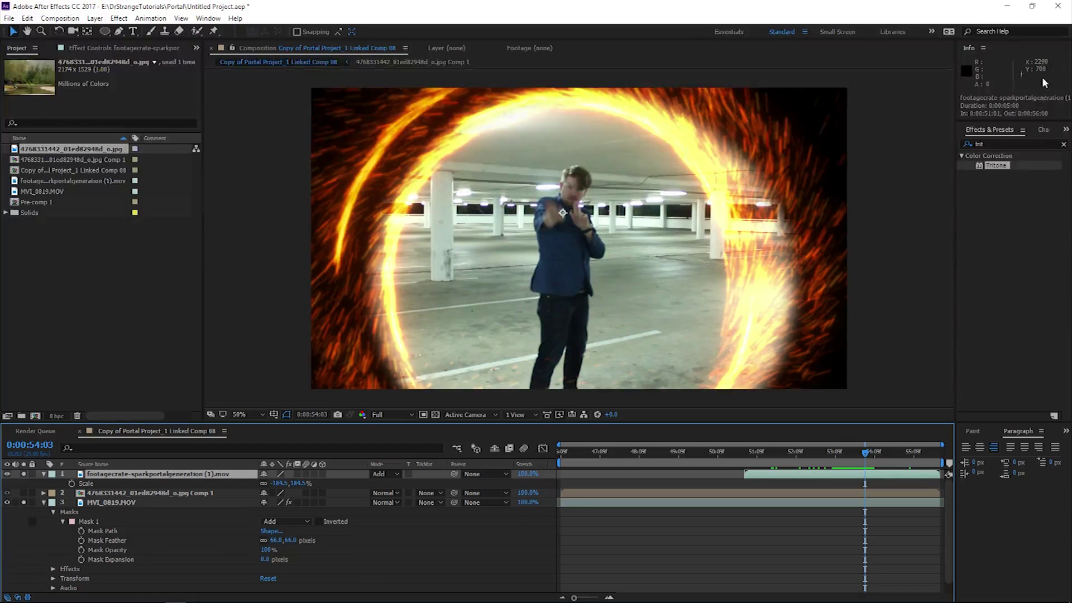
click(995, 144)
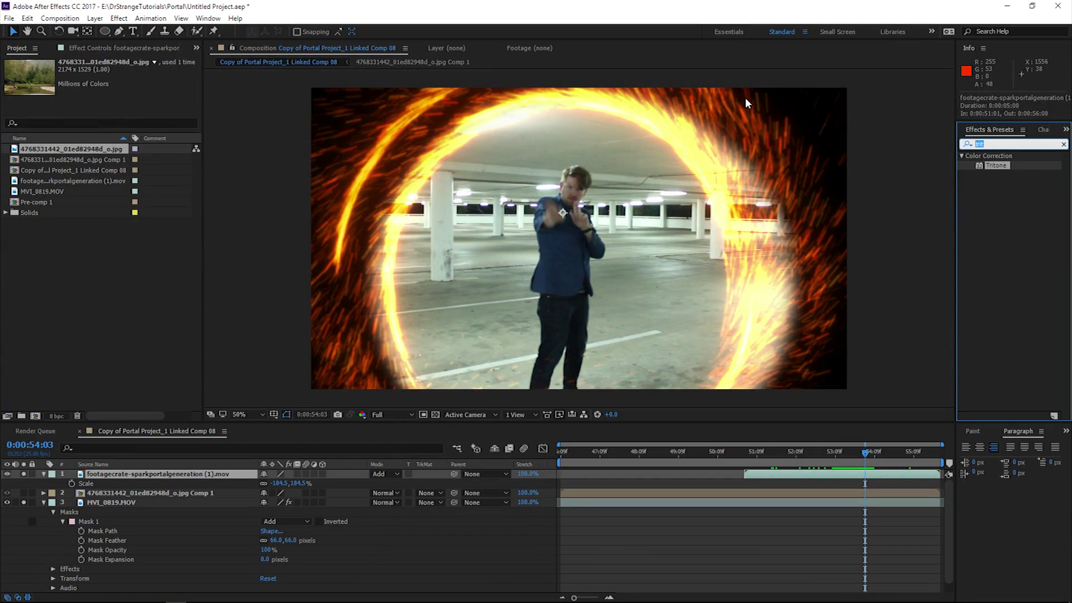
text(twirl)
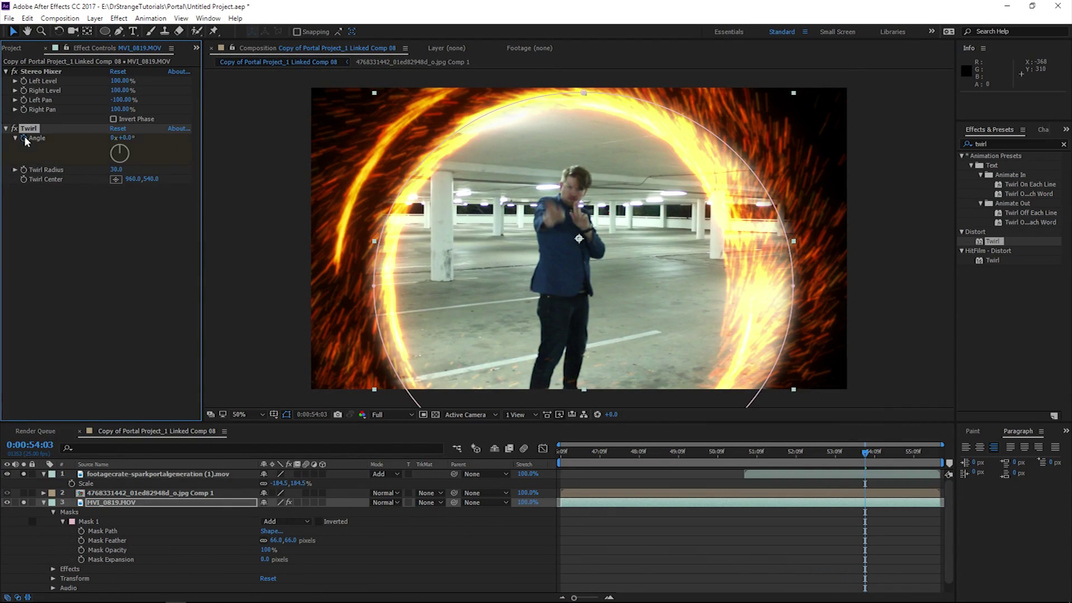
click(116, 179)
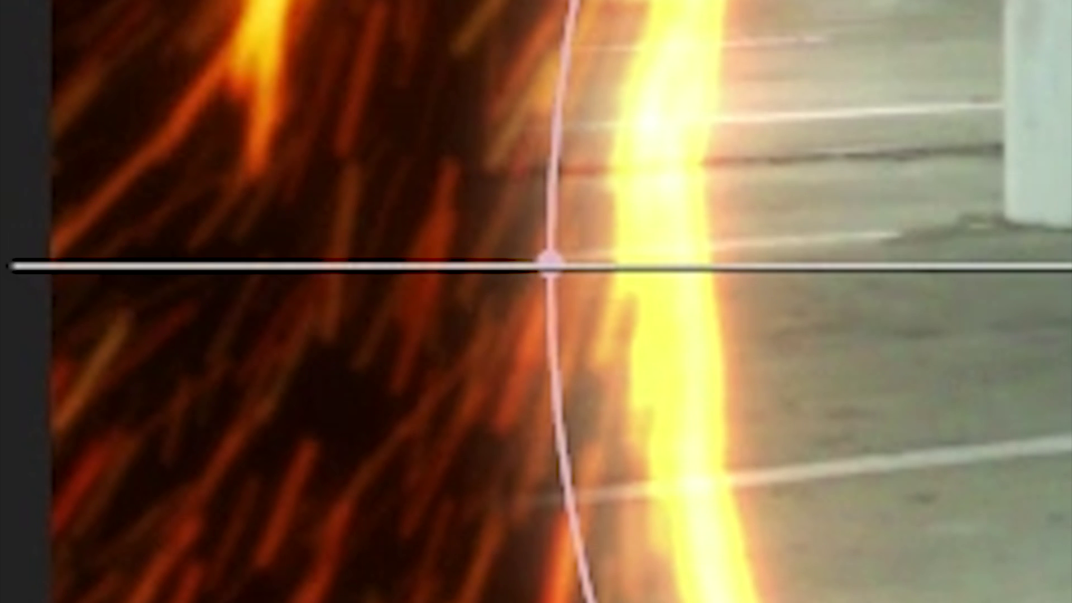
click(583, 288)
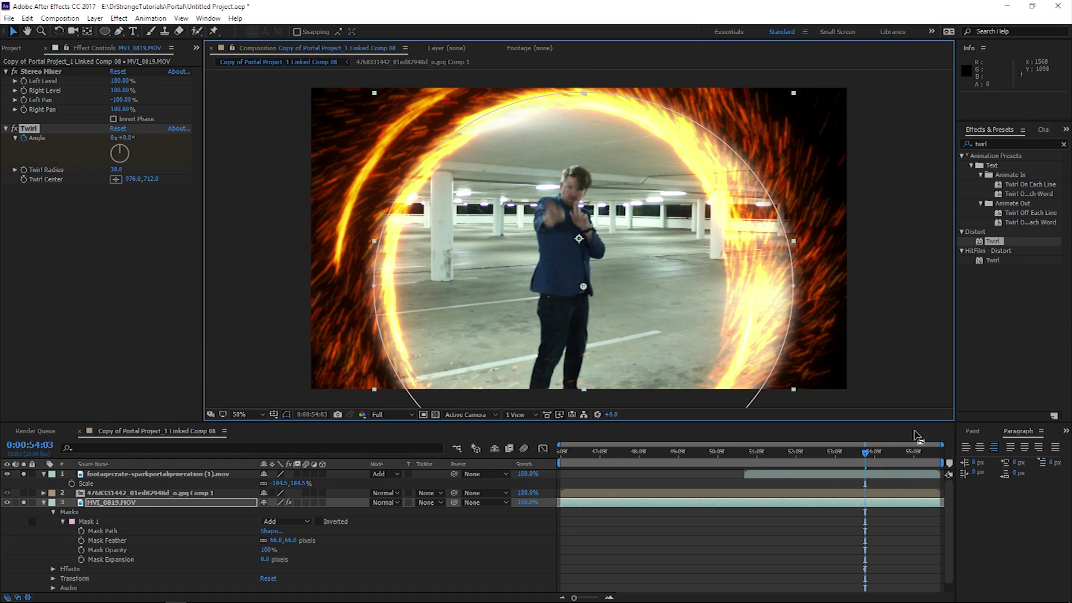
- Keyframe the footage layer's Twirl angle to 264° at 0:00:54:22
click(868, 455)
drag(869, 455, 895, 452)
mouse_move(120, 146)
mouse_down()
mouse_move(130, 157)
mouse_move(114, 174)
mouse_move(104, 155)
mouse_up()
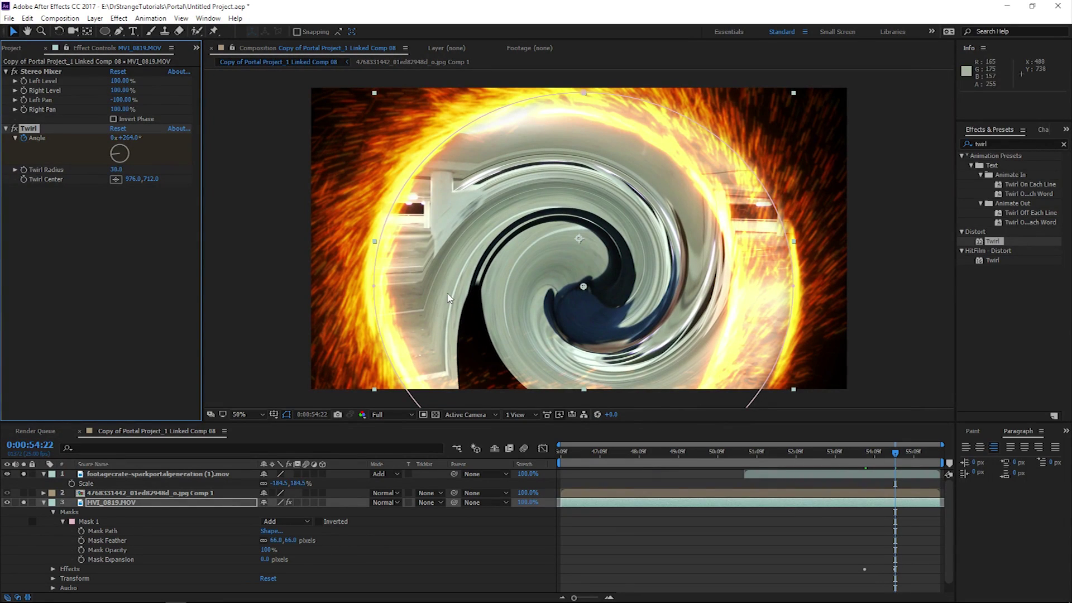
- Add Motion Tile above Twirl on the masked footage layer with an output height of 180 and mirrored edges
click(1005, 143)
text(motion t)
drag(1002, 185, 45, 111)
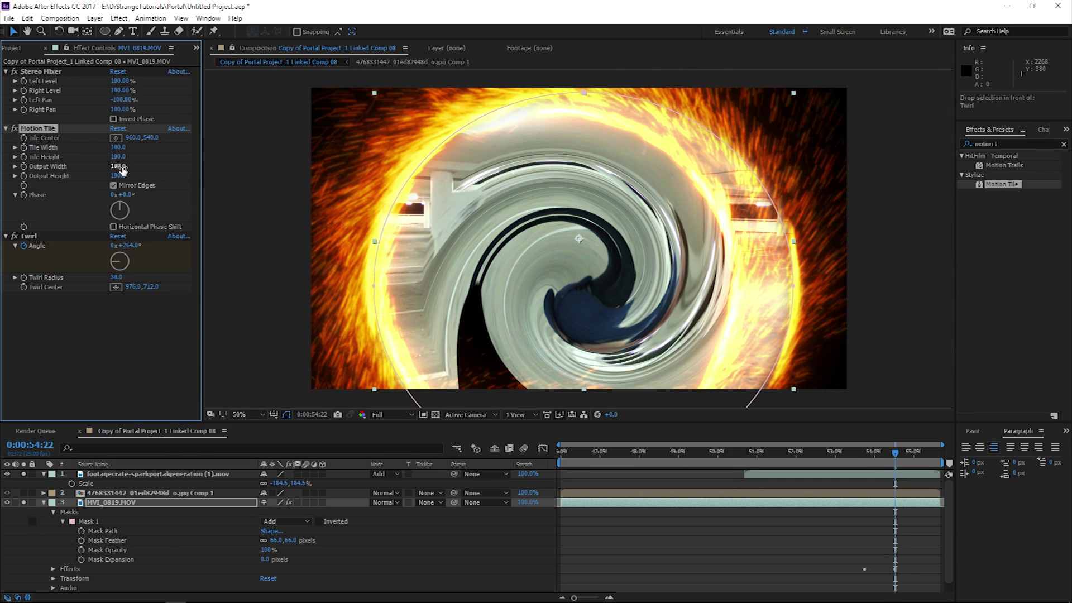
drag(128, 178, 120, 179)
click(113, 185)
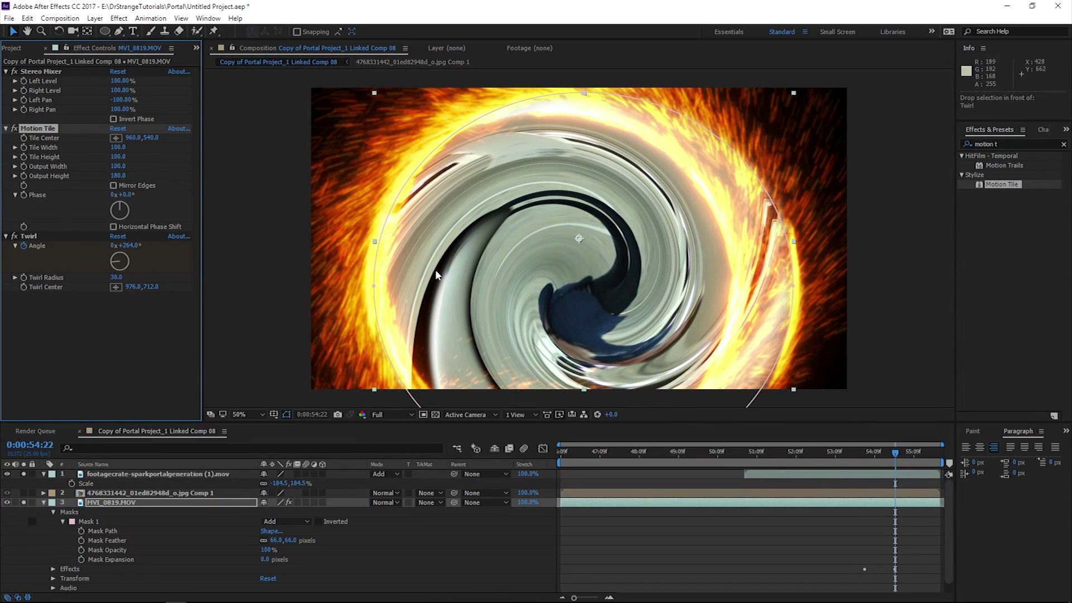
click(113, 185)
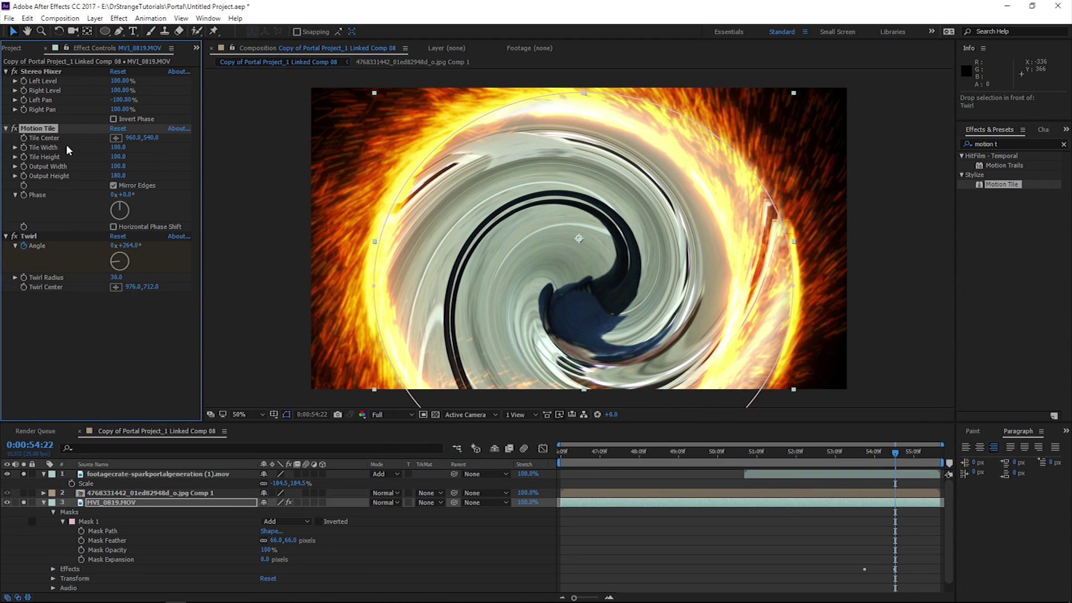
- Check the order of Motion Tile and Twirl, and preview the footage layer's twirl animation from 0:00:54:02
drag(49, 132, 109, 312)
drag(41, 191, 43, 178)
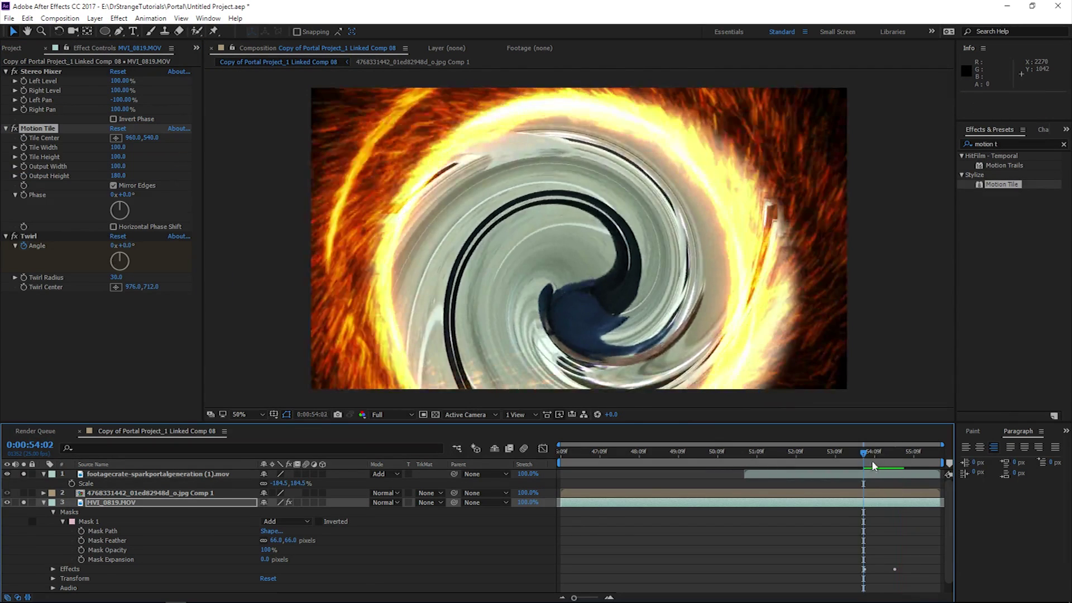
key(space)
drag(895, 464, 863, 464)
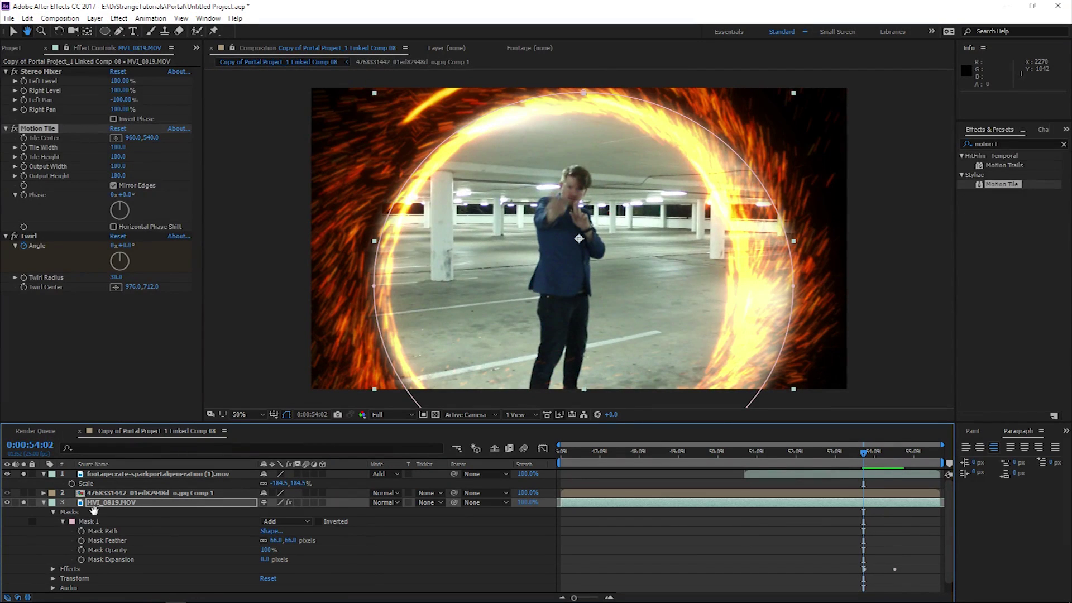
- Copy Mask 1 from the MVI_0819.MOV layer onto the photo composition layer and make that layer visible
click(91, 523)
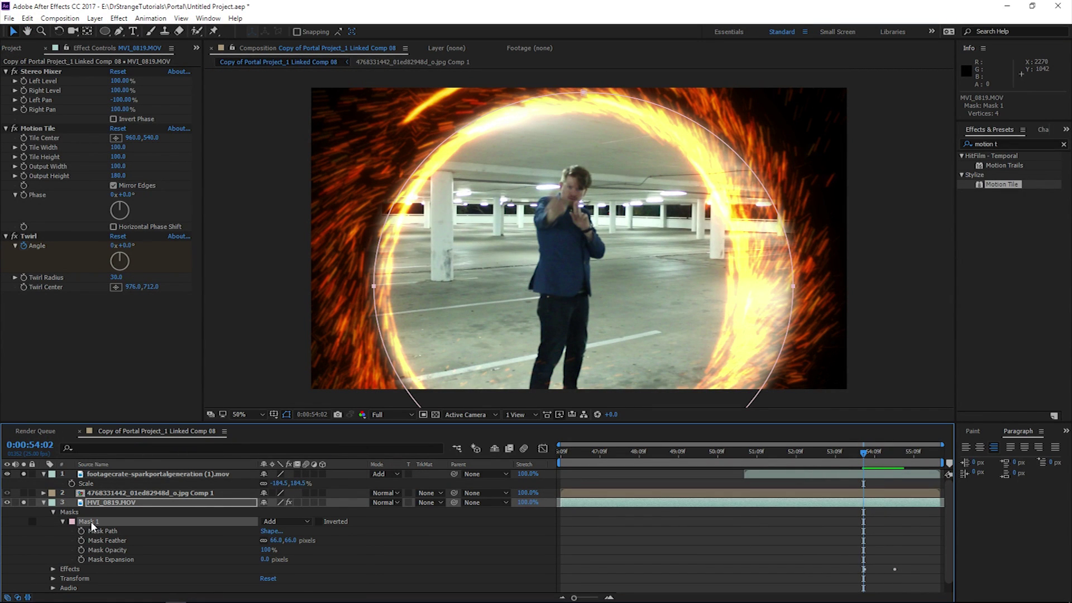
click(24, 493)
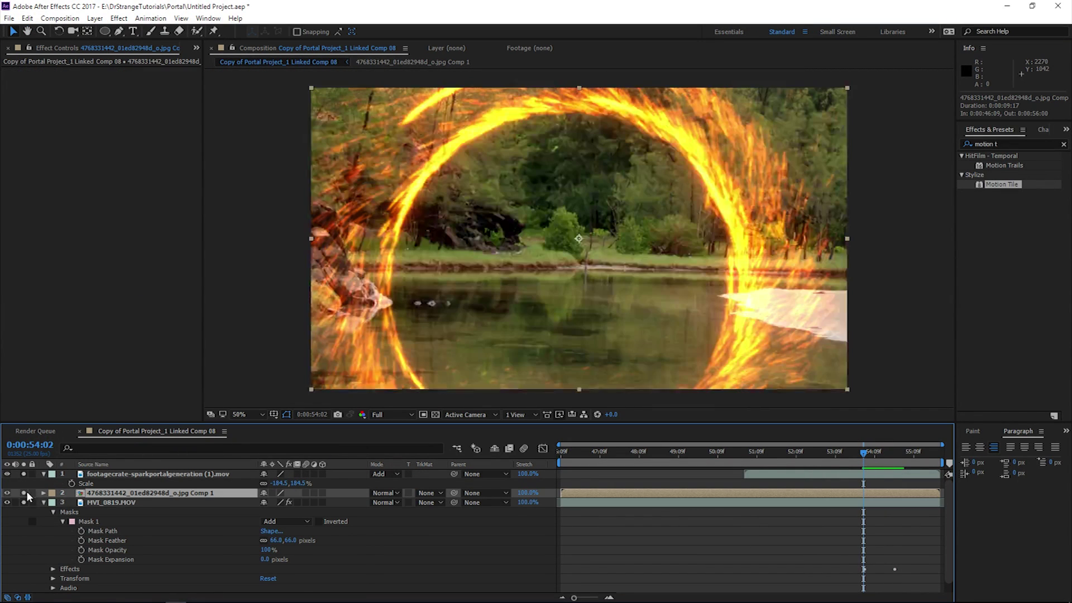
click(110, 495)
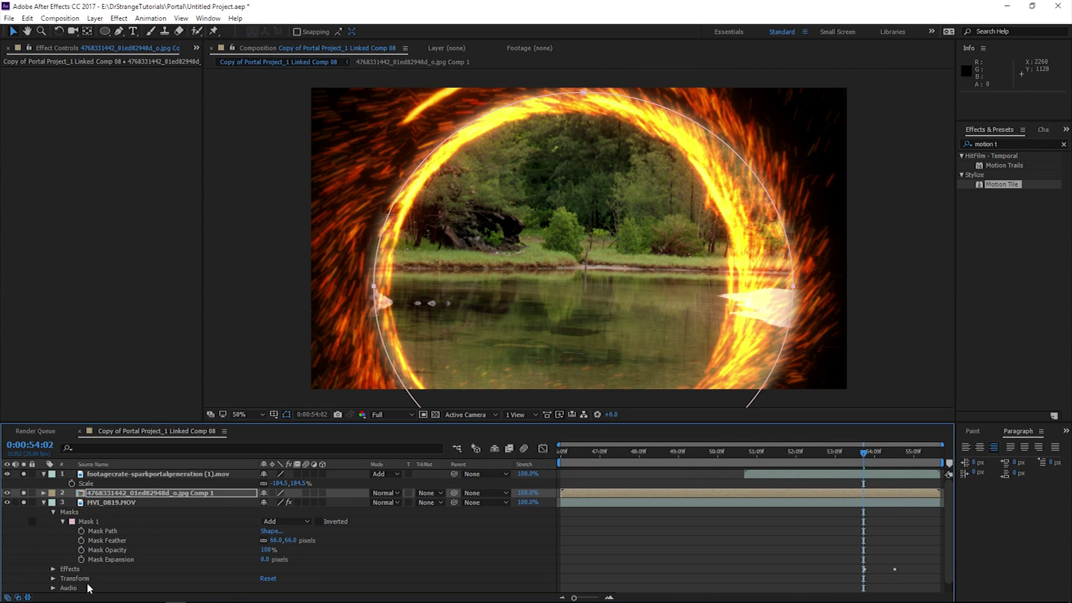
- Copy the Motion Tile and Twirl effects from the MVI_0819.MOV layer to the photo composition layer
click(93, 567)
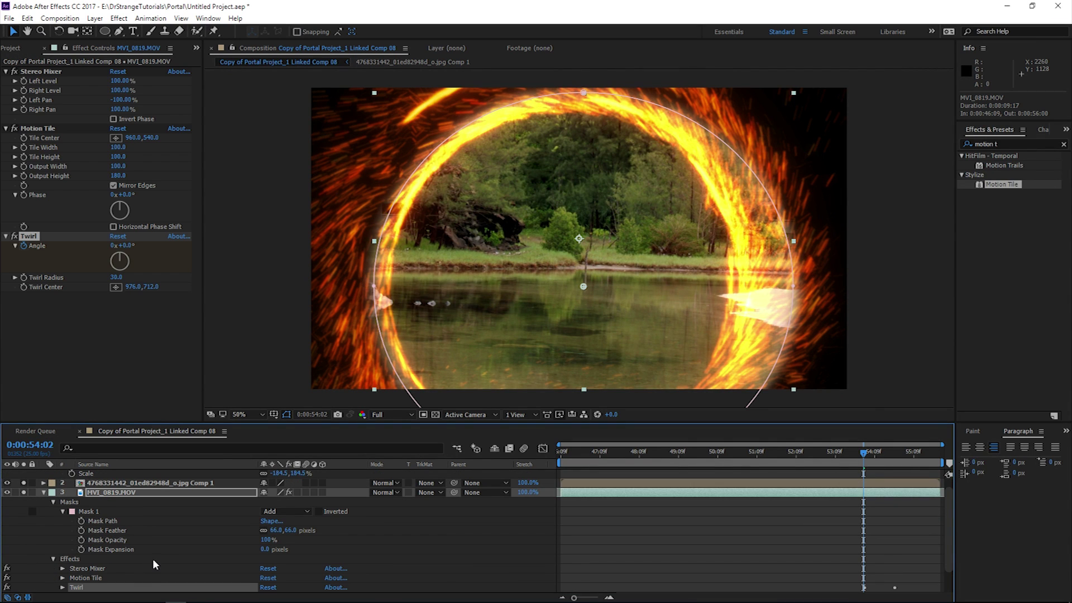
click(89, 568)
click(89, 578)
scroll(91, 582, down, 1)
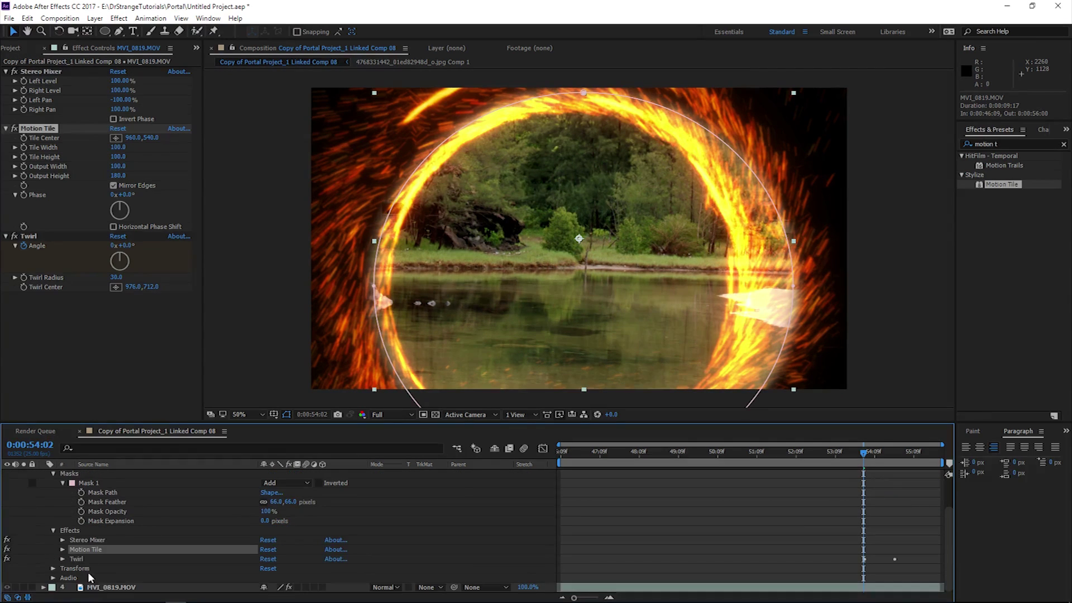
scroll(93, 583, up, 2)
click(145, 492)
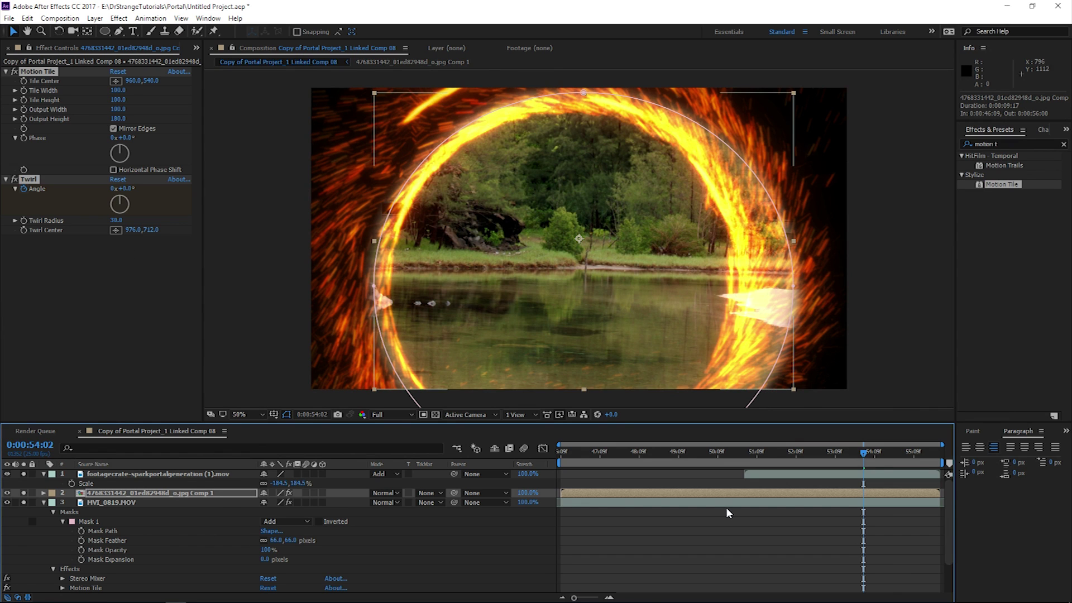
- Time-reverse the photo layer's Twirl angle keyframes and set the angle at 0:00:54:02 to -264°
key(u)
drag(851, 504, 900, 518)
right_click(895, 512)
mouse_move(949, 503)
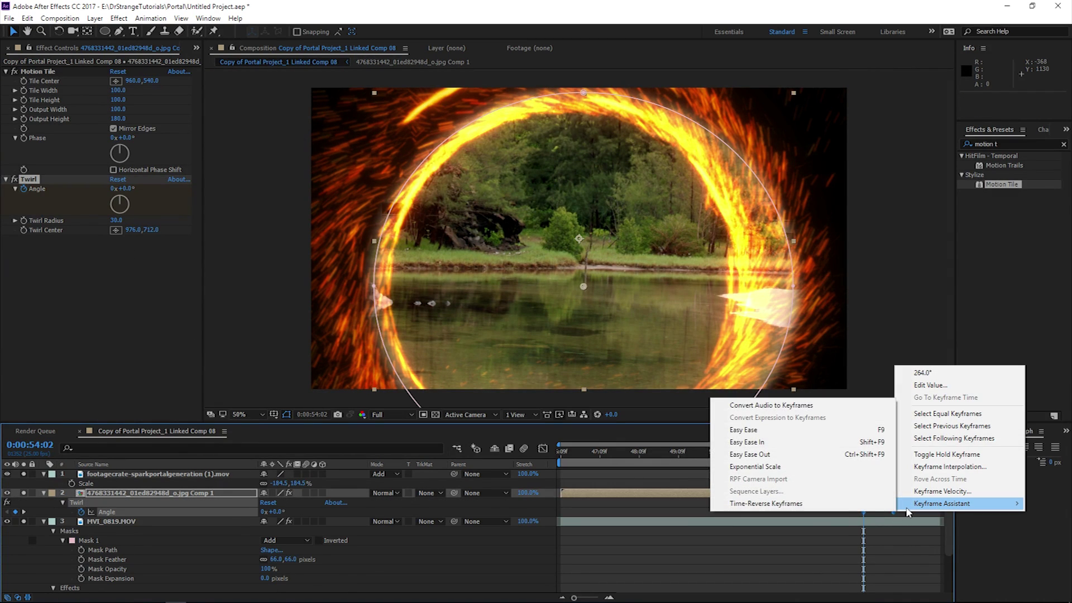
click(862, 505)
mouse_move(864, 454)
mouse_down()
mouse_move(881, 459)
mouse_move(863, 458)
mouse_up()
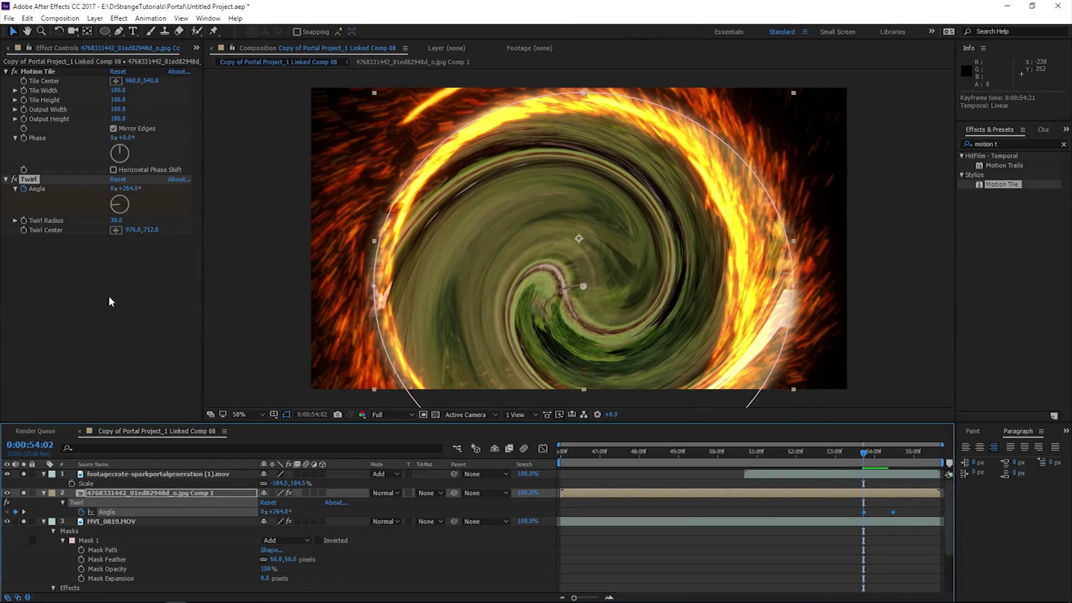
click(136, 205)
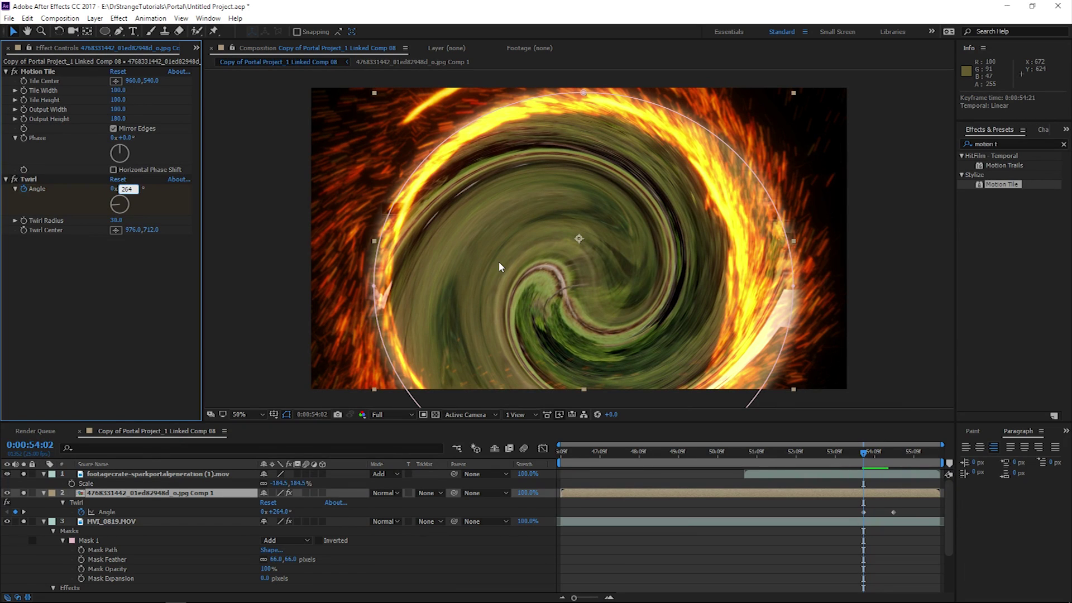
text(-)
key(Return)
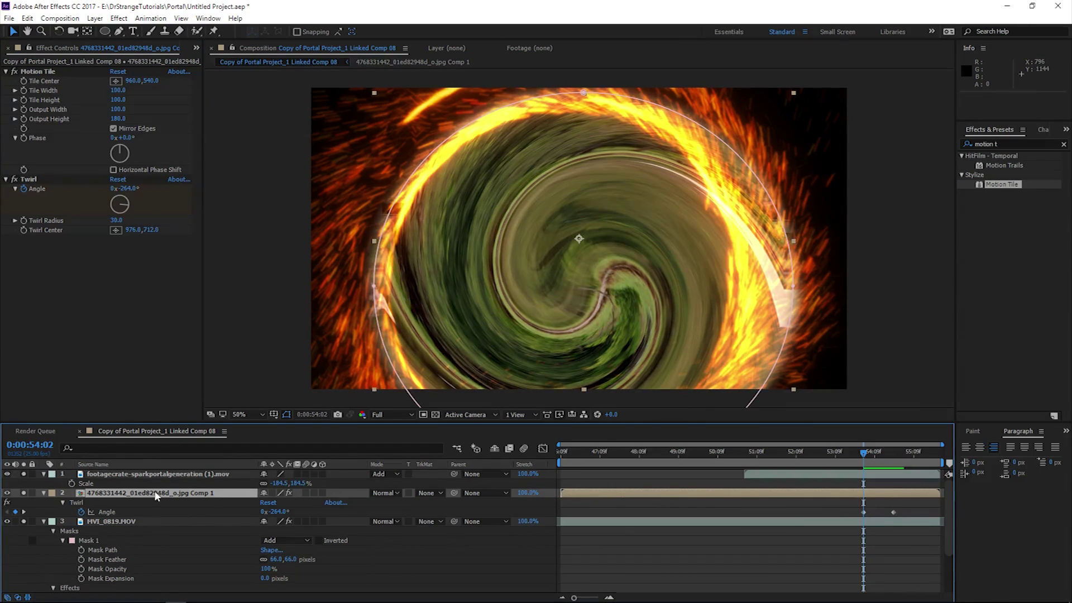
- Keyframe the photo layer's opacity from 0% at 0:00:54:02 to 100% at 0:00:54:22
key(t)
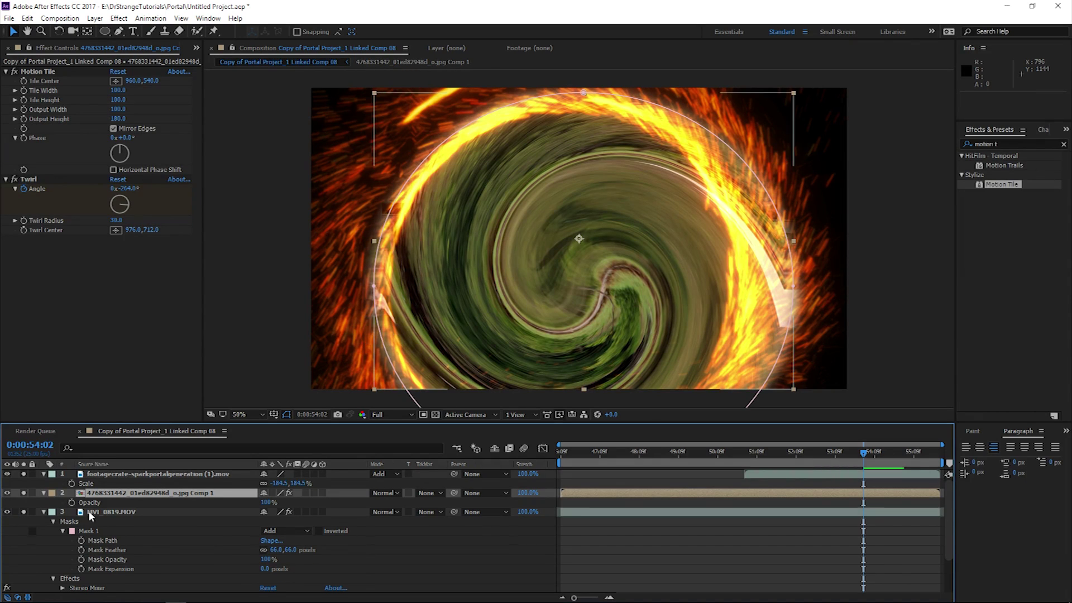
scroll(833, 538, down, 2)
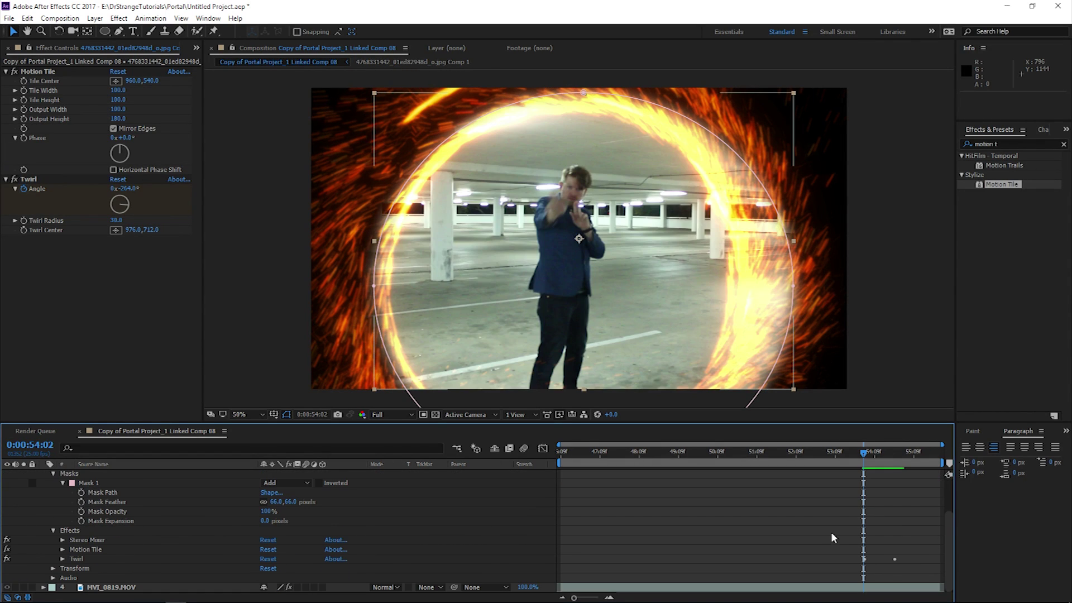
scroll(561, 499, up, 1)
drag(864, 454, 896, 463)
scroll(139, 524, up, 1)
drag(265, 503, 545, 497)
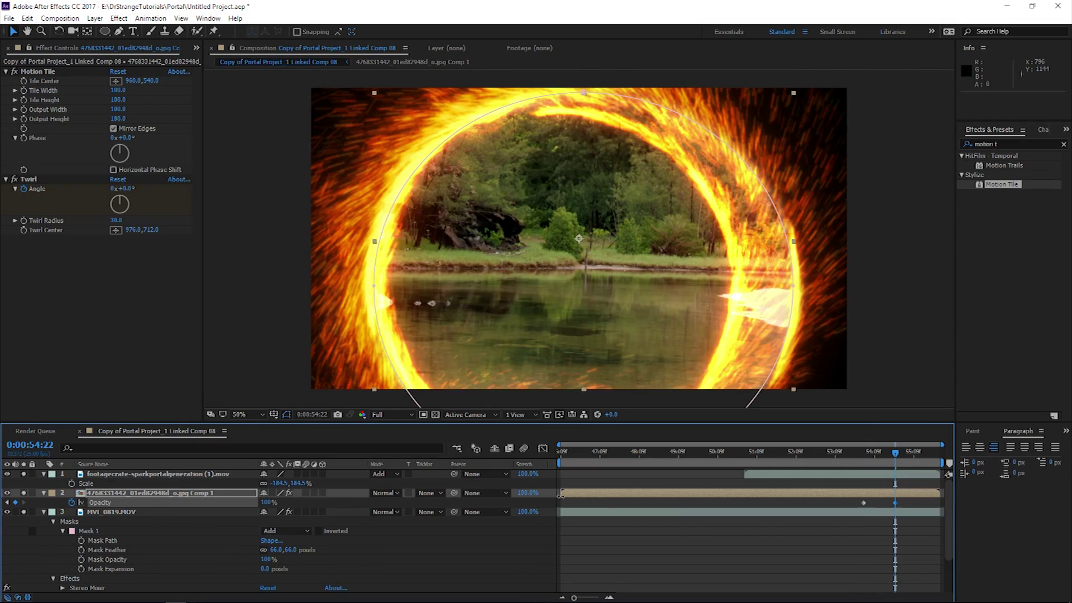
- Preview the twirling cross-fade from the garage footage to the landscape photo
key(j)
key(space)
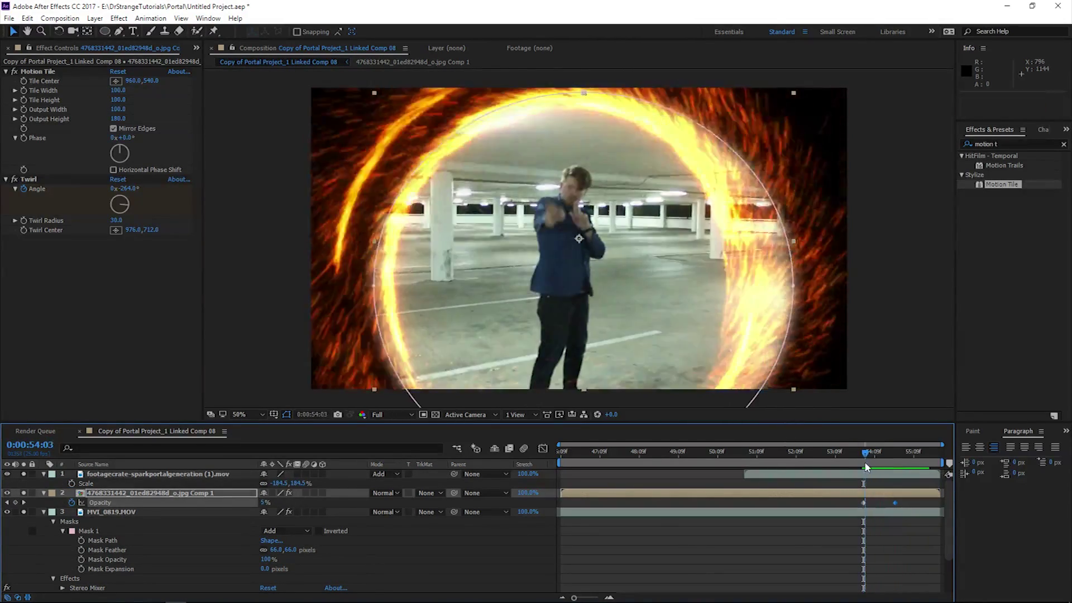
click(874, 465)
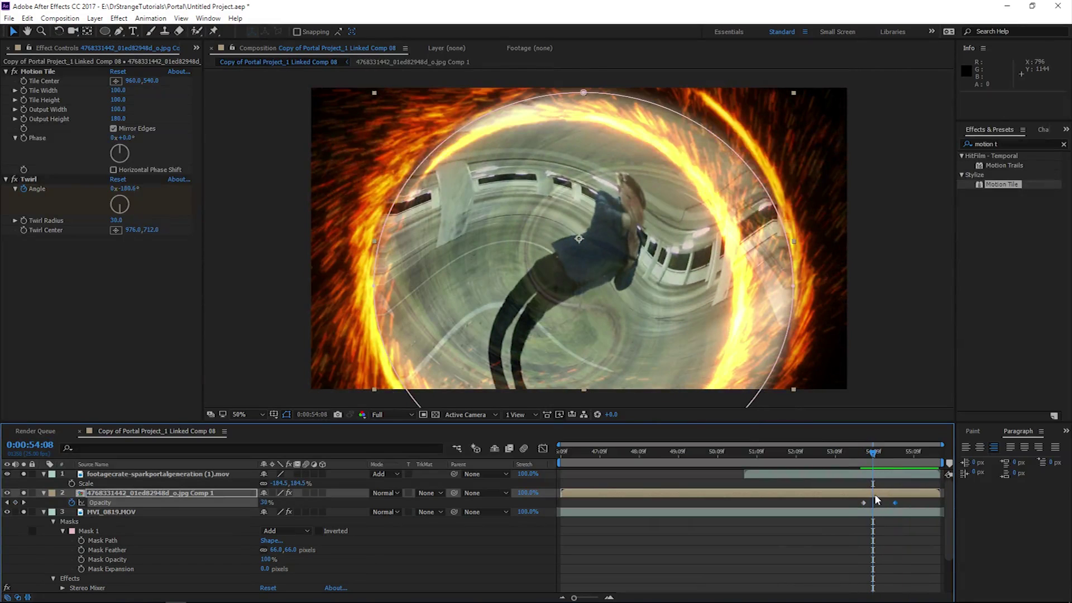
- Pre-compose the photo and masked footage layers together, and return to the main composition at 0:00:54:02
click(874, 494)
shift+click(874, 511)
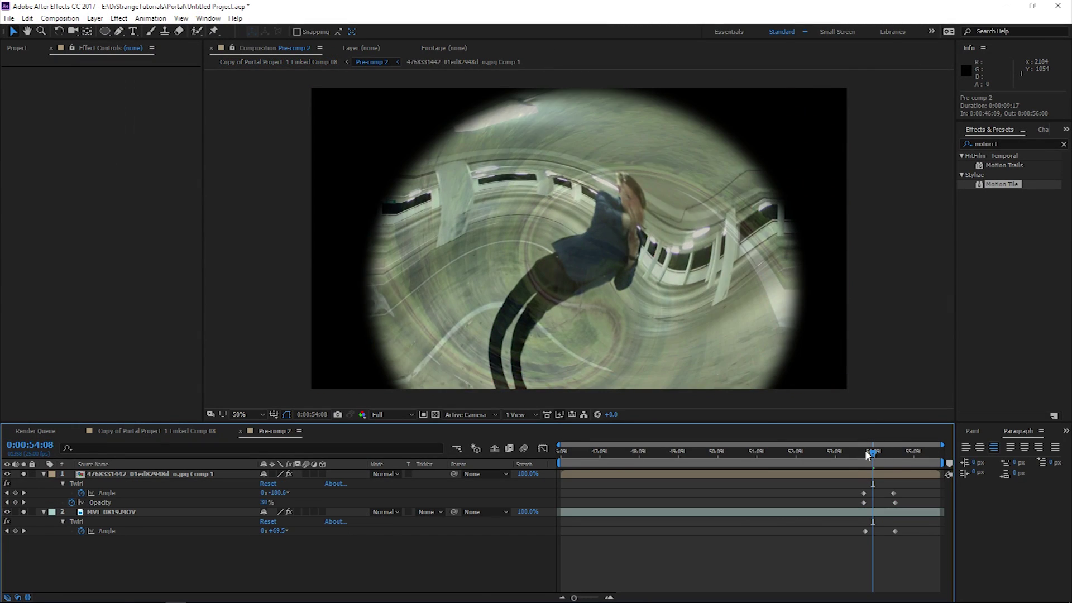
click(865, 455)
click(122, 431)
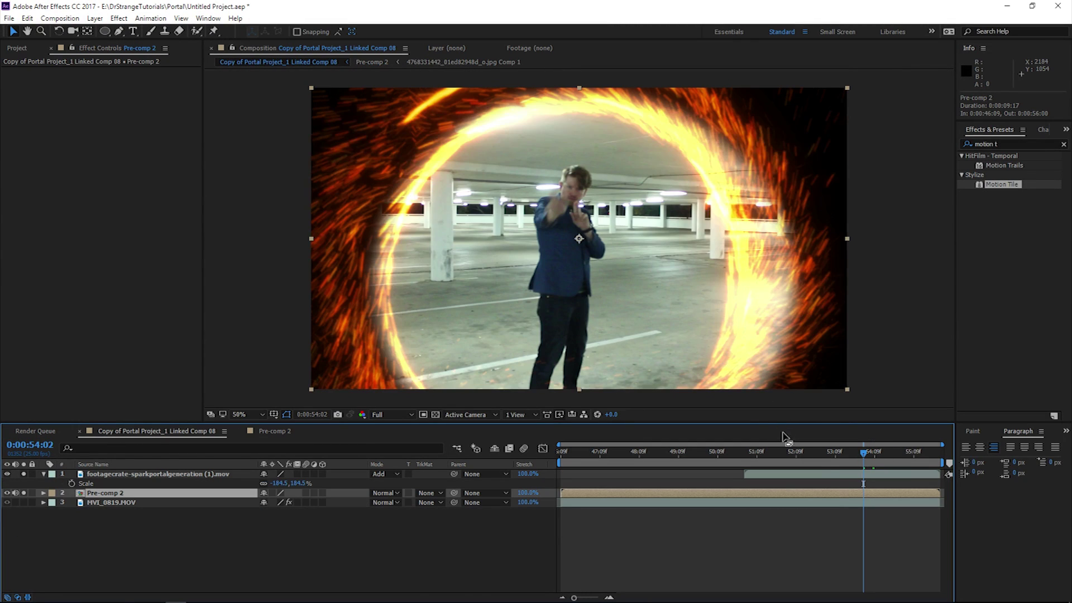
- Trim the Pre-comp 2 layer to start at 0:00:54:02 and add a layer marker at 0:00:54:22
click(849, 494)
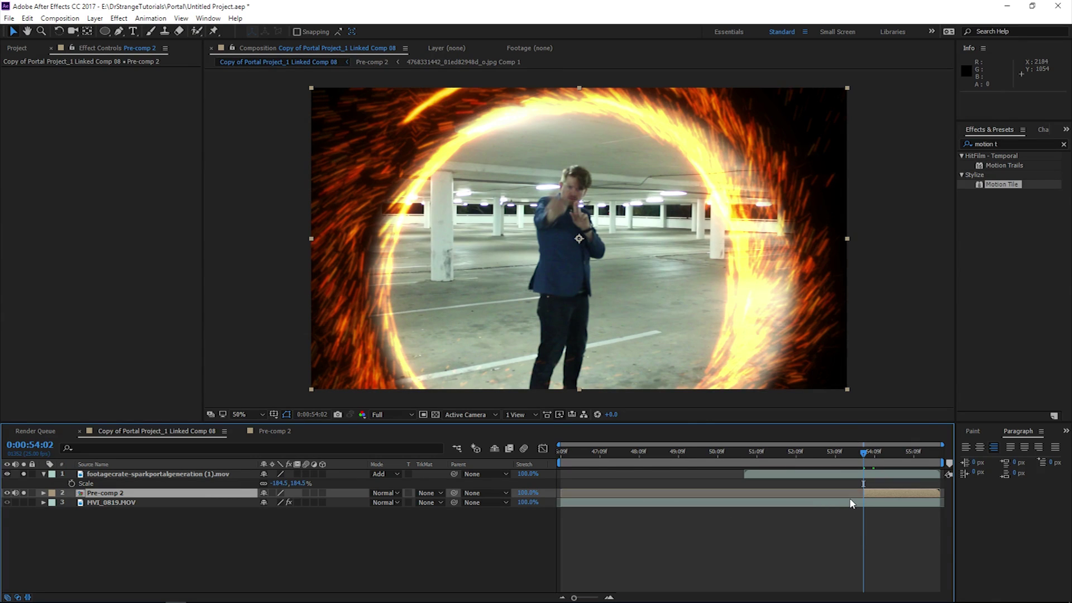
double_click(876, 493)
click(878, 462)
drag(878, 461, 895, 462)
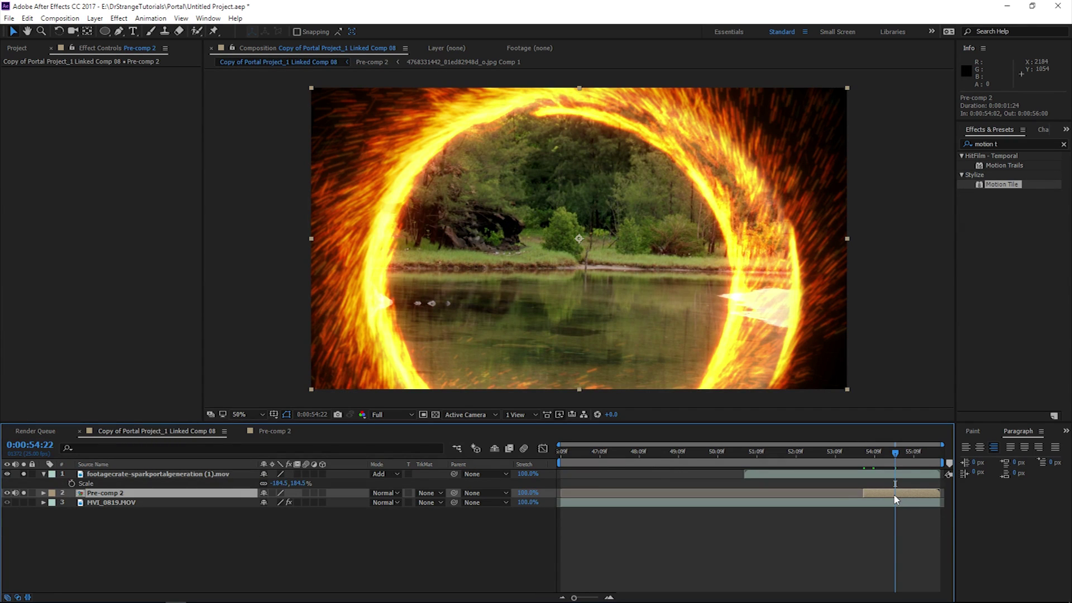
drag(897, 463, 867, 464)
- Apply Fast Blur to Pre-comp 2 and keyframe Blurriness at 0 on 0:00:54:02, 36 on 0:00:54:12 and 0 on 0:00:54:22
click(1008, 143)
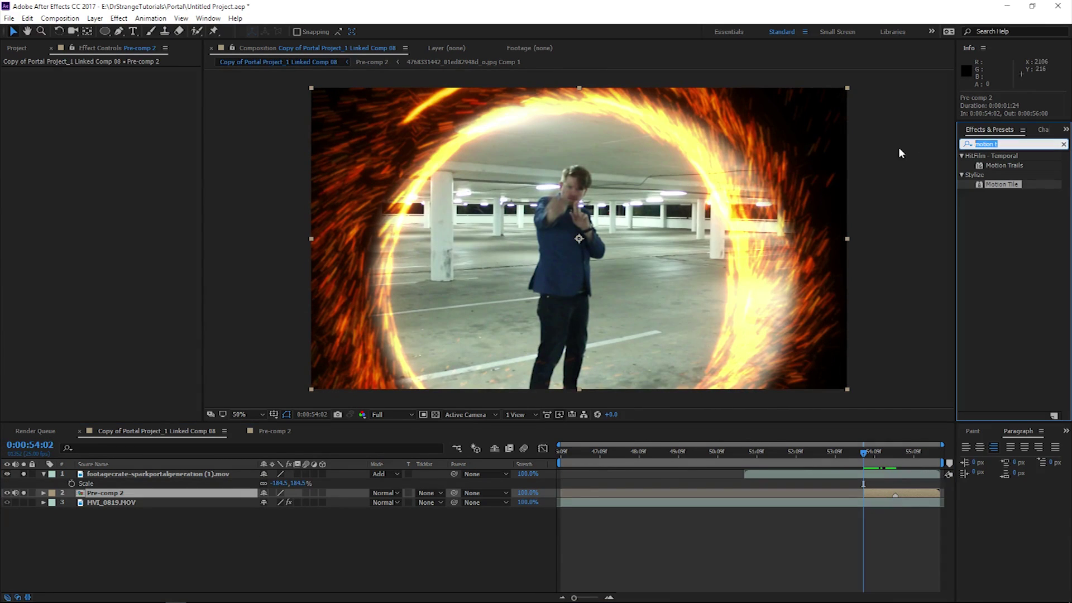
text(fast)
double_click(999, 222)
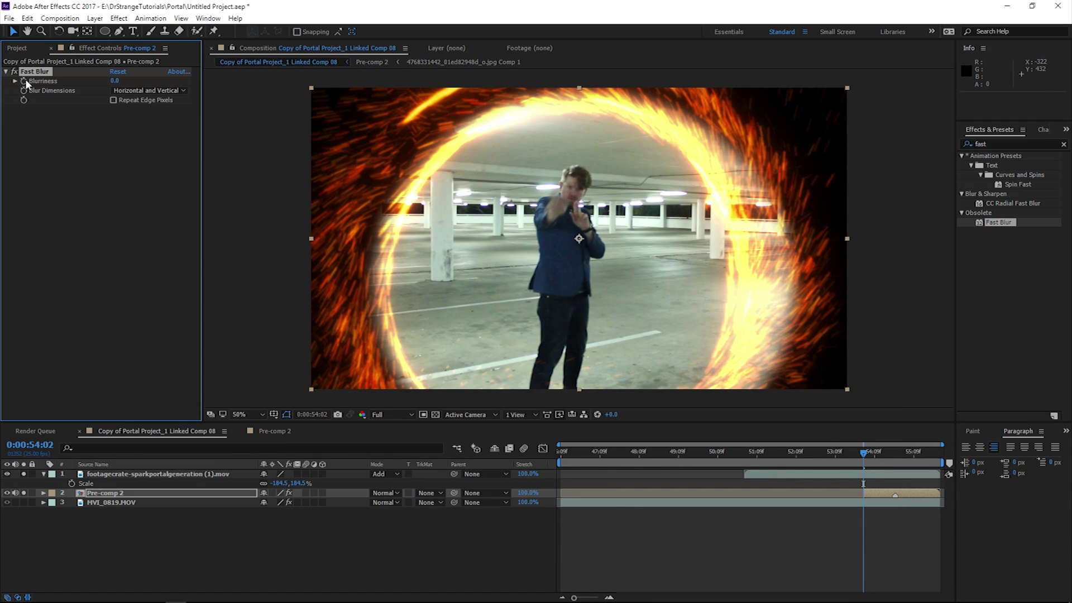
mouse_move(881, 457)
mouse_down()
mouse_move(896, 460)
mouse_move(880, 455)
mouse_up()
click(115, 82)
key(u)
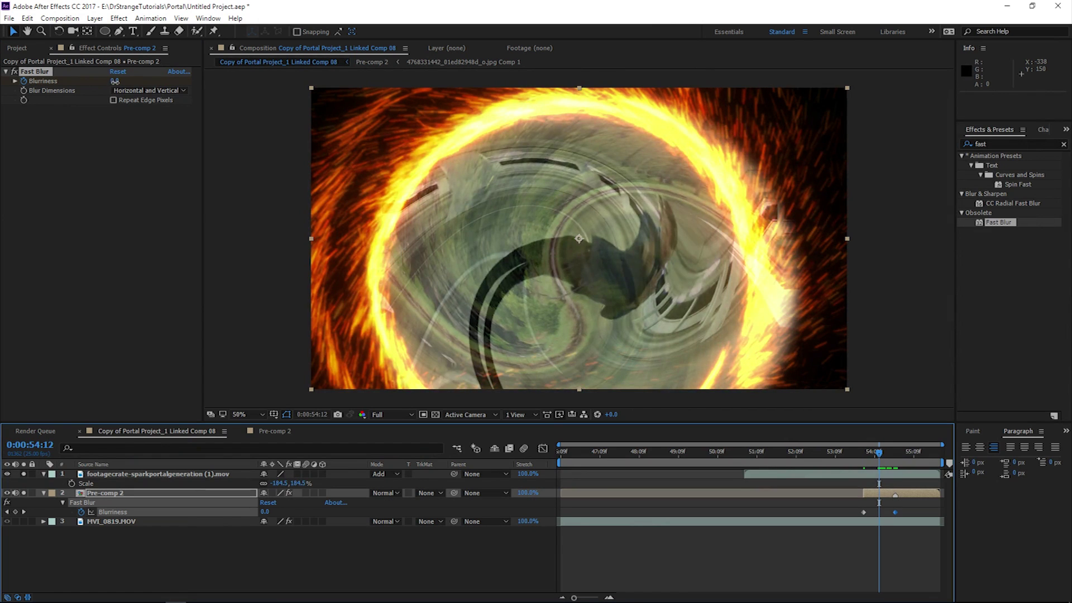
drag(115, 81, 132, 81)
mouse_move(865, 457)
mouse_down()
mouse_move(888, 456)
mouse_move(880, 470)
mouse_up()
- Apply Turbulent Displace to Pre-comp 2 with Size 49, keyframing Amount at 0 on 0:00:54:02, 127 on 0:00:54:12 and 0 on 0:00:54:22
click(1003, 142)
text(turb)
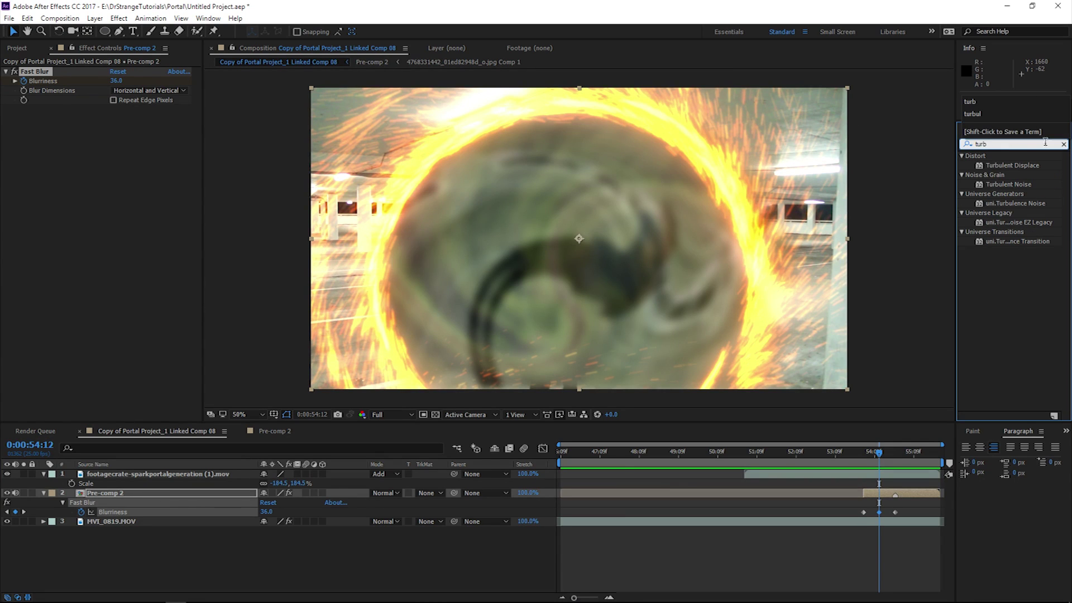
drag(1011, 166, 168, 198)
click(863, 454)
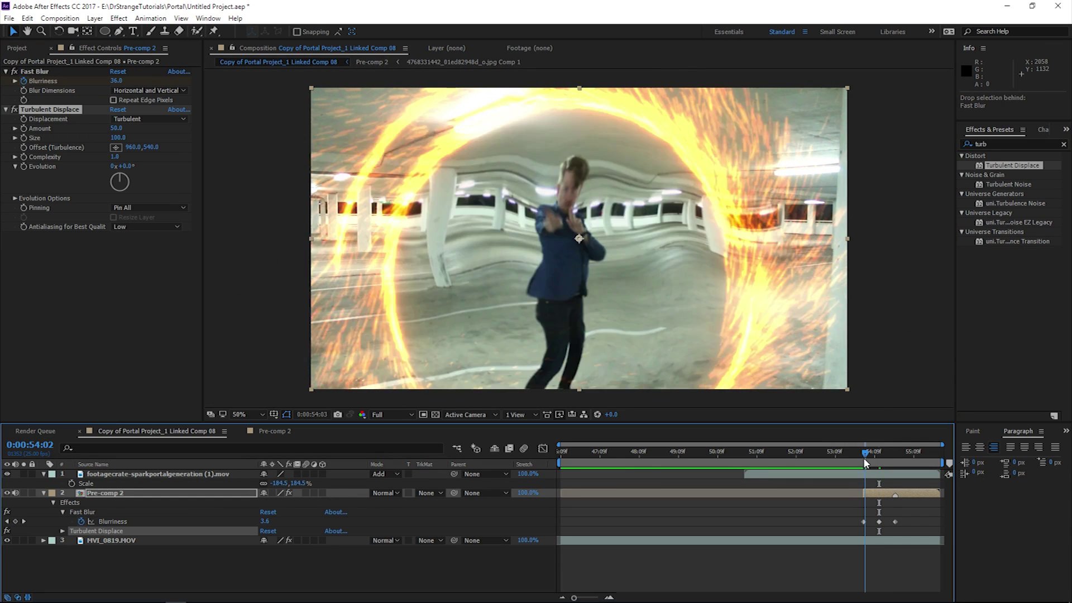
mouse_move(112, 131)
mouse_down()
mouse_move(96, 146)
mouse_move(28, 129)
mouse_up()
click(894, 455)
click(896, 460)
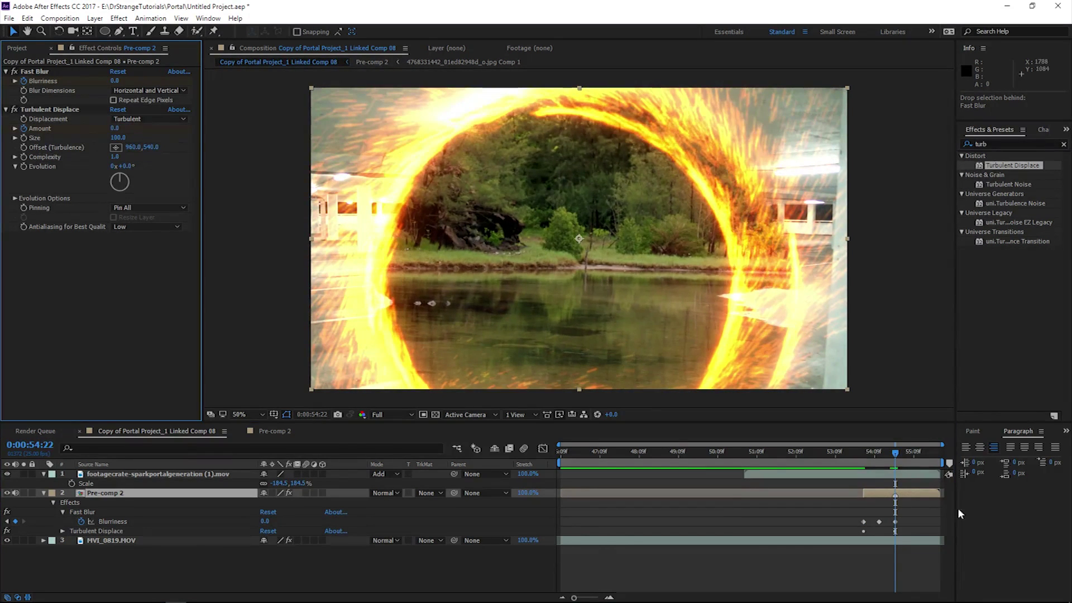
click(877, 462)
drag(877, 462, 880, 462)
drag(115, 129, 83, 143)
- Apply CC Vector Blur to Pre-comp 2 and keyframe Amount at 0 on 0:00:54:02, 29 on 0:00:54:12 and 0 on 0:00:54:22
click(1012, 142)
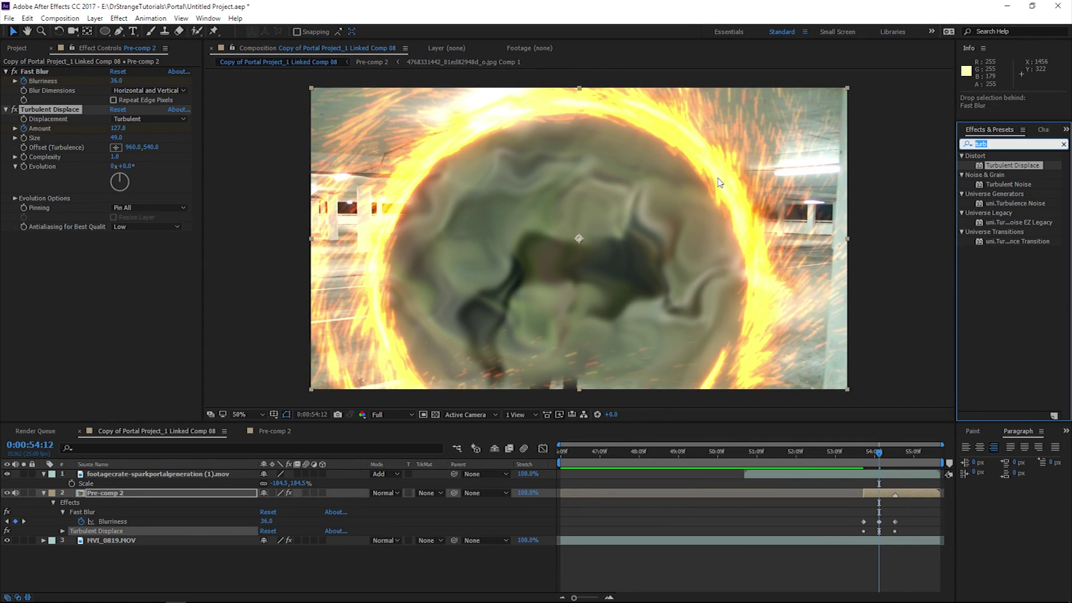
text(vect)
drag(1006, 163, 232, 344)
click(863, 451)
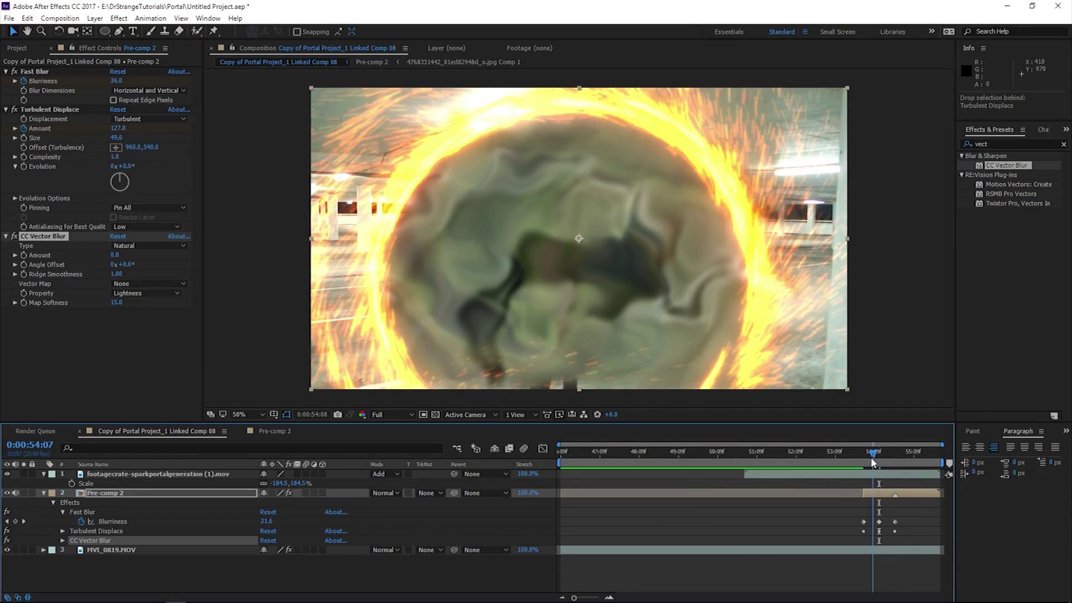
drag(116, 254, 69, 258)
click(114, 255)
text(0)
click(23, 256)
click(894, 456)
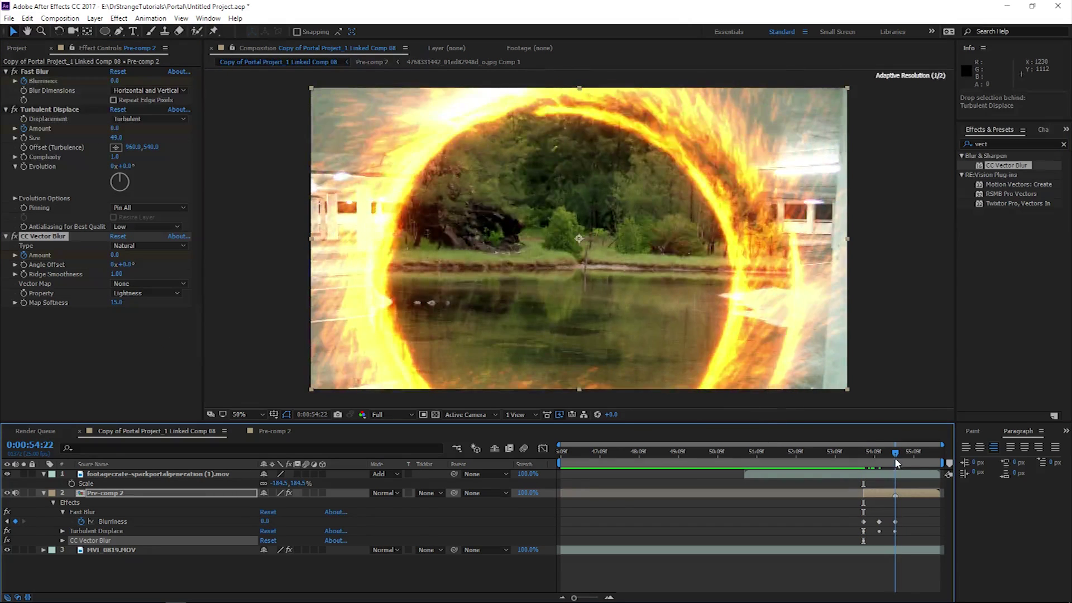
click(142, 324)
click(879, 457)
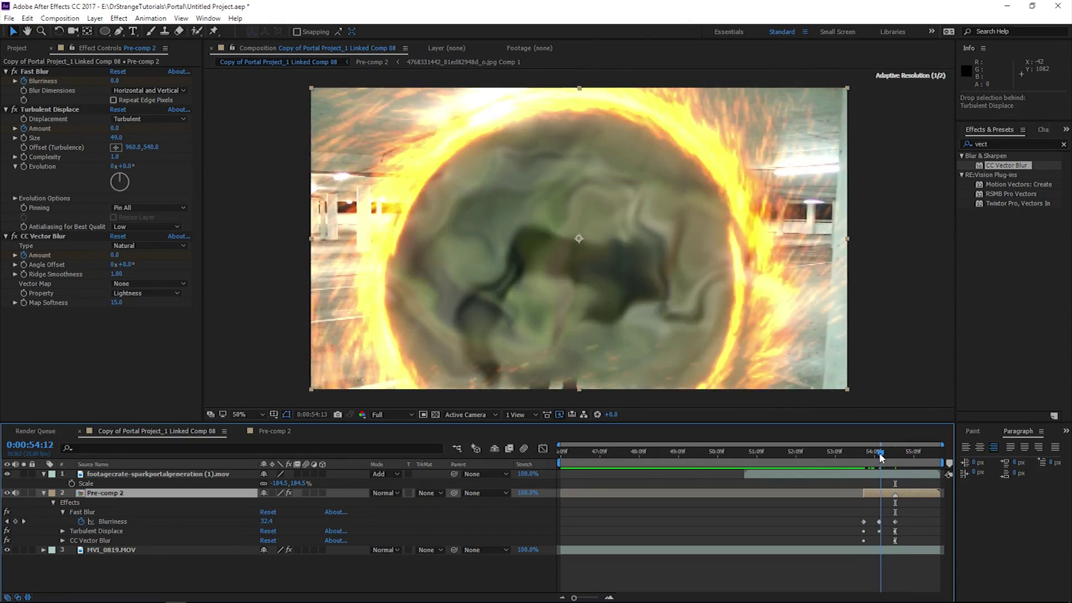
mouse_move(114, 256)
mouse_down()
mouse_move(128, 255)
mouse_move(116, 255)
mouse_up()
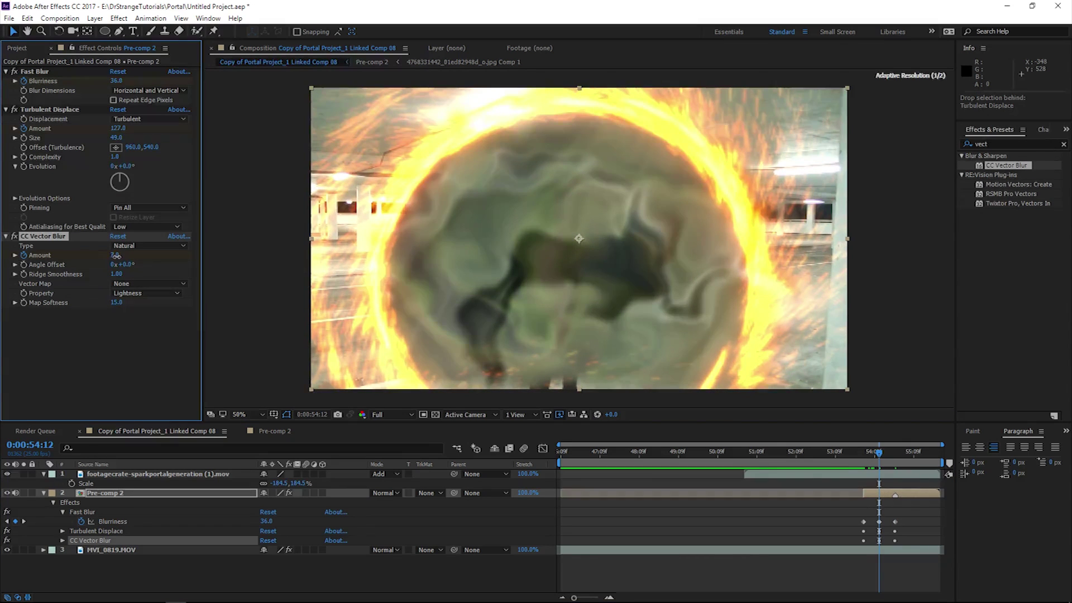
- Preview the blurred, displaced transition from the garage footage to the landscape inside the portal
click(864, 459)
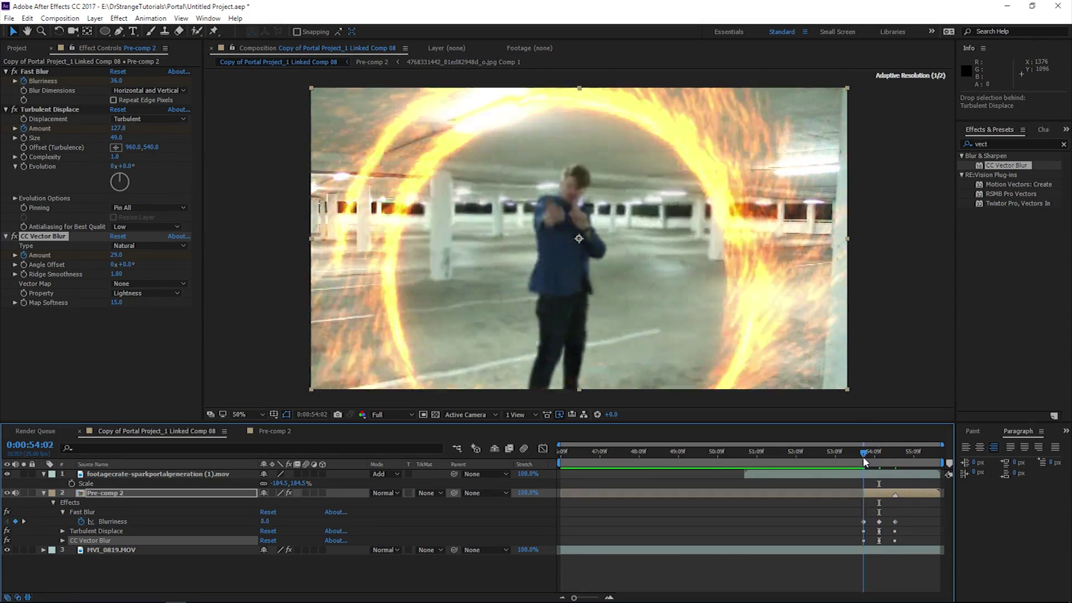
key(space)
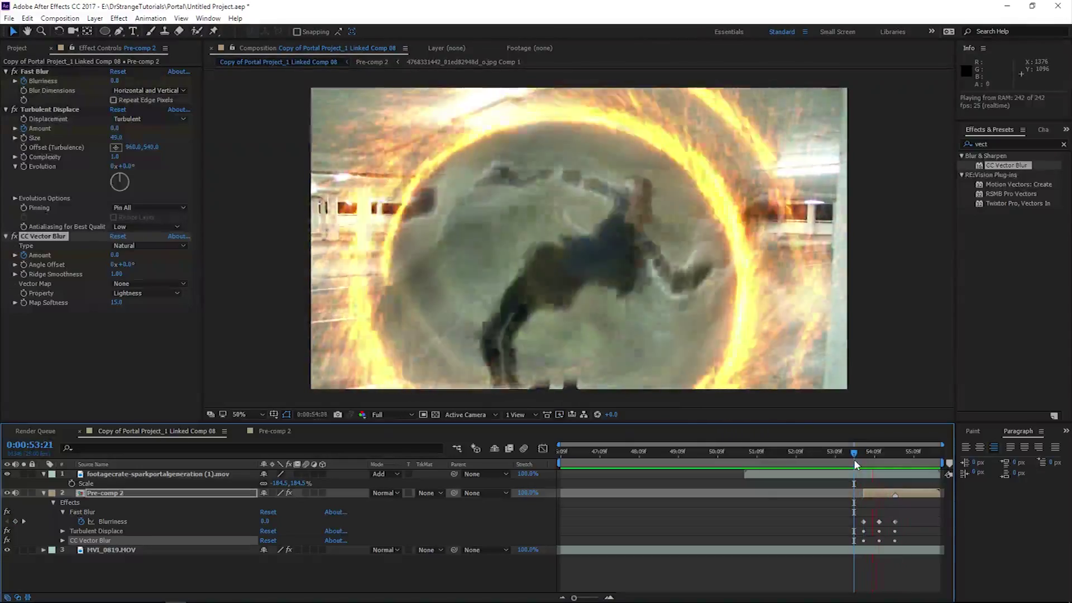
key(space)
key(space)
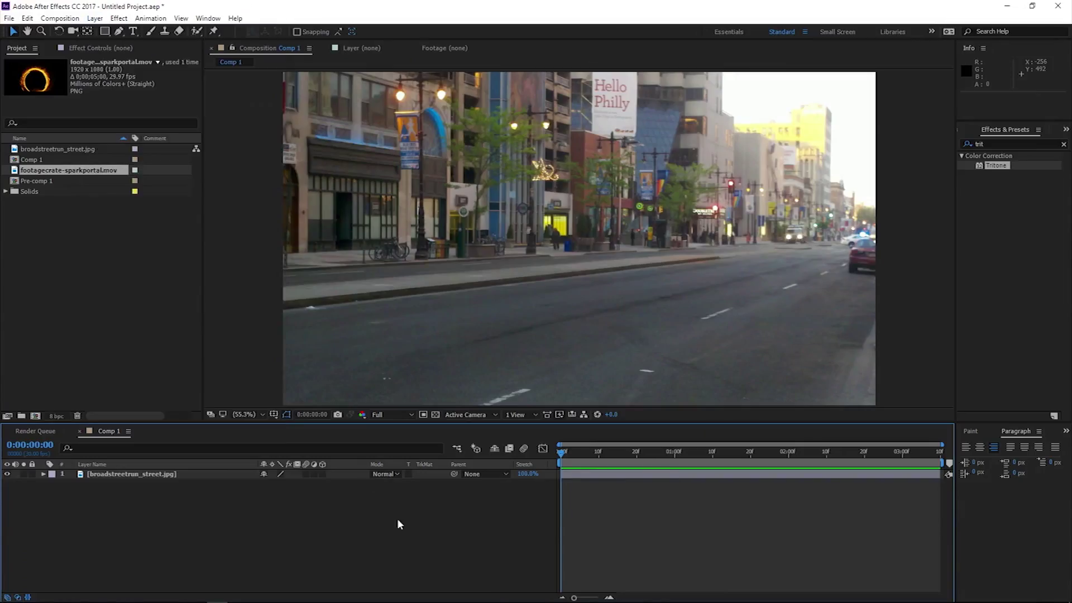
- Add a white solid above the street photo in Comp 1 and make it a 3D layer
scroll(696, 288, down, 1)
click(95, 18)
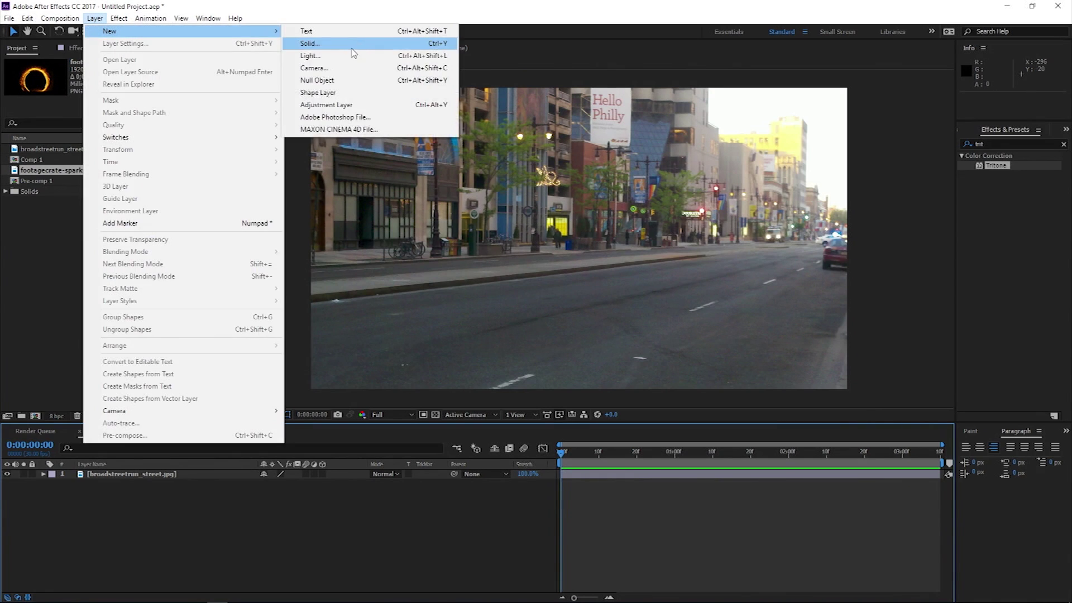
click(313, 40)
click(230, 398)
click(323, 474)
- Find the Generate Grid effect and apply it to the white solid
drag(999, 144, 890, 144)
text(grid)
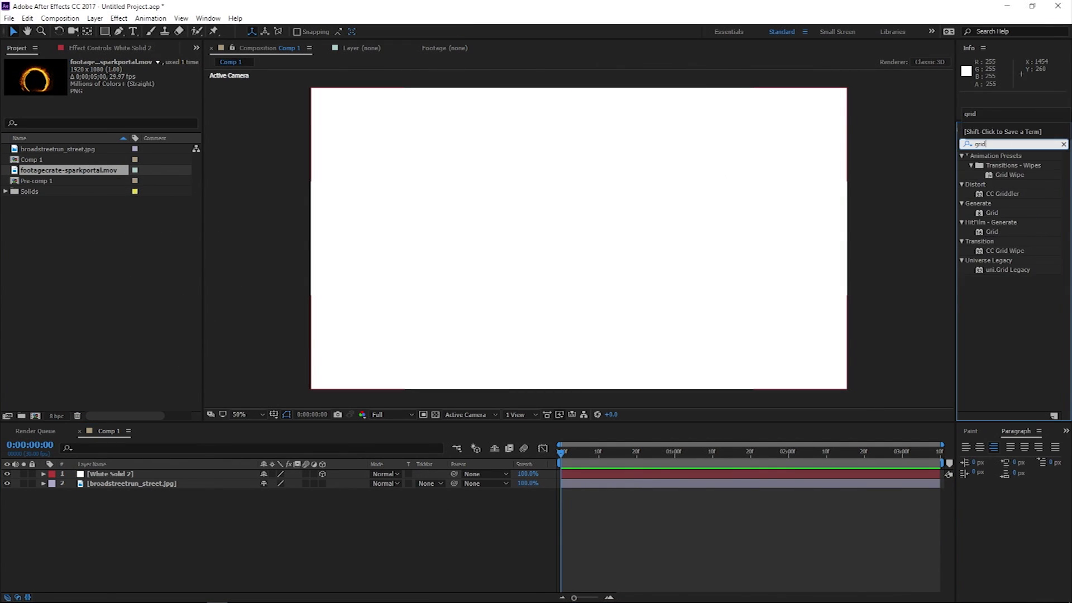
drag(991, 213, 95, 371)
- Rotate the grid solid flat to an orientation of about 270°, 0°, 292° and place it on the road, matching the street's perspective
click(59, 32)
drag(602, 238, 599, 306)
key(v)
click(59, 31)
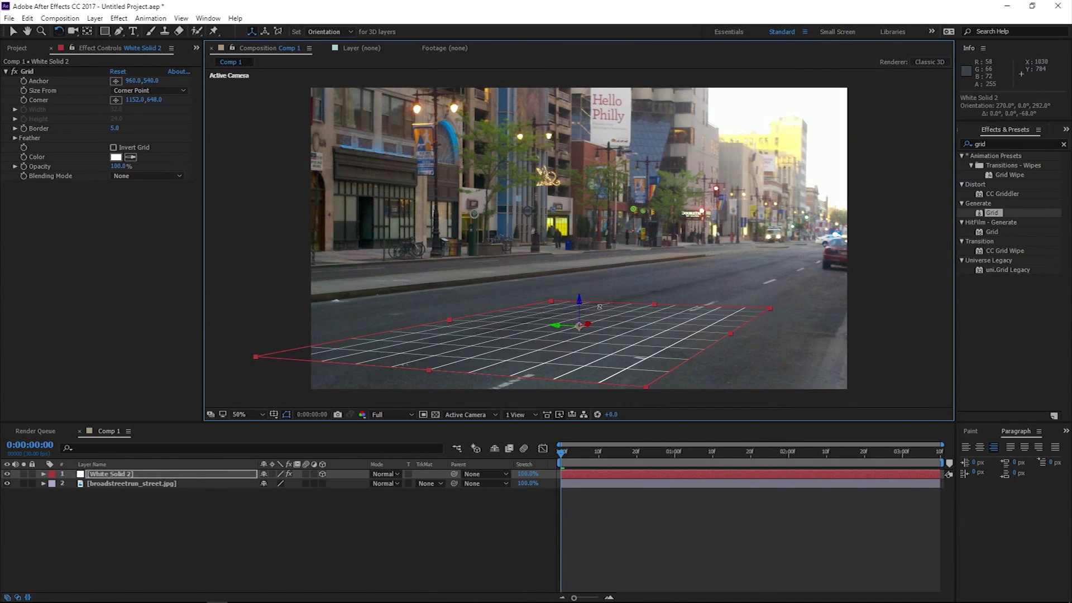
key(v)
drag(590, 327, 664, 321)
drag(666, 320, 657, 325)
key(ctrl+z)
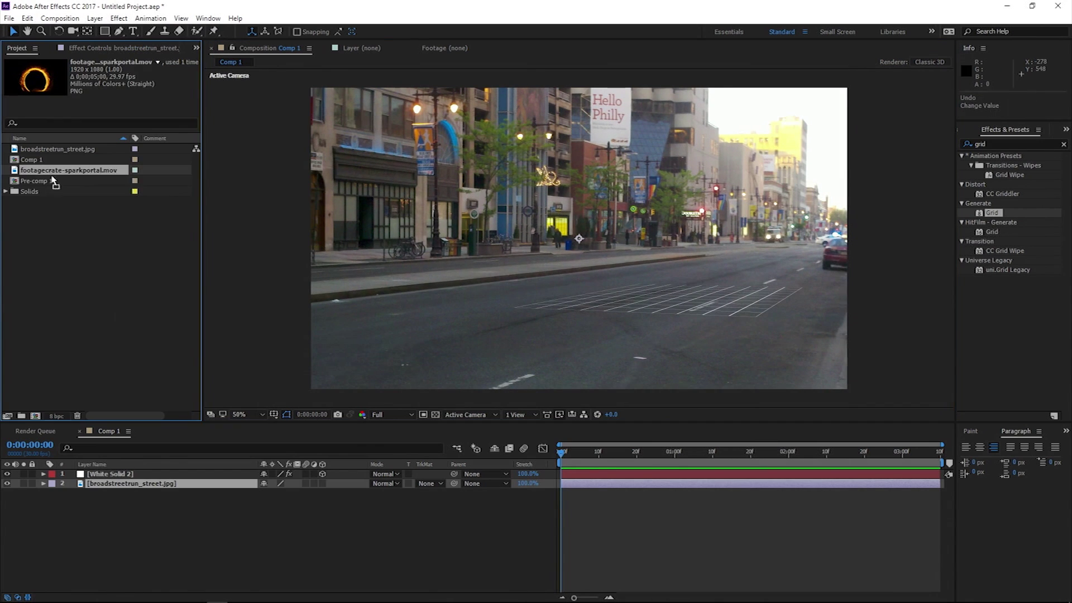
- Add footagecrate-sparkportal.mov as the top 3D layer and move its anchor point to the ring's base at 960, 960, 0
drag(51, 172, 171, 474)
click(323, 474)
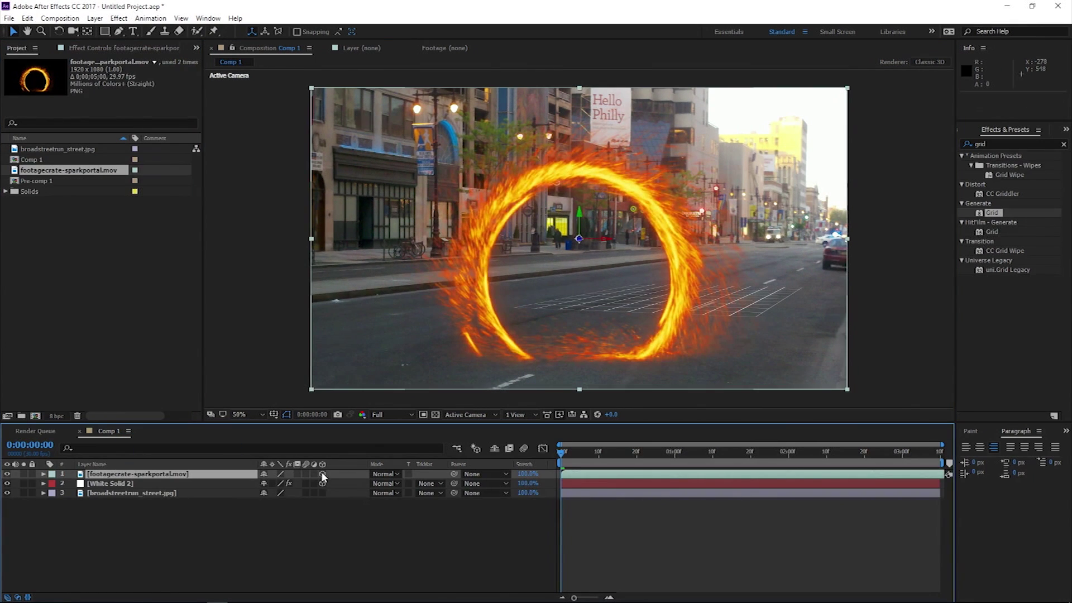
drag(453, 483, 533, 218)
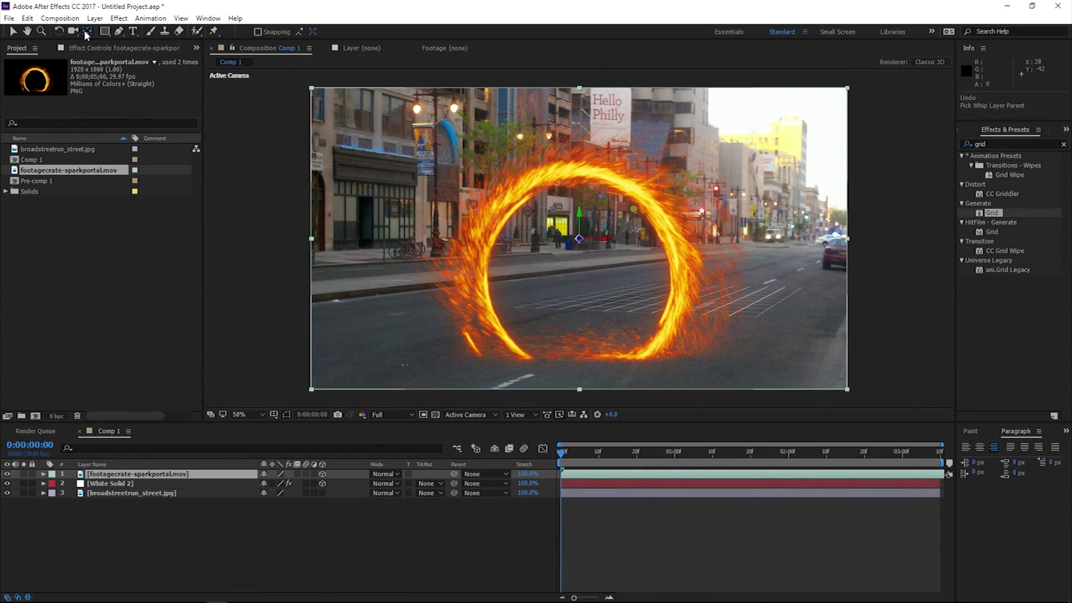
drag(583, 235, 581, 389)
drag(589, 244, 593, 230)
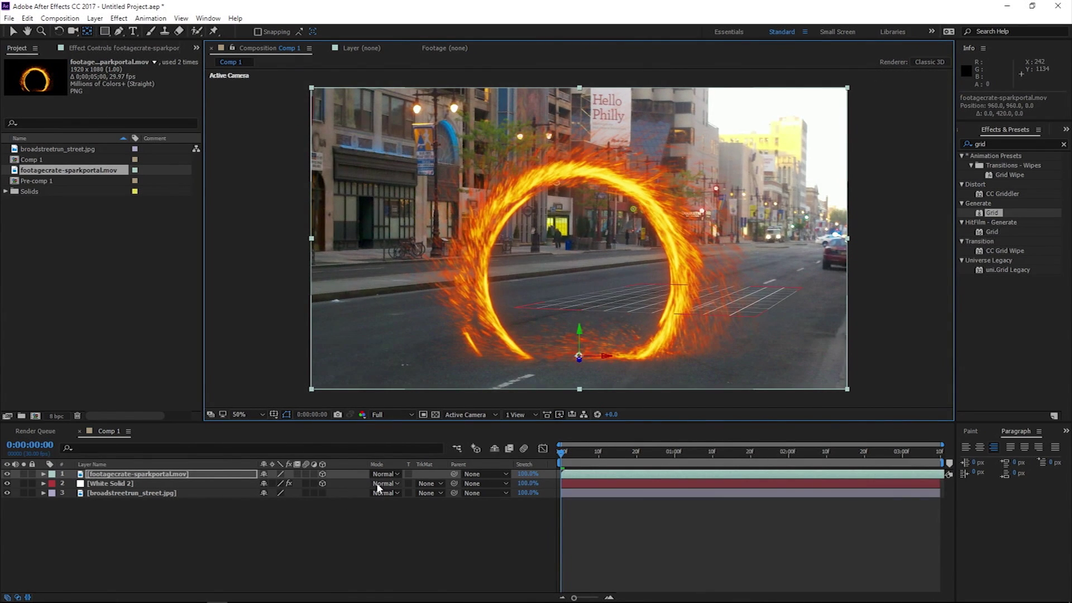
- Stand the portal upright on the grid by temporarily parenting it to White Solid 2 and rotating it to orientation 0°, 90°, 90°
drag(454, 474, 167, 486)
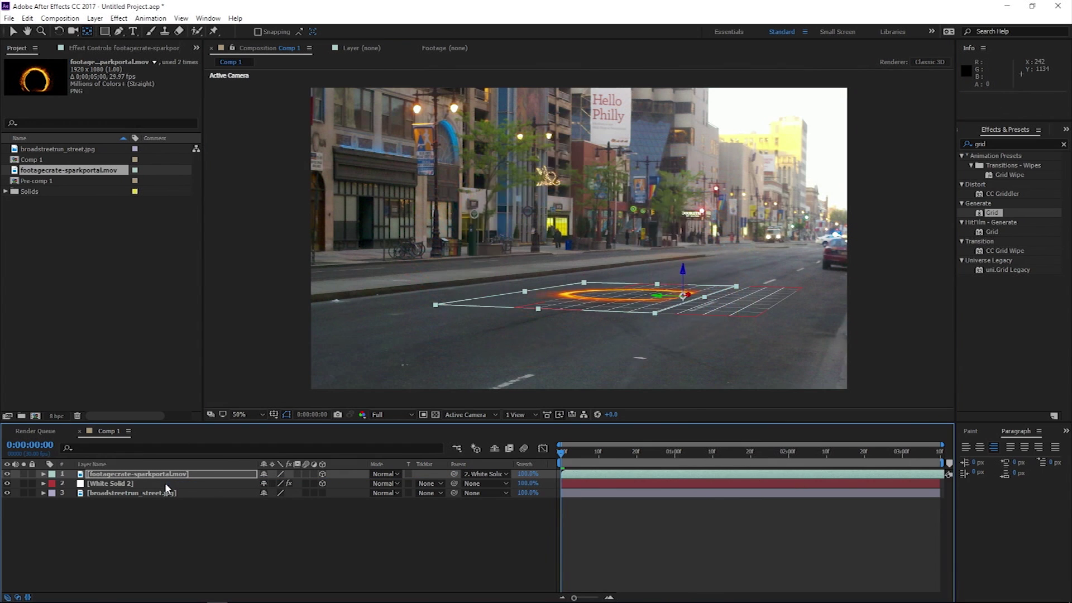
click(59, 32)
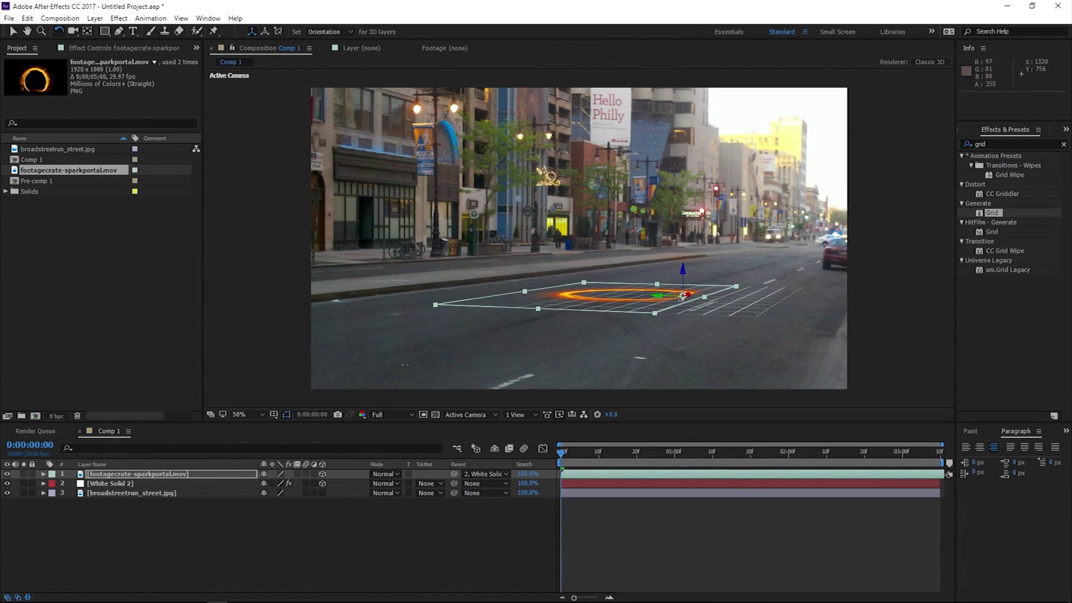
drag(686, 294, 702, 324)
drag(680, 284, 654, 284)
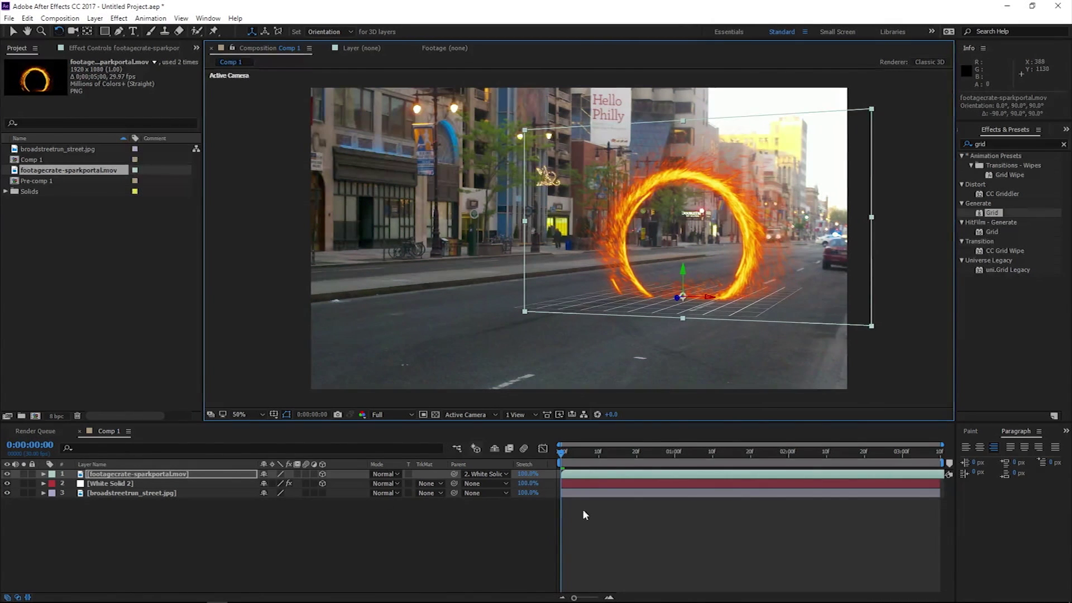
click(485, 474)
click(475, 486)
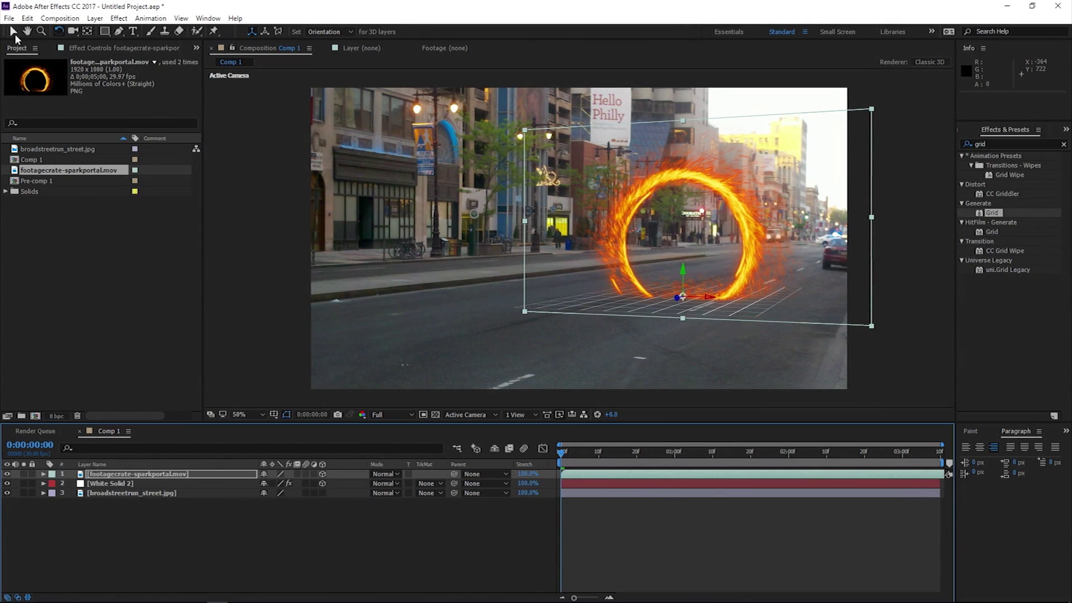
- Keyframe the portal's Position from far down the street at 0:00:00:00 to the near foreground at 0:00:03:09, and preview the motion
click(13, 34)
key(p)
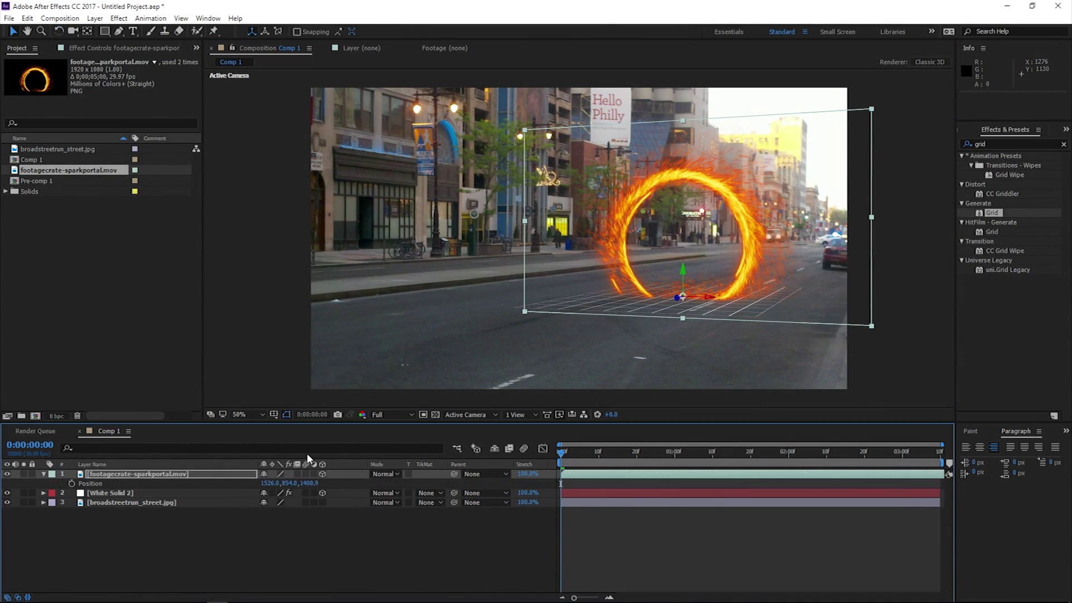
click(72, 484)
drag(677, 297, 848, 242)
drag(916, 452, 989, 466)
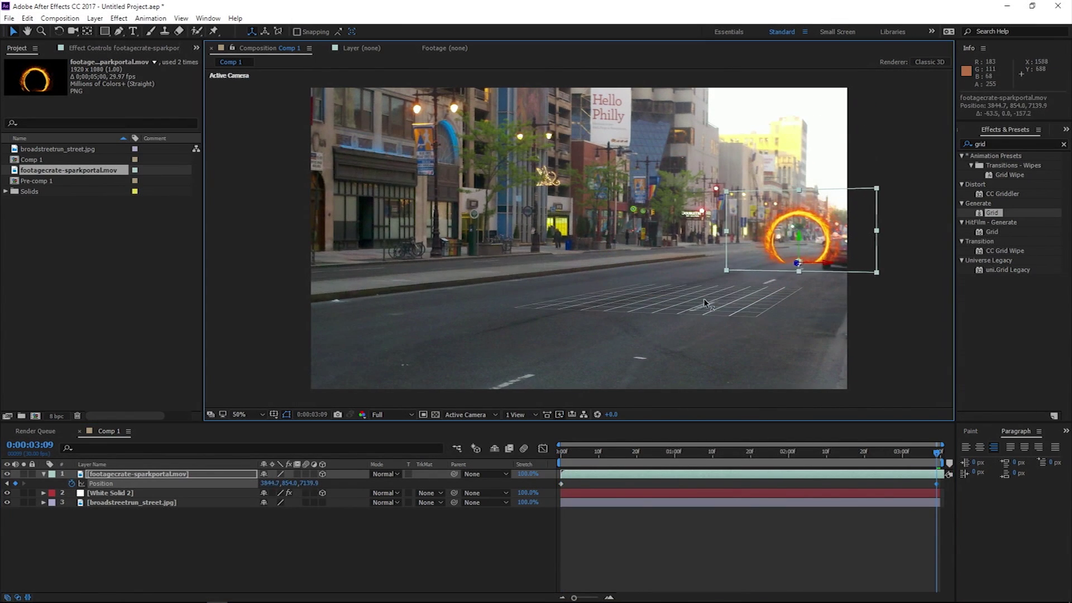
drag(800, 264, 484, 354)
key(Home)
key(space)
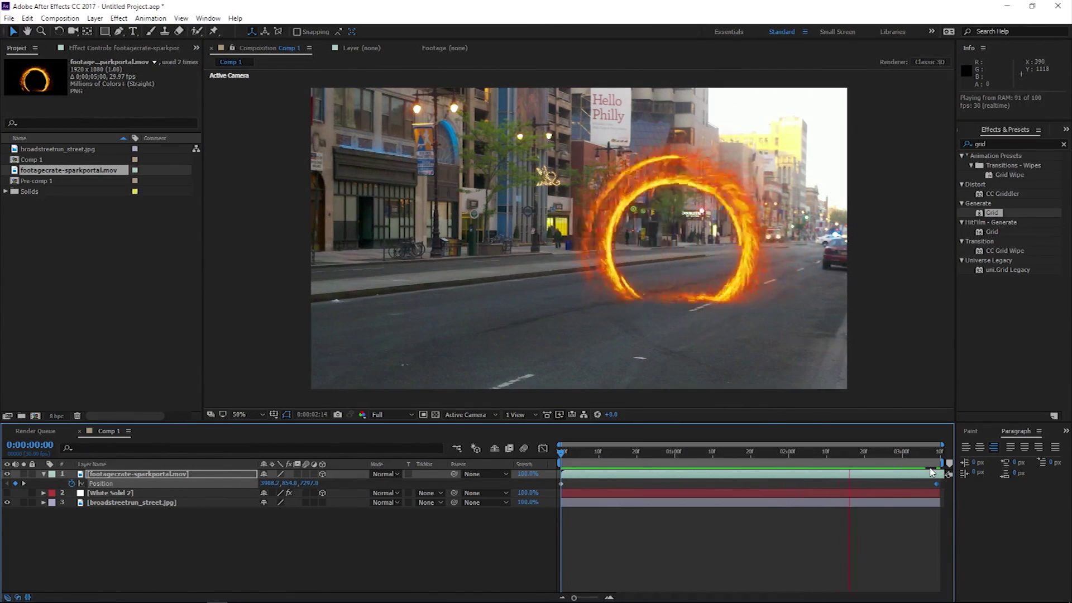
- Create a white Point light with Casts Shadows enabled in the street composition, working at 0:00:02:10
click(837, 464)
drag(828, 466, 826, 466)
click(95, 18)
mouse_move(117, 33)
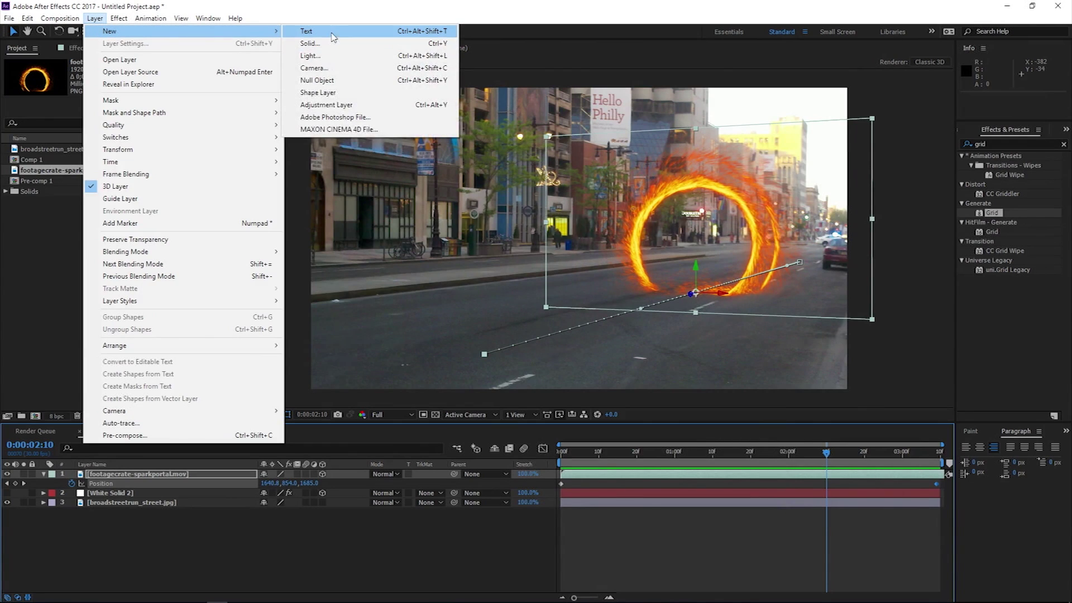
click(310, 55)
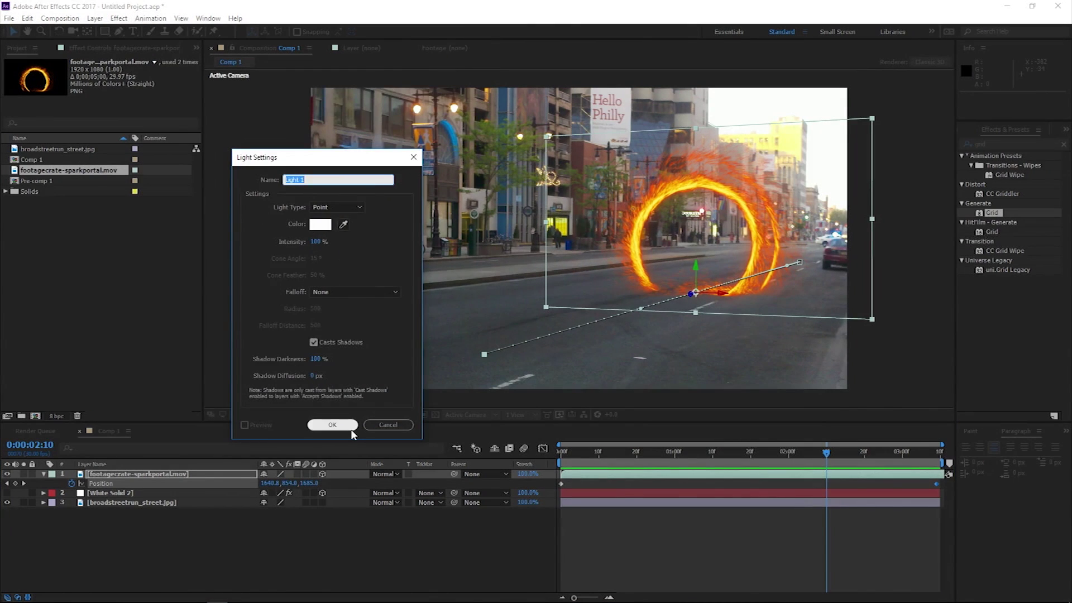
click(352, 429)
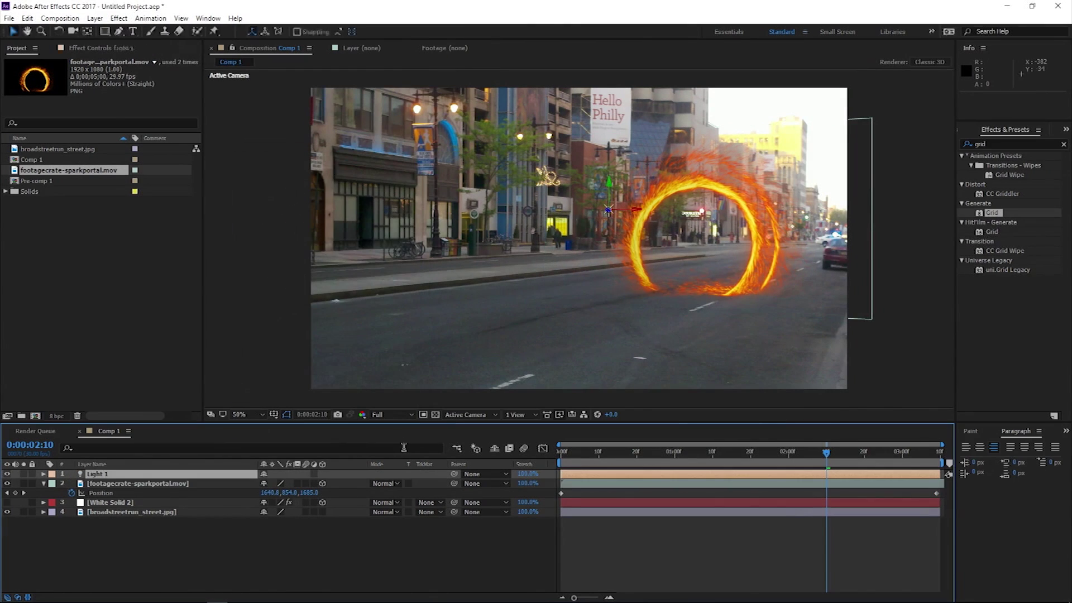
- Parent Light 1 to the portal clip, snapped to its position at 0:00:00:00, and raise it into the ring's centre at 960, 651, 0
key(Home)
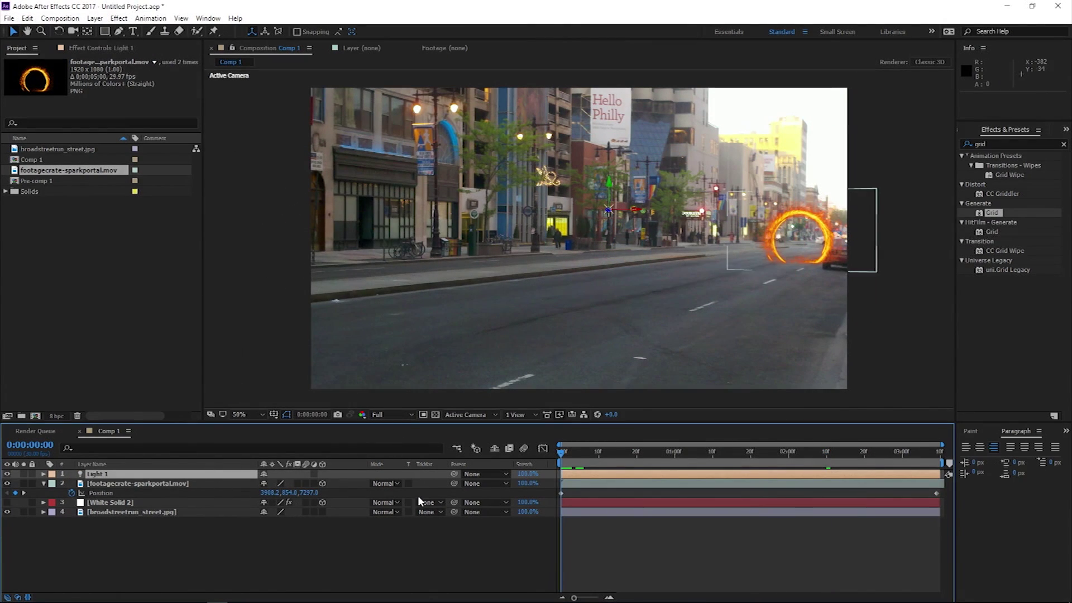
drag(455, 476, 235, 487)
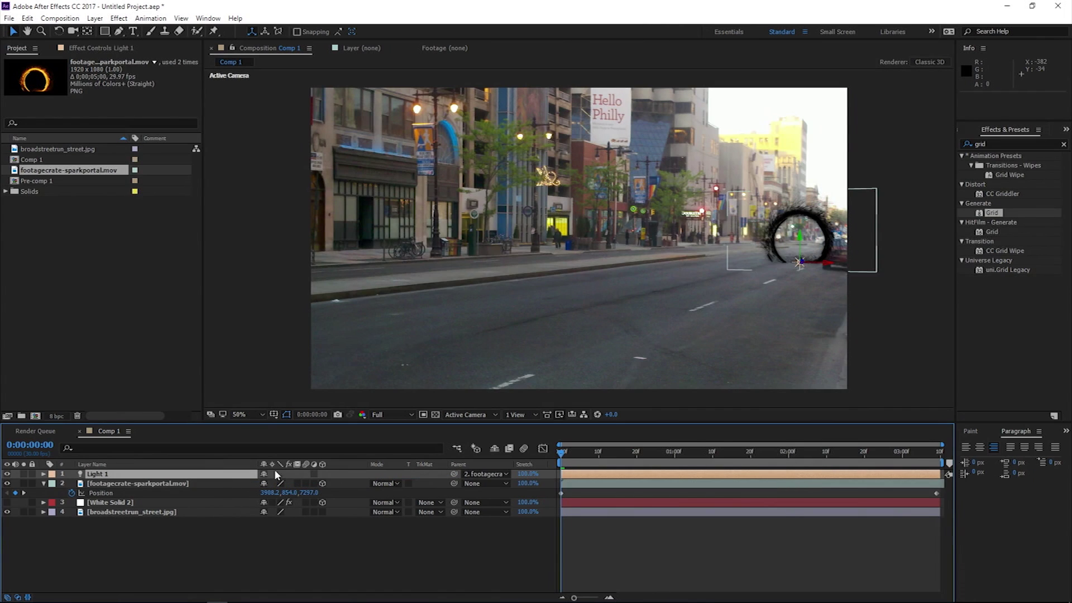
scroll(920, 288, up, 1)
drag(812, 286, 492, 335)
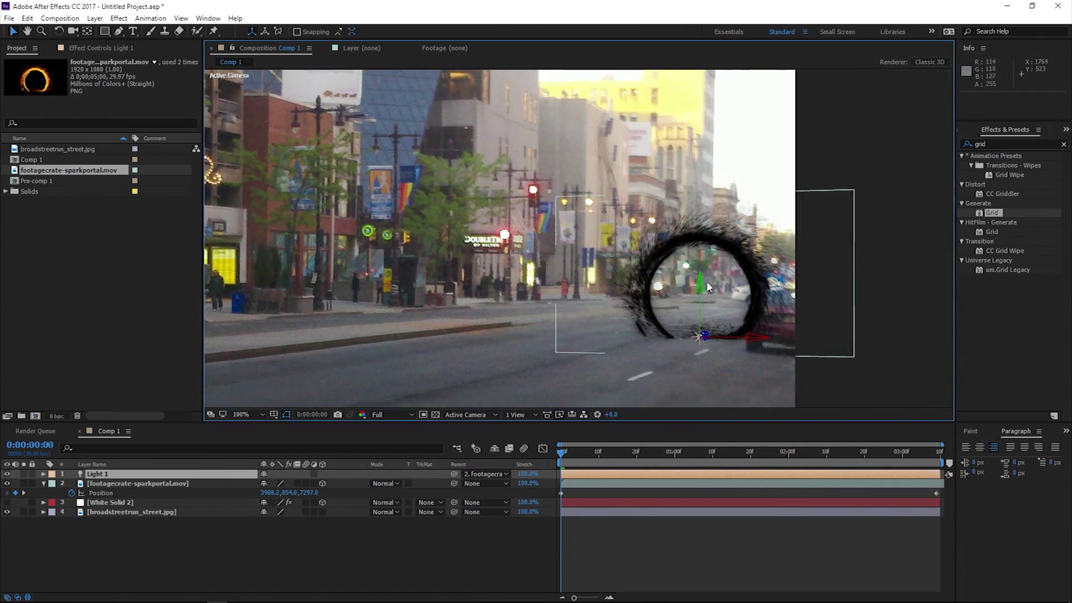
click(702, 291)
click(109, 474)
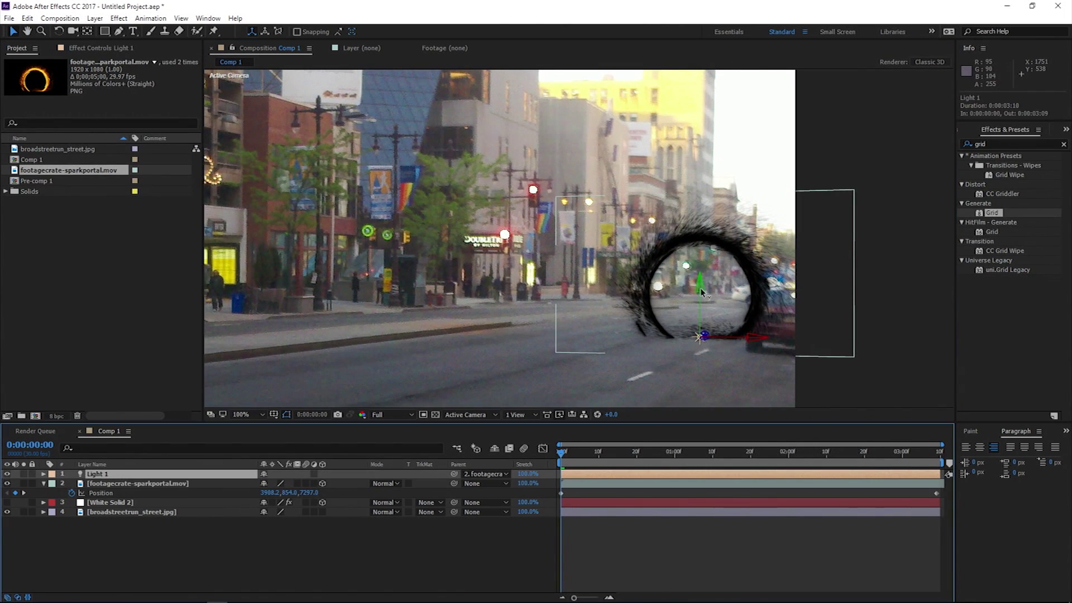
drag(702, 291, 699, 239)
drag(673, 450, 816, 454)
- Show White Solid 2 with its Grid effect turned off and scale it to about 242% across the road
scroll(646, 286, down, 2)
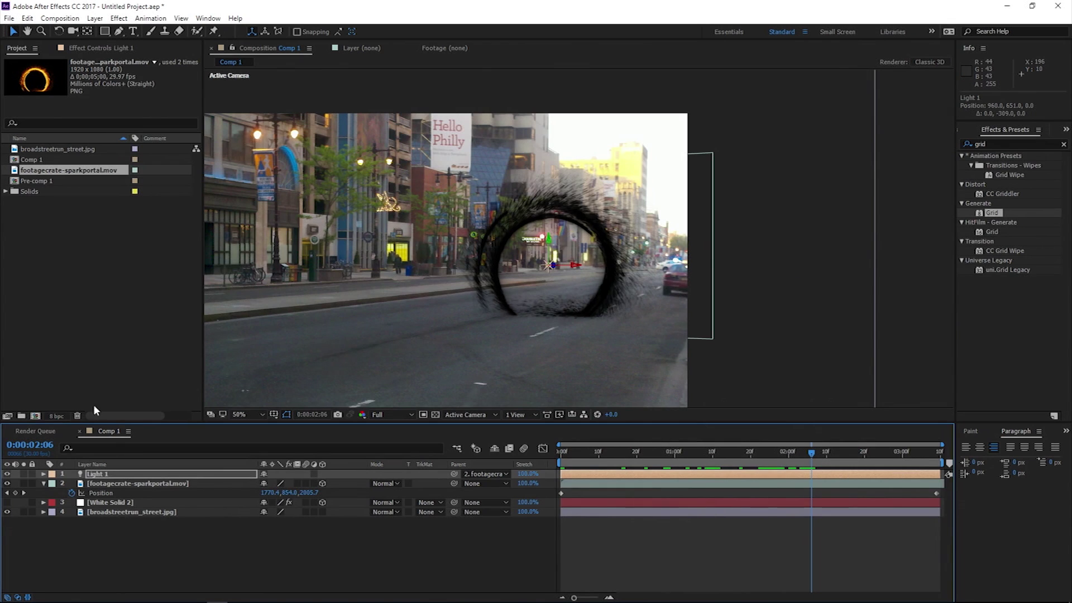
click(133, 504)
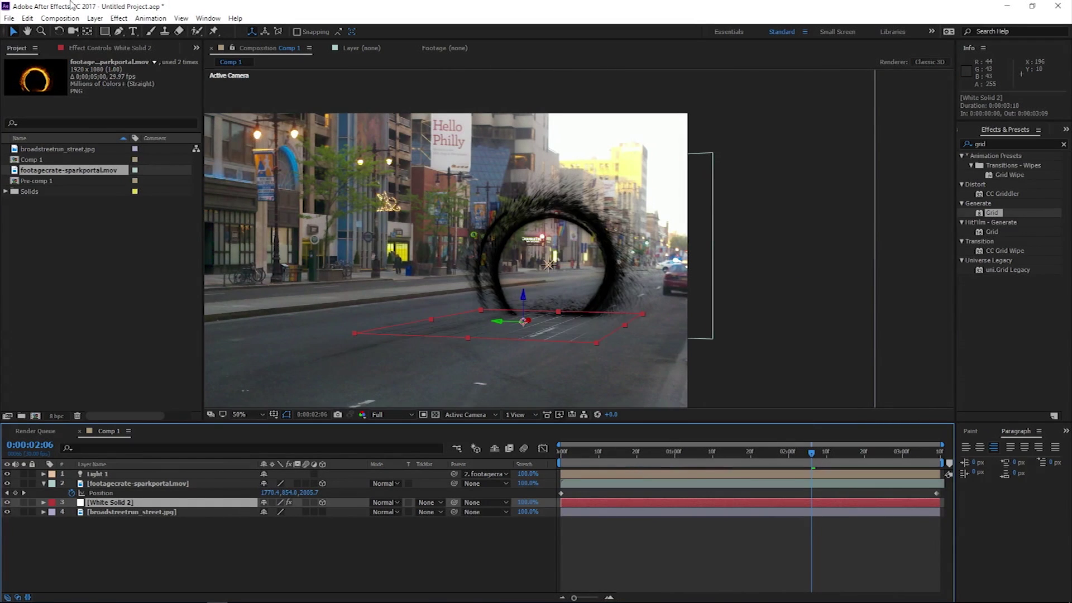
click(86, 49)
drag(595, 343, 869, 463)
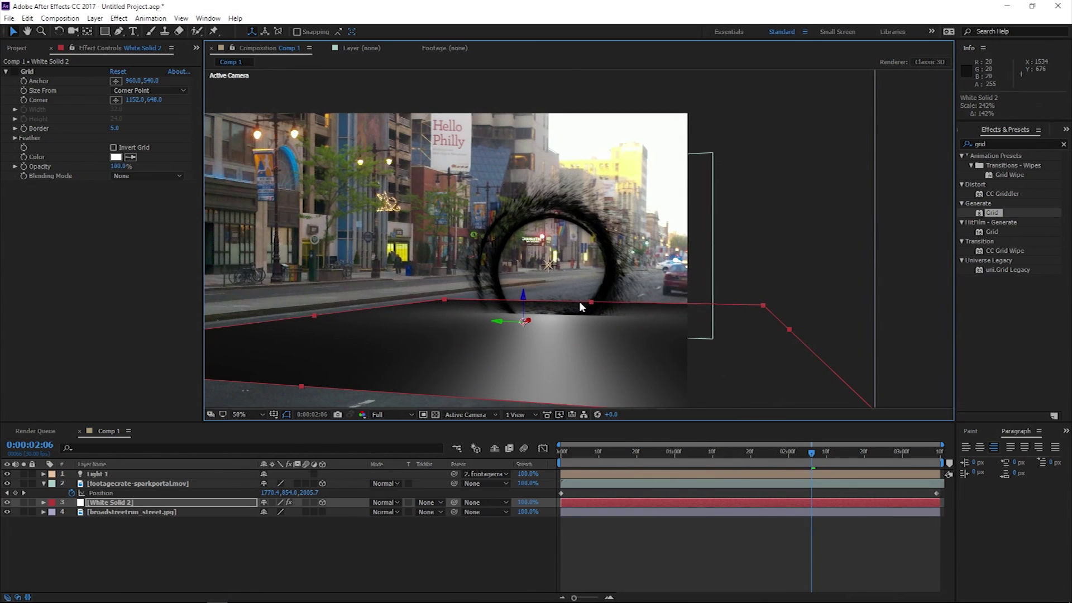
- Set Light 1's Radius to 527 and Falloff Distance to 469, and make its Intensity flicker with the expression wiggle(30,18)
click(98, 474)
click(43, 474)
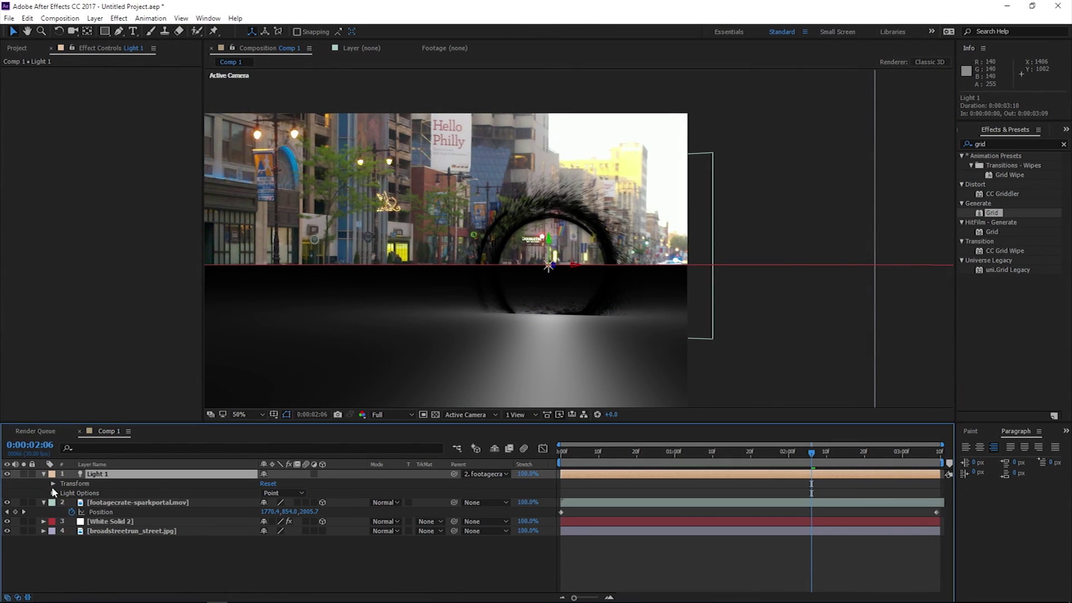
click(53, 492)
click(53, 484)
drag(268, 513, 231, 515)
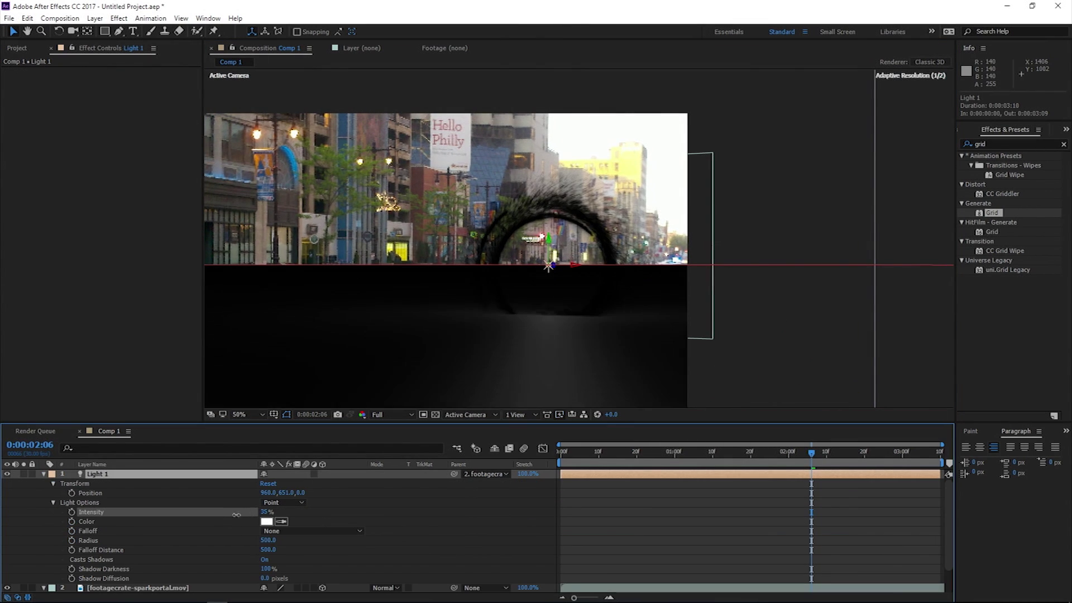
drag(232, 515, 248, 512)
drag(266, 541, 281, 540)
drag(261, 550, 241, 550)
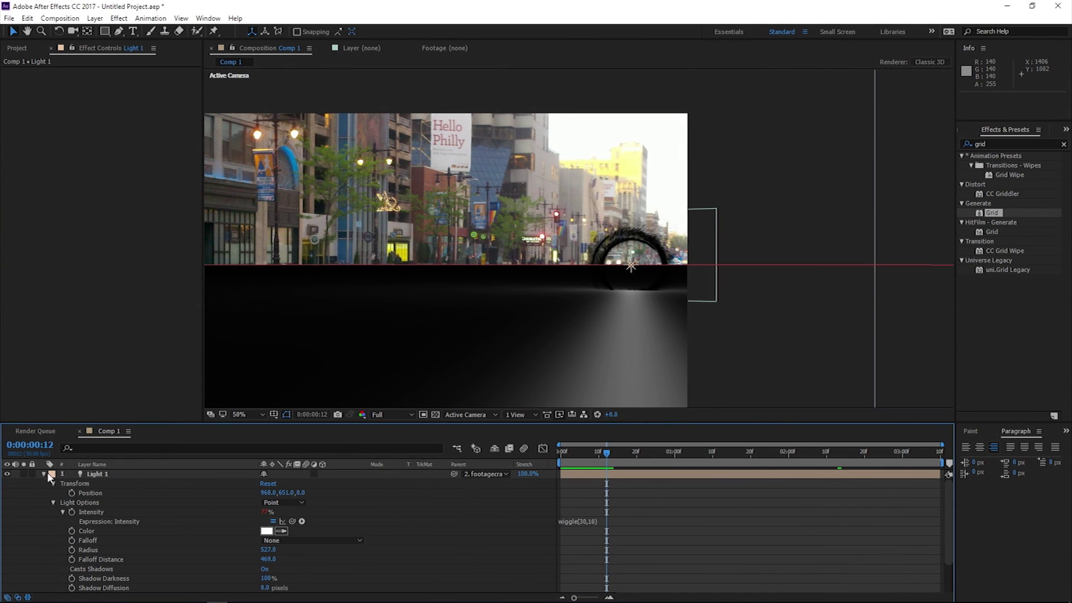
click(43, 474)
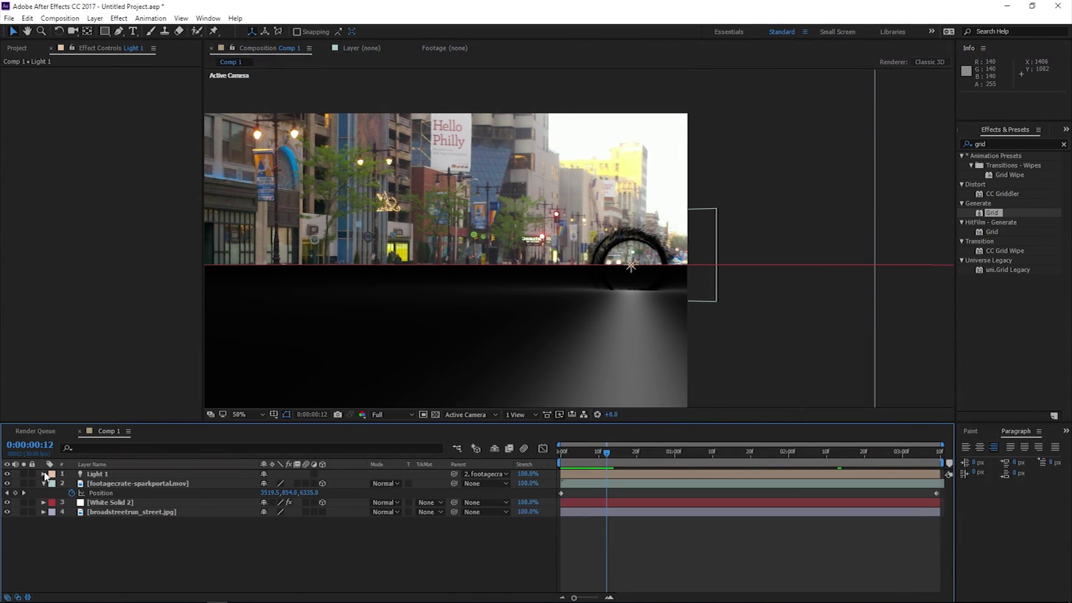
- Duplicate the spark portal clip and place the copy above Light 1 as the topmost layer
click(185, 484)
key(p)
key(ctrl+d)
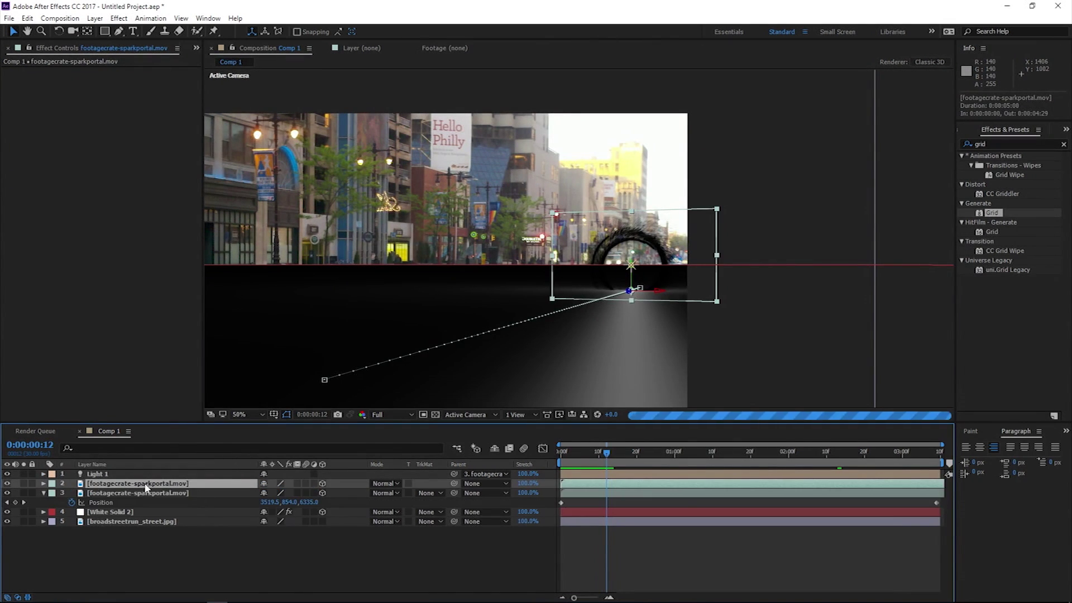
drag(167, 484, 166, 470)
- Duplicate the street image, place the copy directly above White Solid 2, and solo it
click(123, 522)
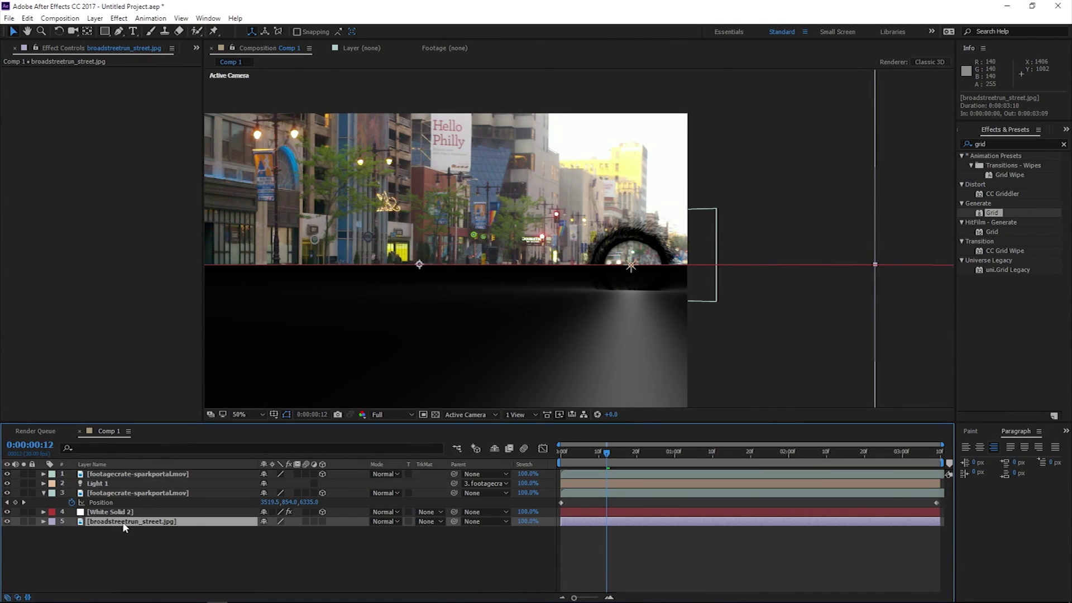
key(ctrl+d)
mouse_move(123, 525)
mouse_down()
mouse_move(124, 502)
mouse_move(108, 513)
mouse_up()
click(24, 512)
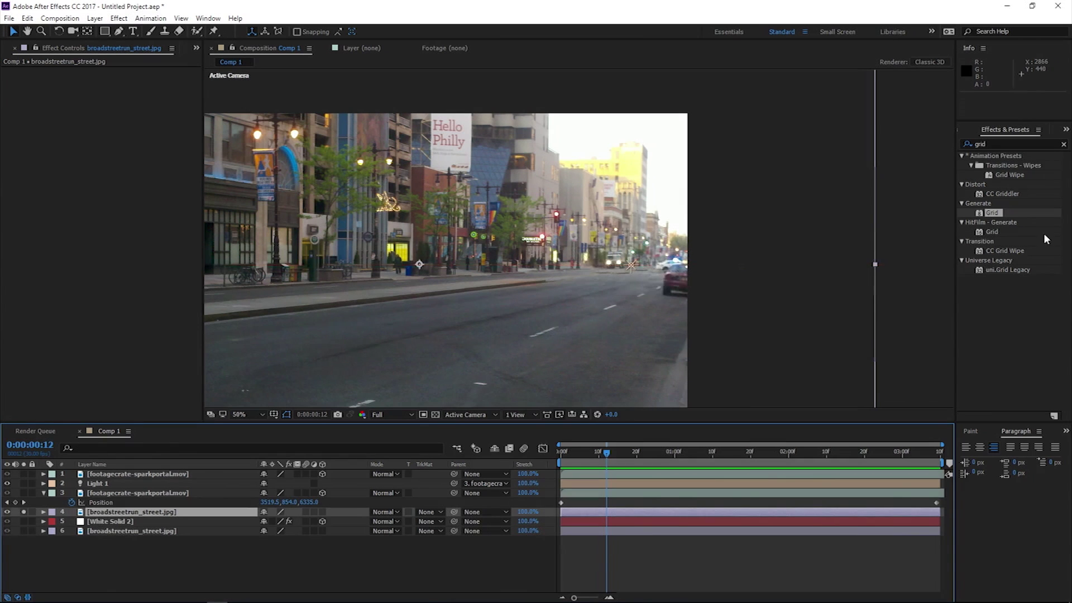
- Apply Tint and, after it, Levels to the street copy, with Input Black 58 and Input White 175
click(1000, 145)
text(tint)
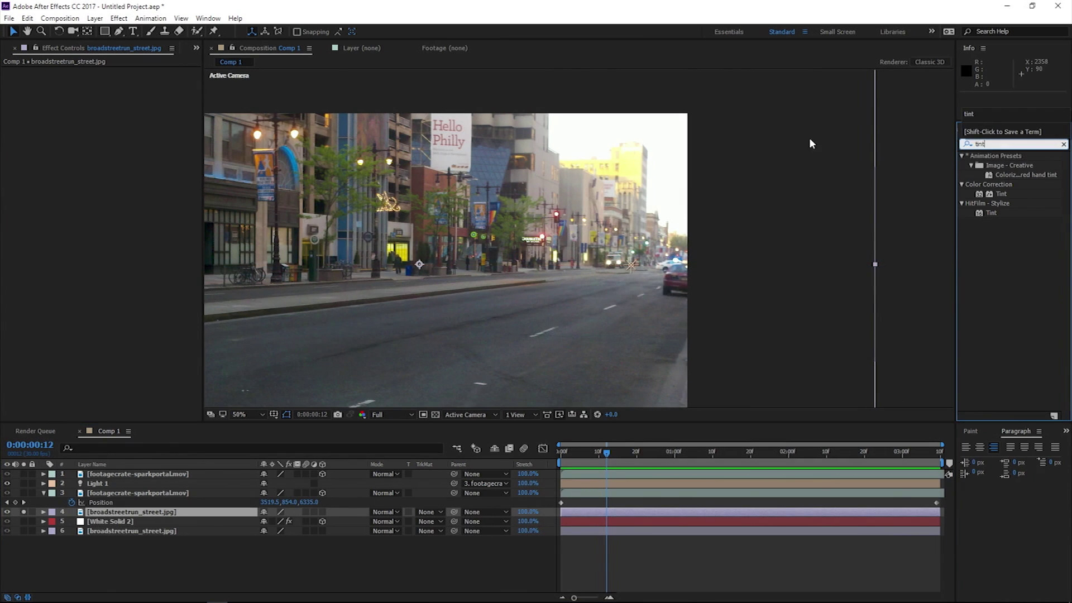
double_click(1002, 194)
text(level)
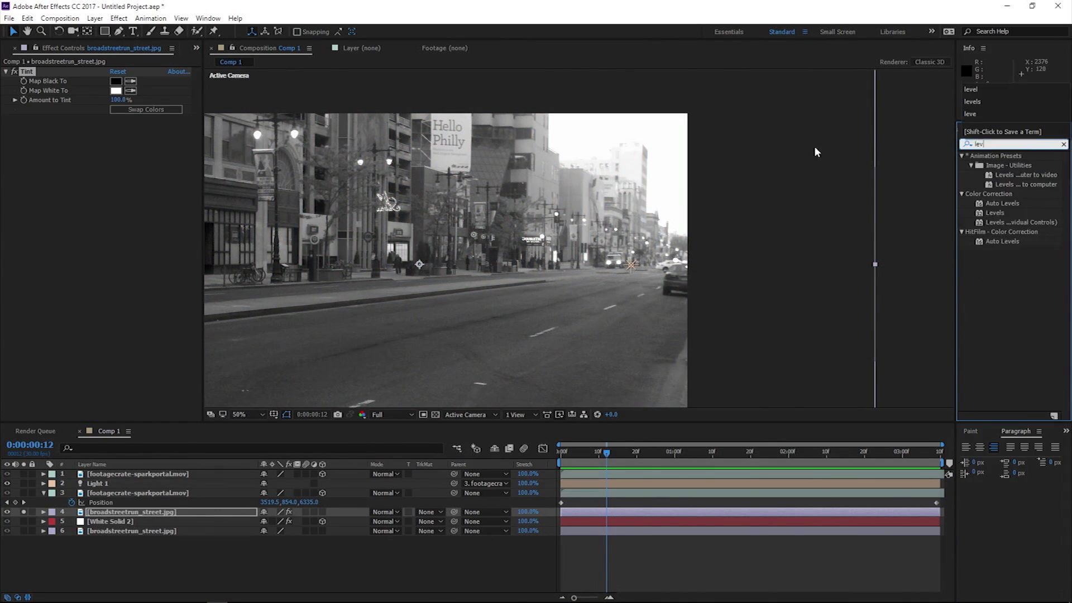
drag(995, 213, 98, 246)
drag(32, 183, 64, 182)
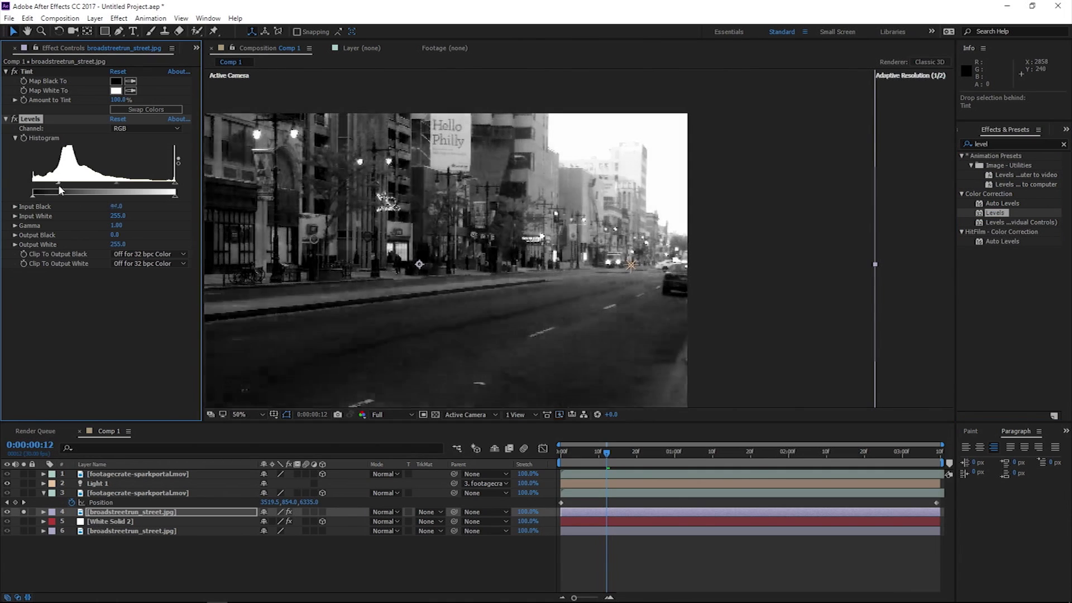
drag(175, 182, 130, 183)
- Set the grayscale street copy to Multiply, and at 0:00:02:04 solo Light 1, White Solid 2 and both street layers
click(391, 512)
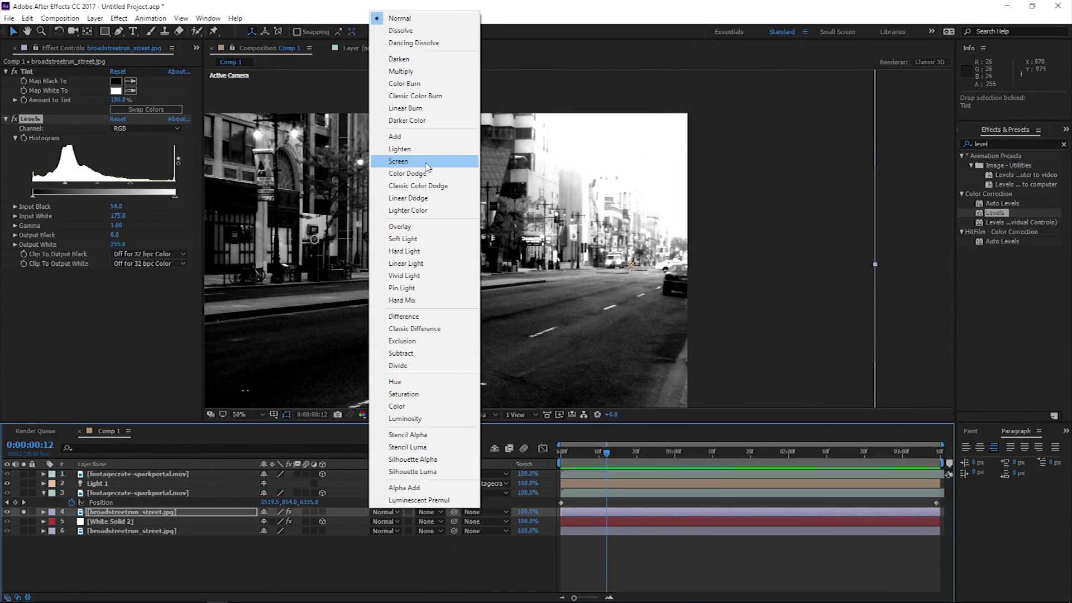
click(430, 72)
click(664, 451)
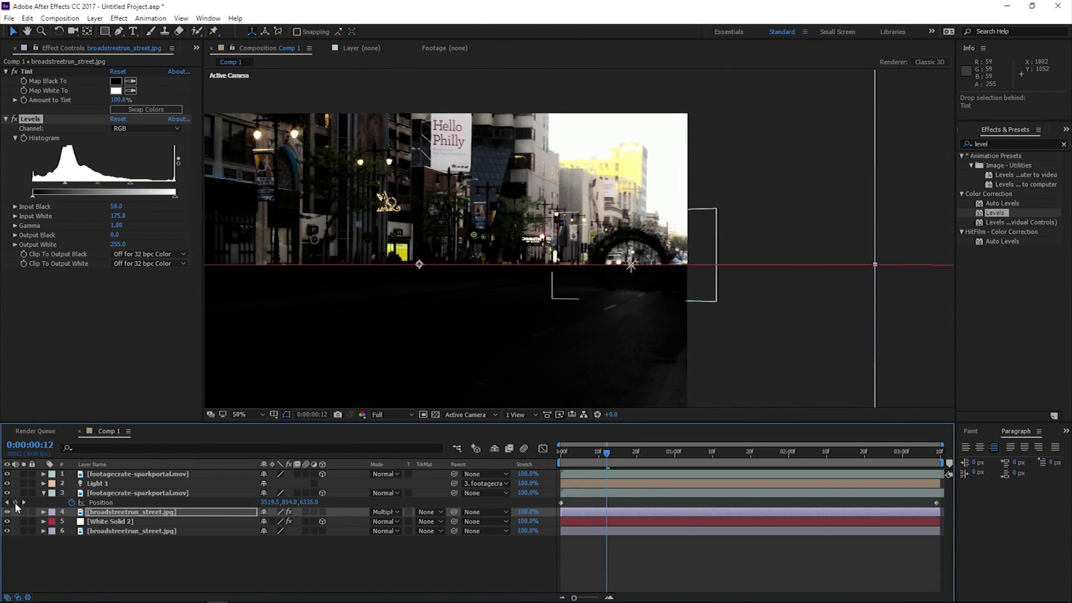
drag(672, 457, 803, 451)
drag(23, 483, 24, 493)
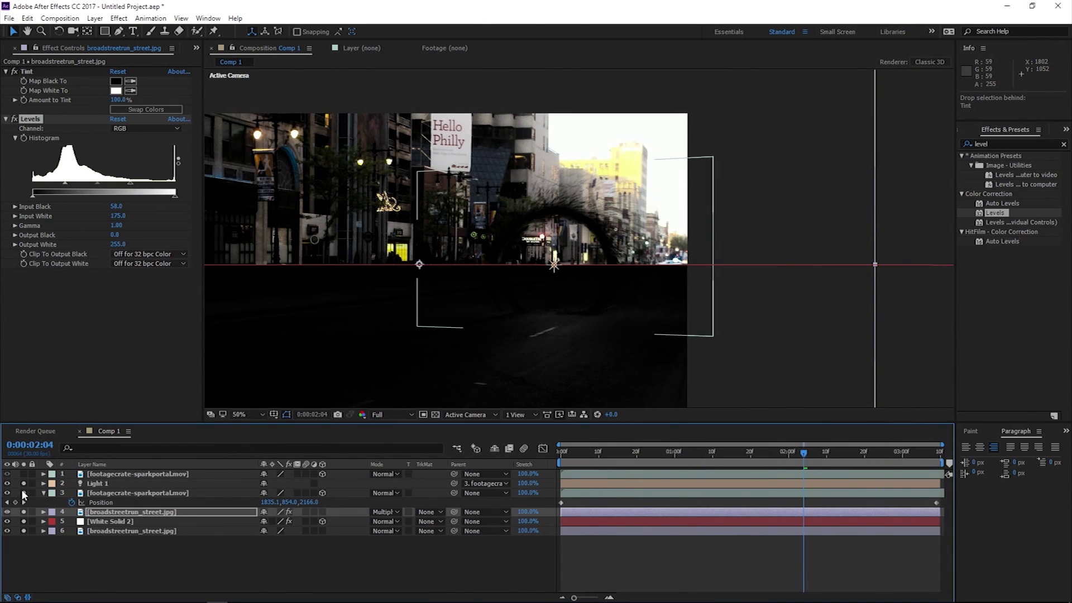
- Pre-compose Light 1, the lower portal clip, the grayscale street copy and White Solid 2 as Pre-comp 2
click(104, 486)
shift+click(150, 517)
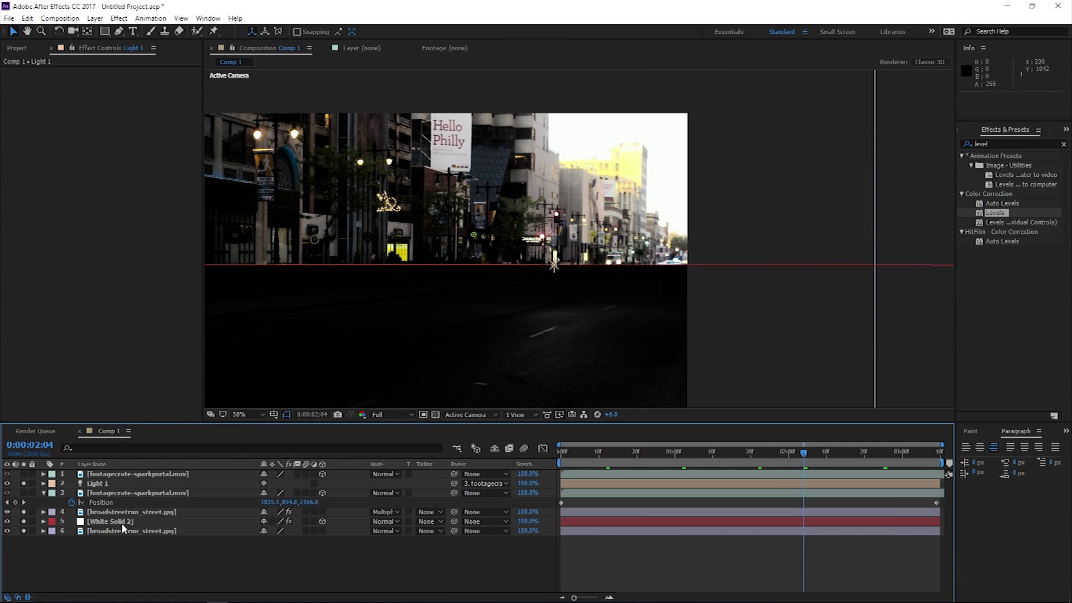
click(122, 522)
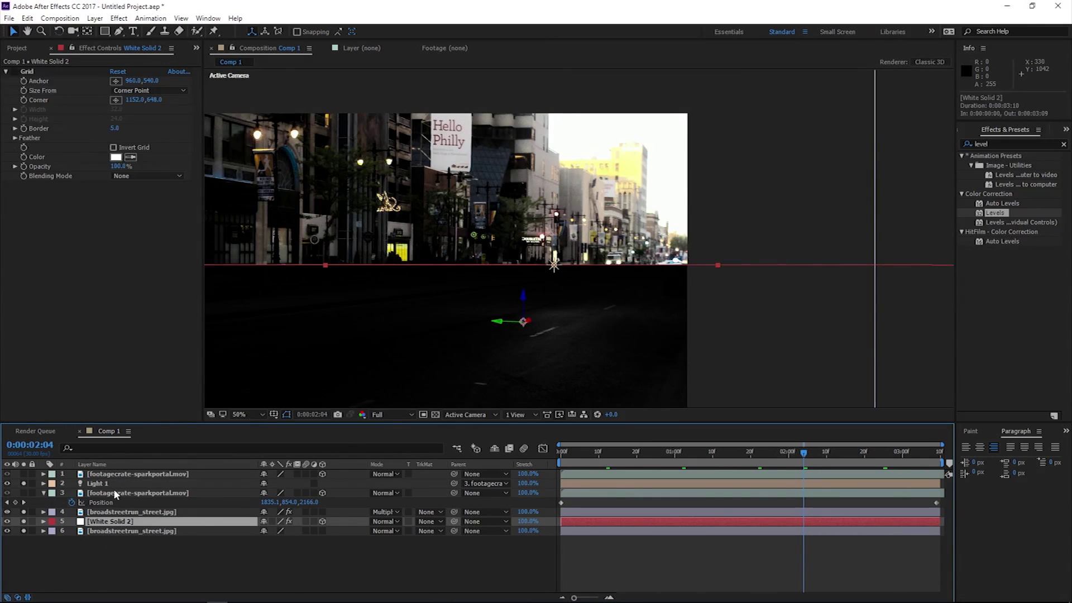
shift+click(110, 485)
click(95, 19)
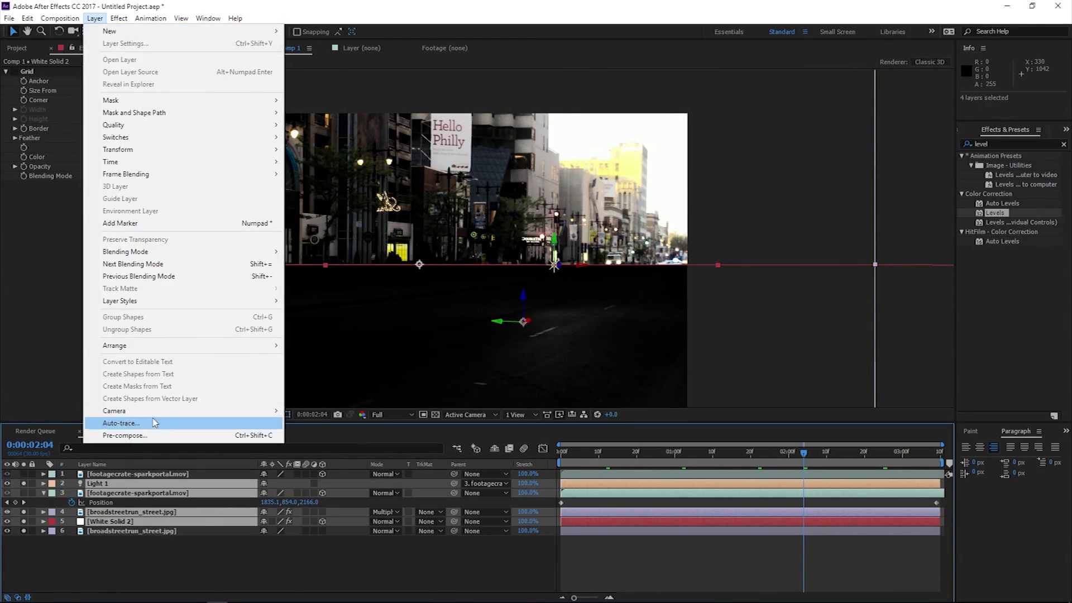
click(129, 410)
key(Return)
- Mask Pre-comp 2 around the road surface with a 57-pixel Mask Feather and set its blending mode to Add
click(119, 31)
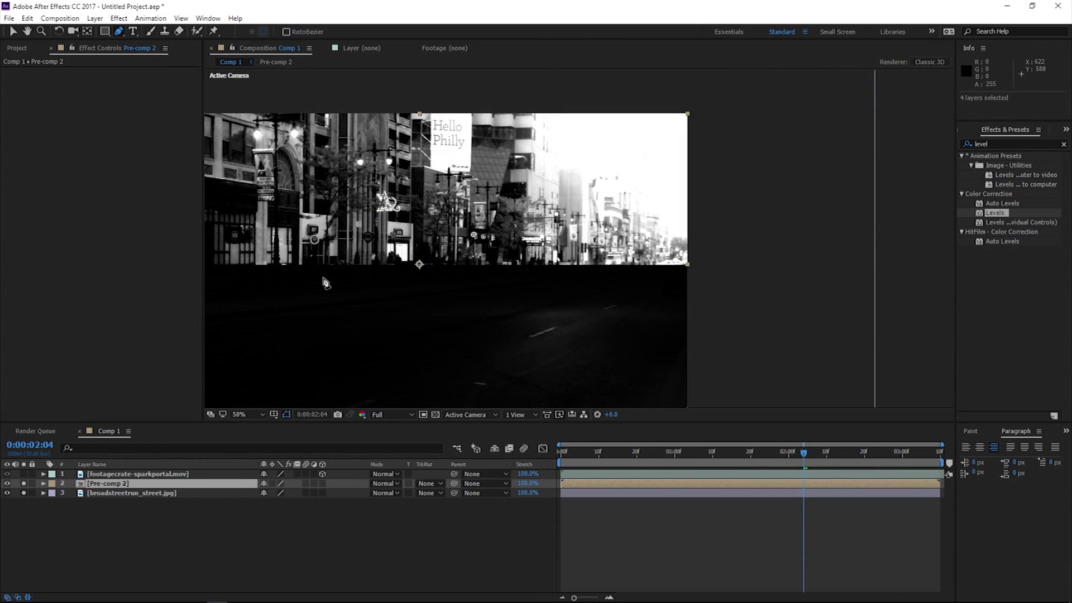
click(305, 270)
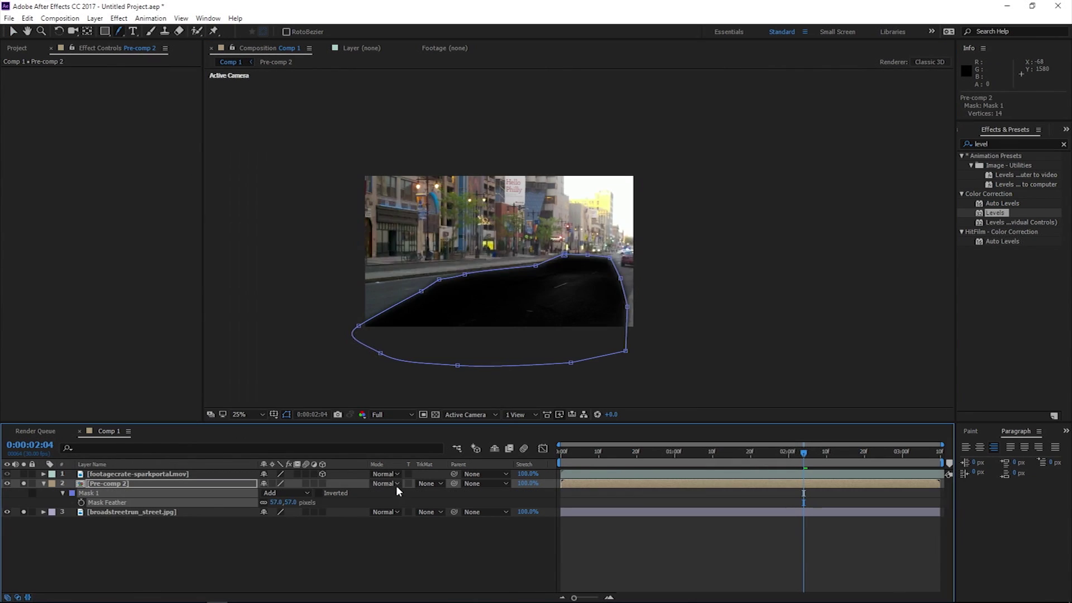
click(385, 484)
click(421, 230)
scroll(610, 328, up, 2)
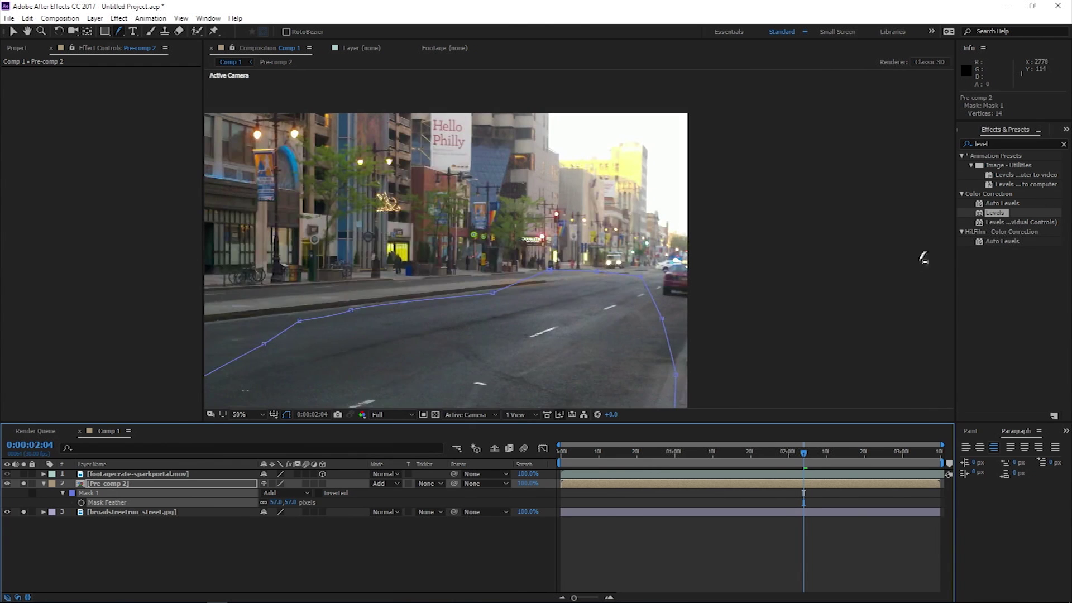
- Apply Tritone with orange midtones to Pre-comp 2, followed by Curves with a raised RGB curve that brightens the road light
click(1017, 143)
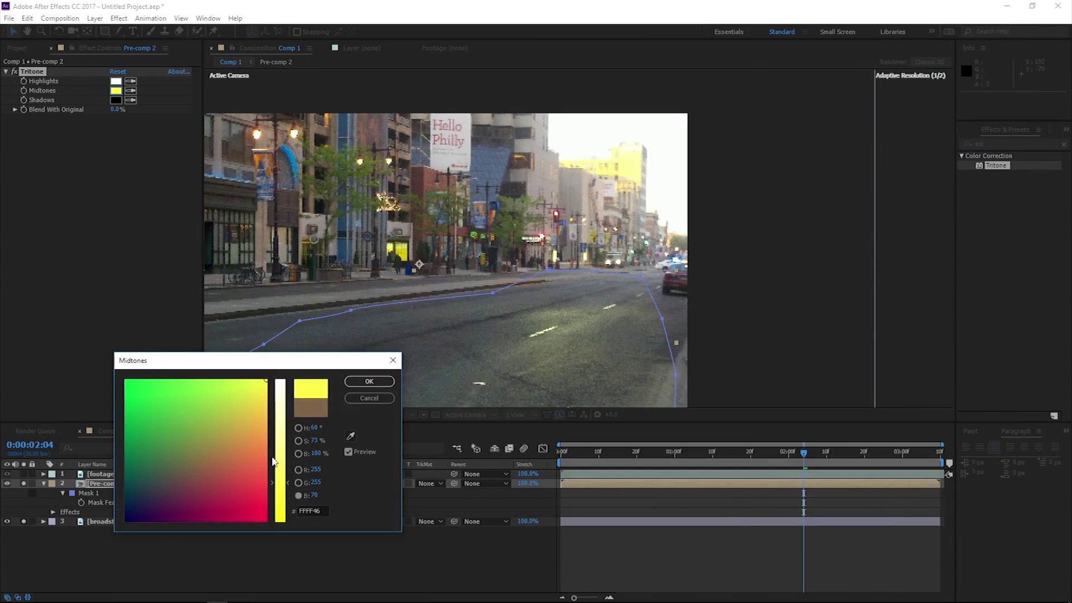
click(258, 434)
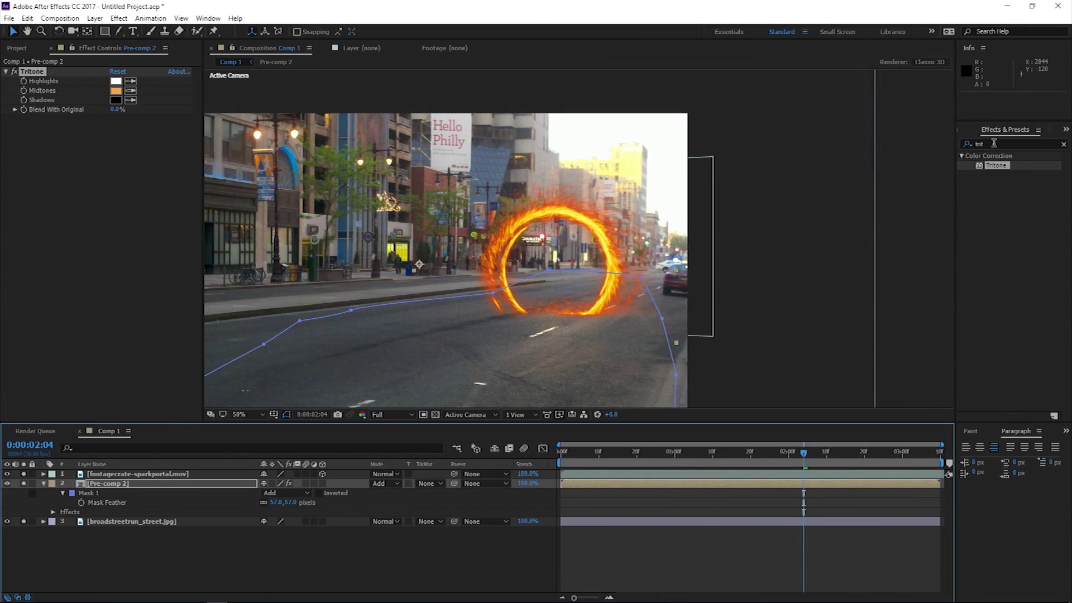
text(urv)
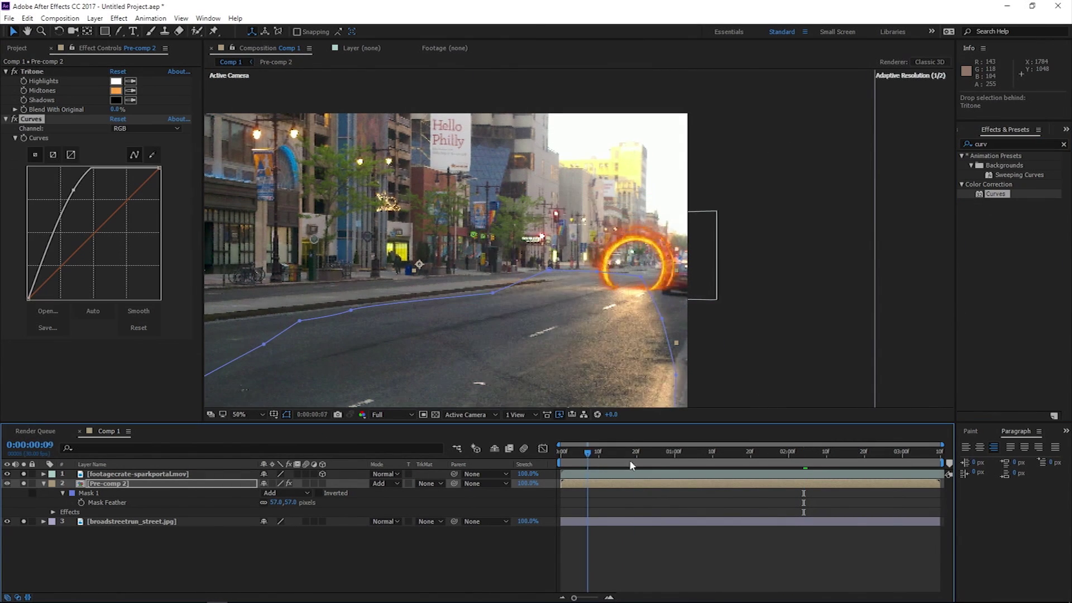
- At 0:00:00:00, duplicate the street image to the top of the stack and mask it with a feather around the red car
drag(631, 466, 560, 453)
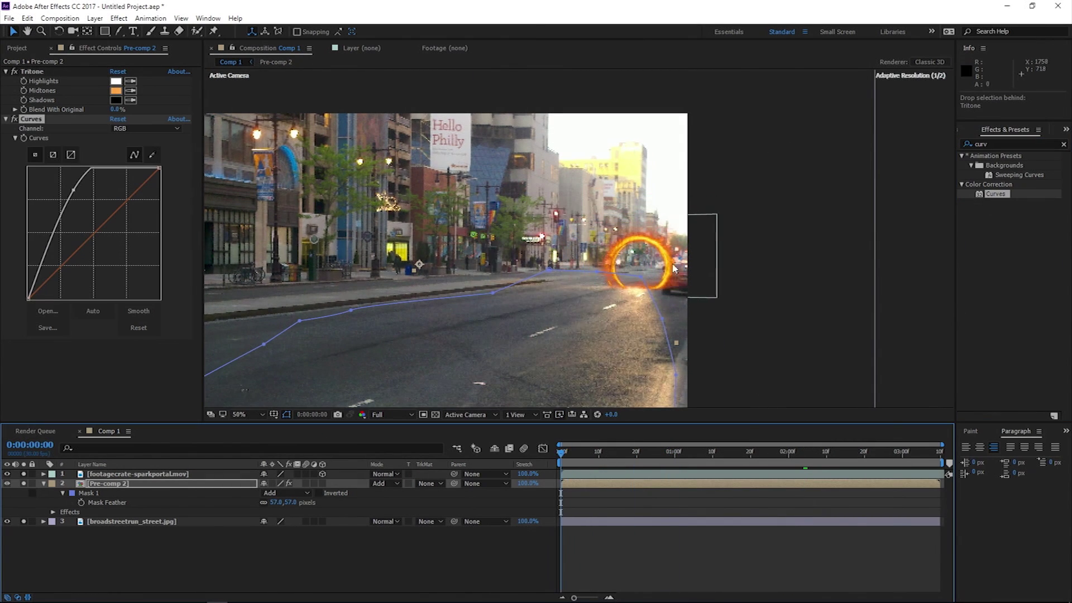
scroll(691, 312, up, 1)
click(153, 522)
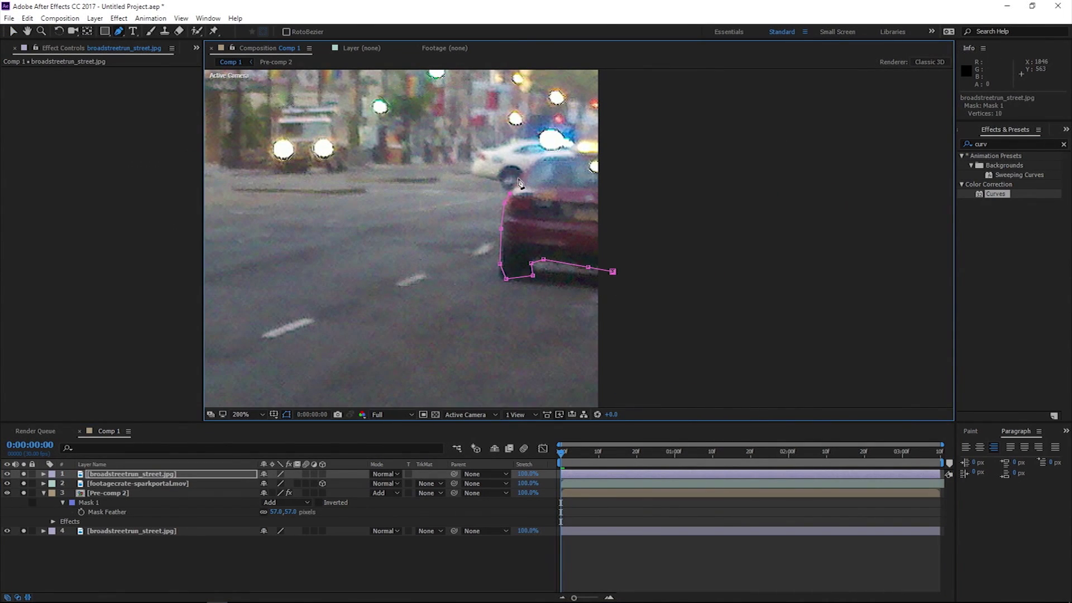
click(612, 271)
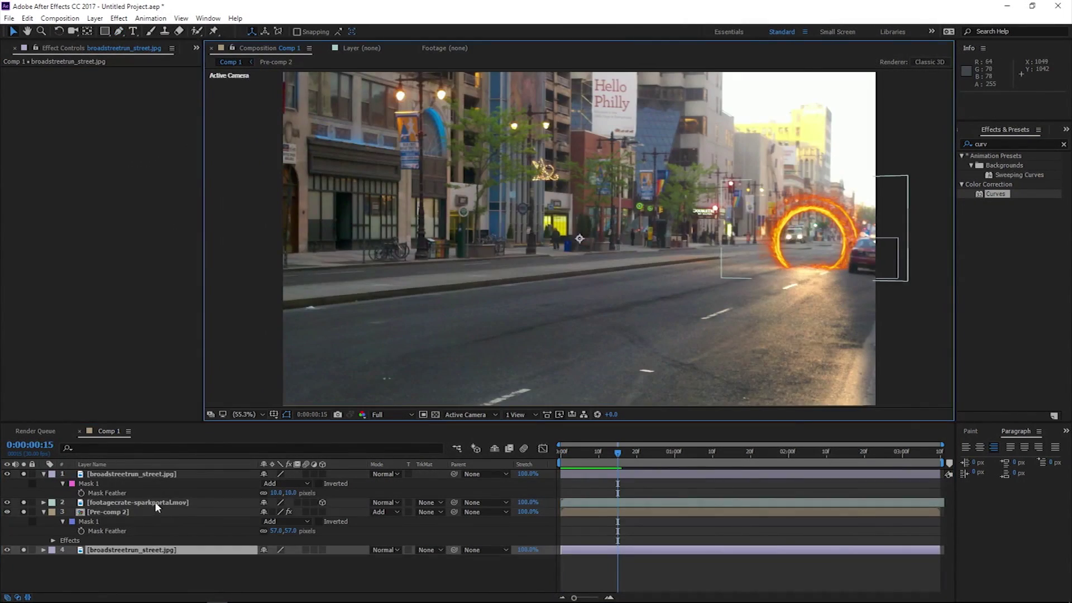
- Set the visible spark portal clip's blending mode to Add and preview the composition from the start
click(398, 503)
click(444, 127)
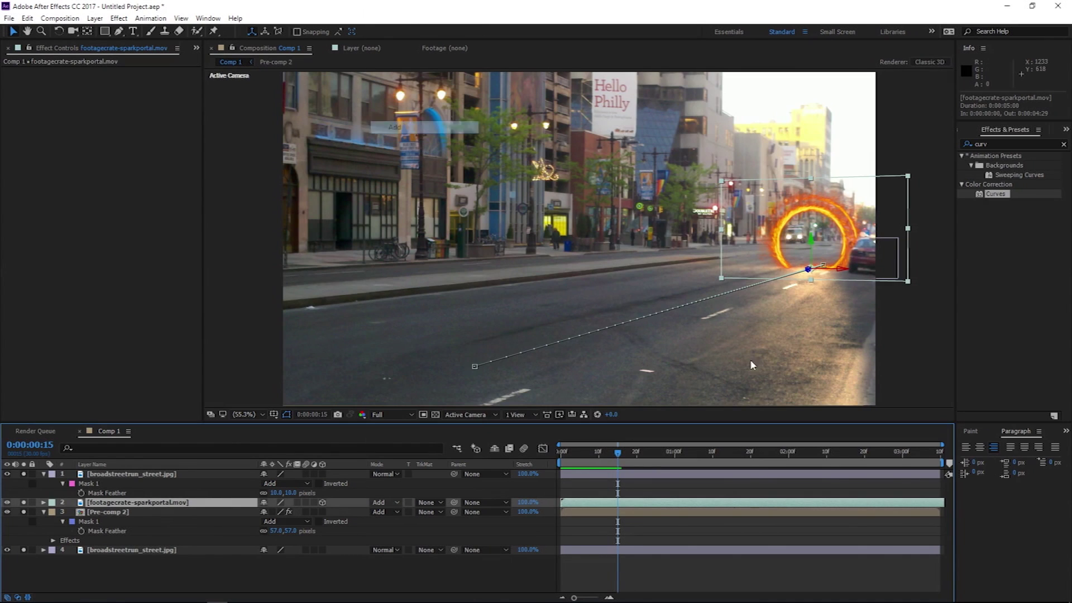
key(space)
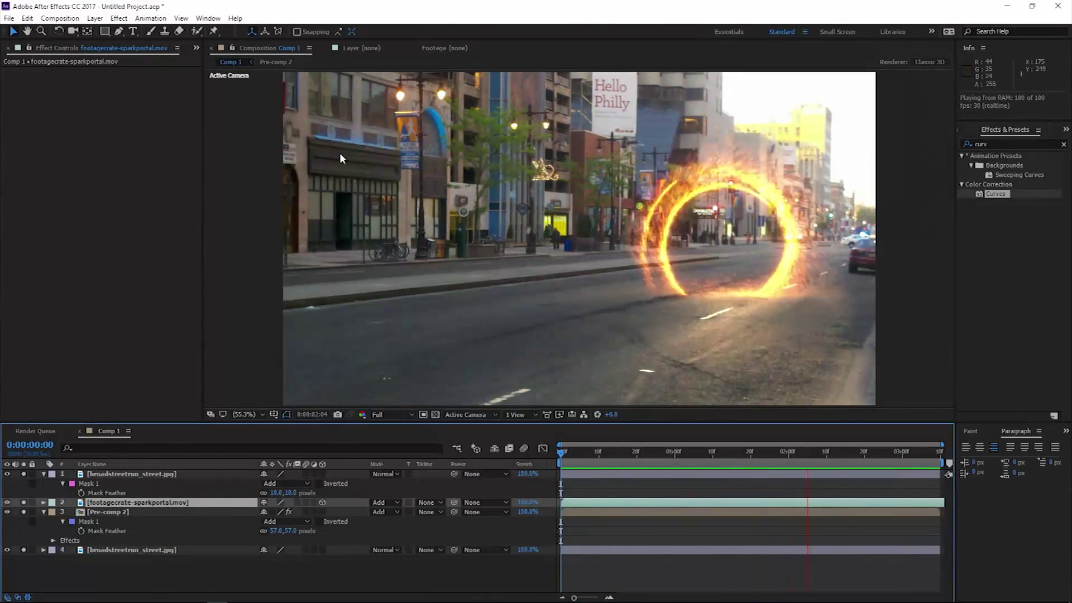